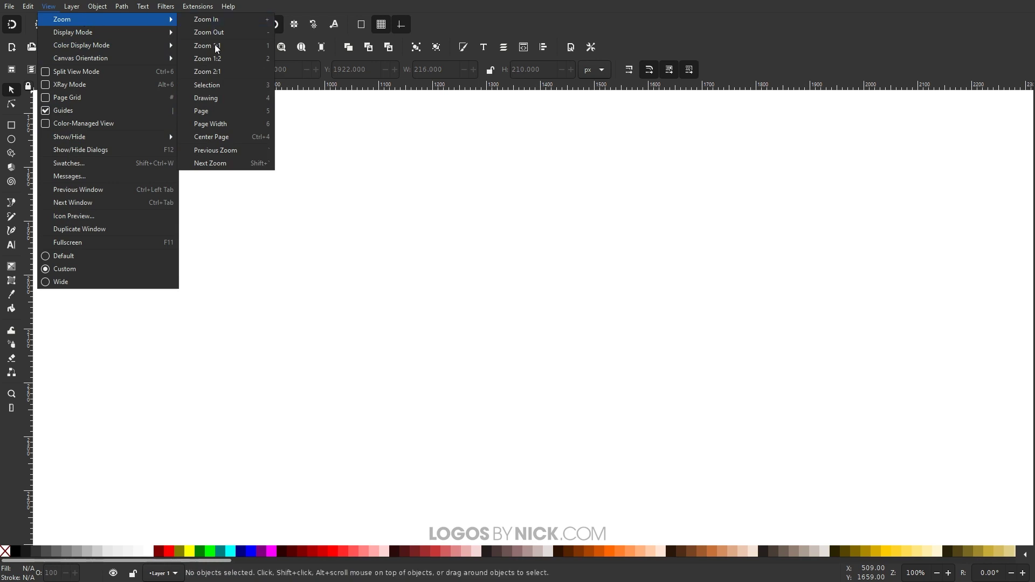
Set the zoom to 1:1 and open the Align and Distribute and Fill and Stroke dialogs
left_click(213, 48)
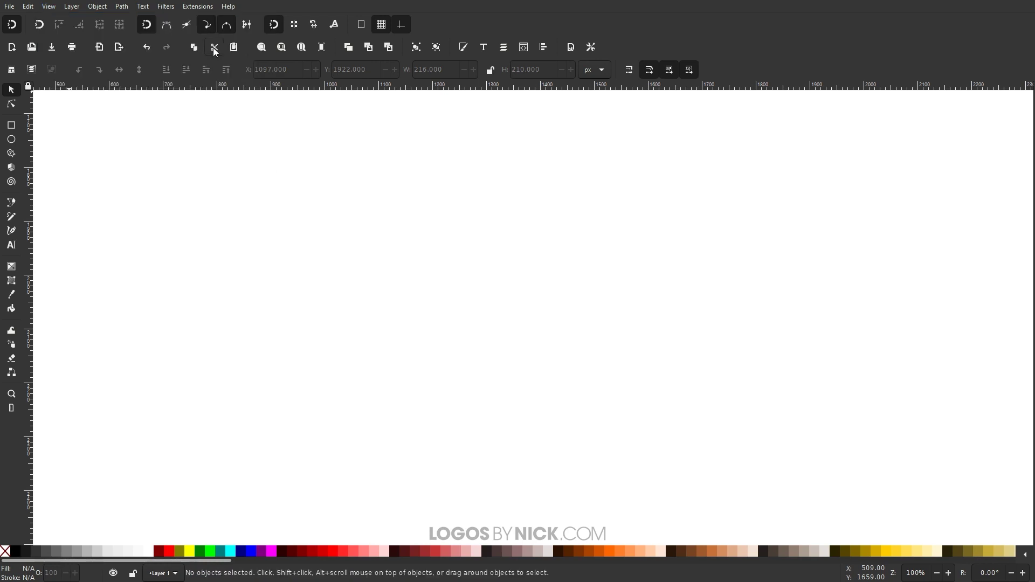
left_click(14, 24)
left_click(543, 48)
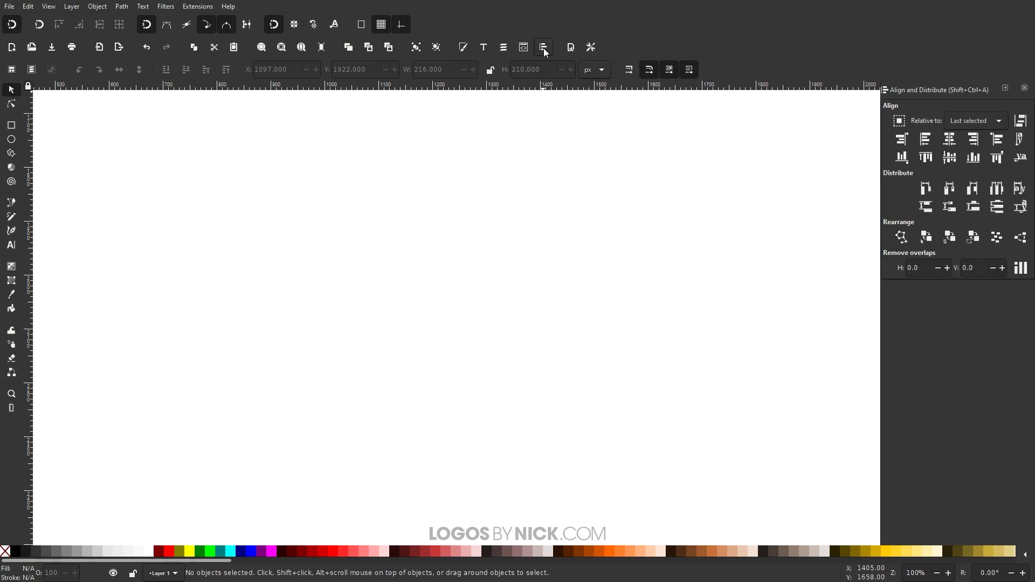
left_click(976, 121)
left_click(974, 123)
left_click(463, 48)
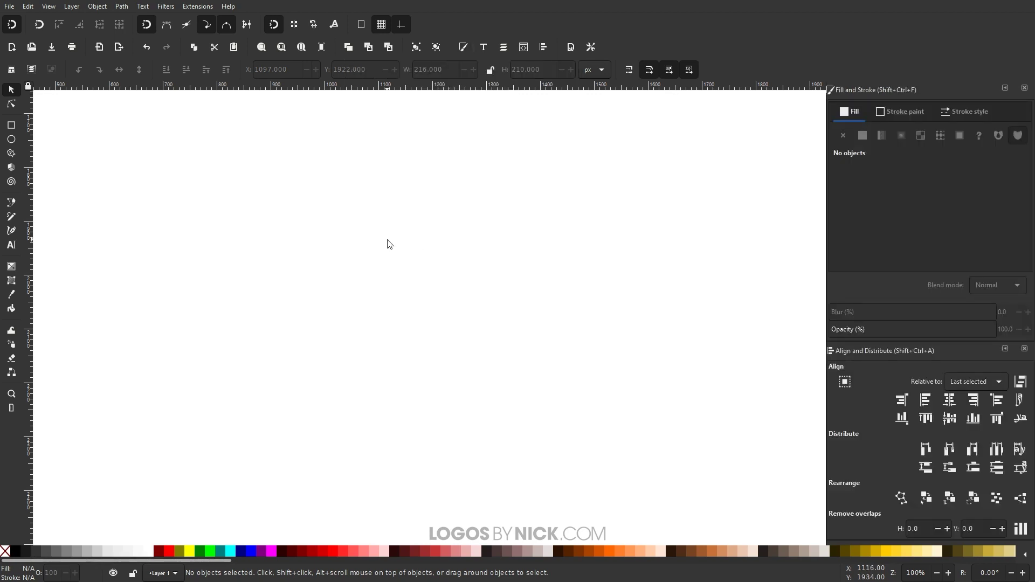
Draw a black upright hexagon about 293 px wide and 338 px high with an opacity of about 55%
left_click(11, 156)
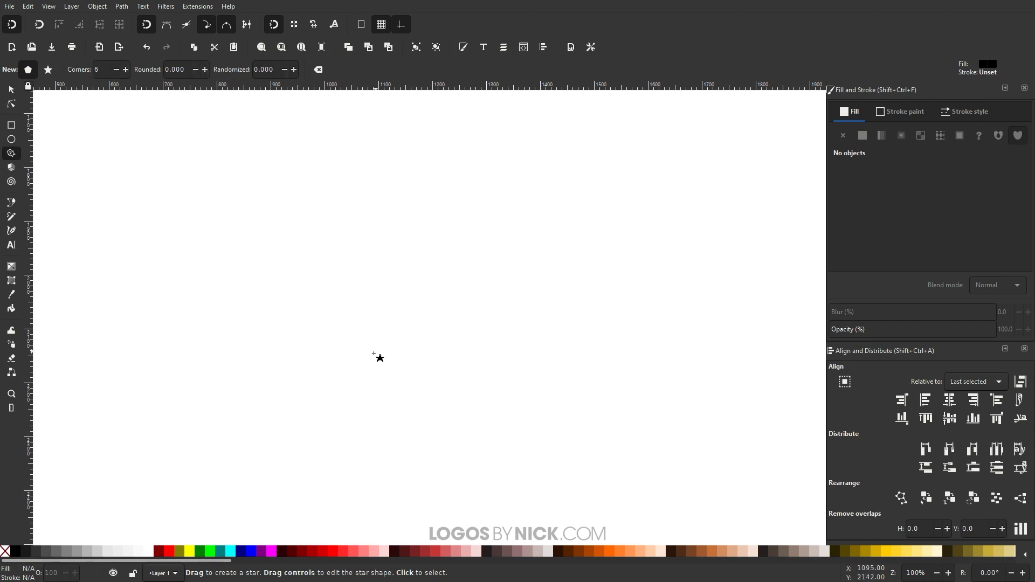
left_click_drag(394, 382, 396, 236)
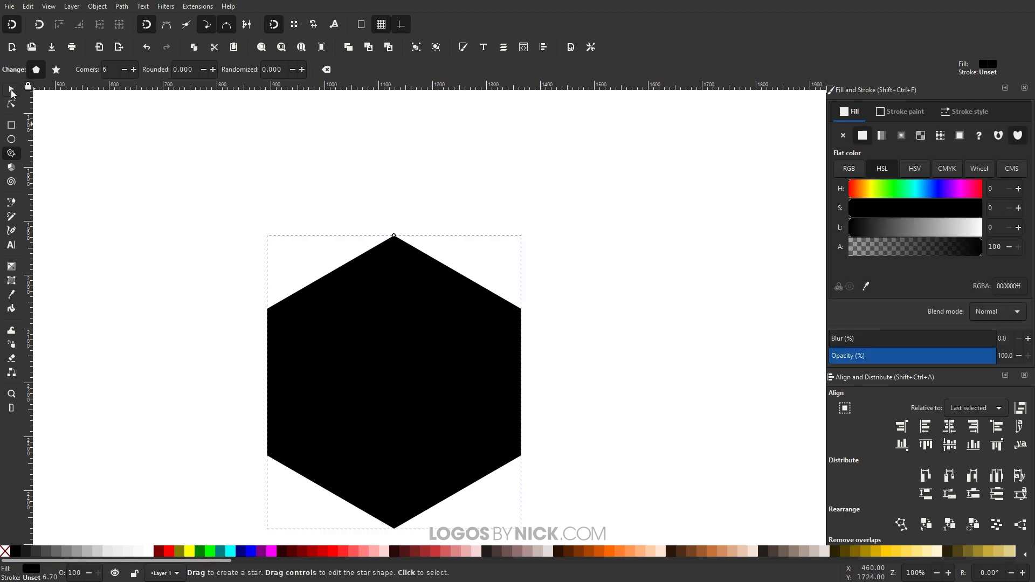
left_click(11, 88)
left_click_drag(364, 333, 434, 305)
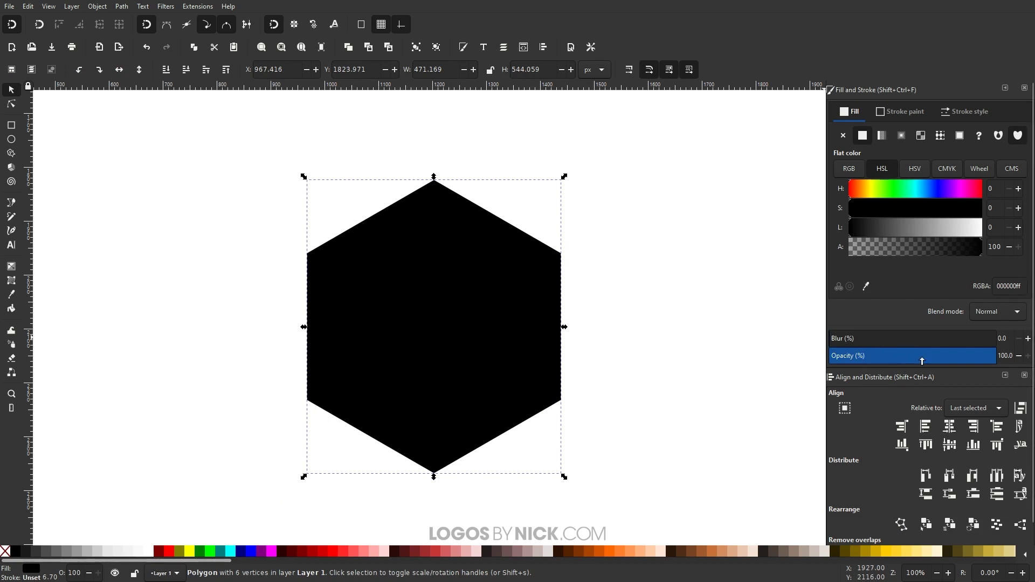
left_click_drag(921, 360, 921, 360)
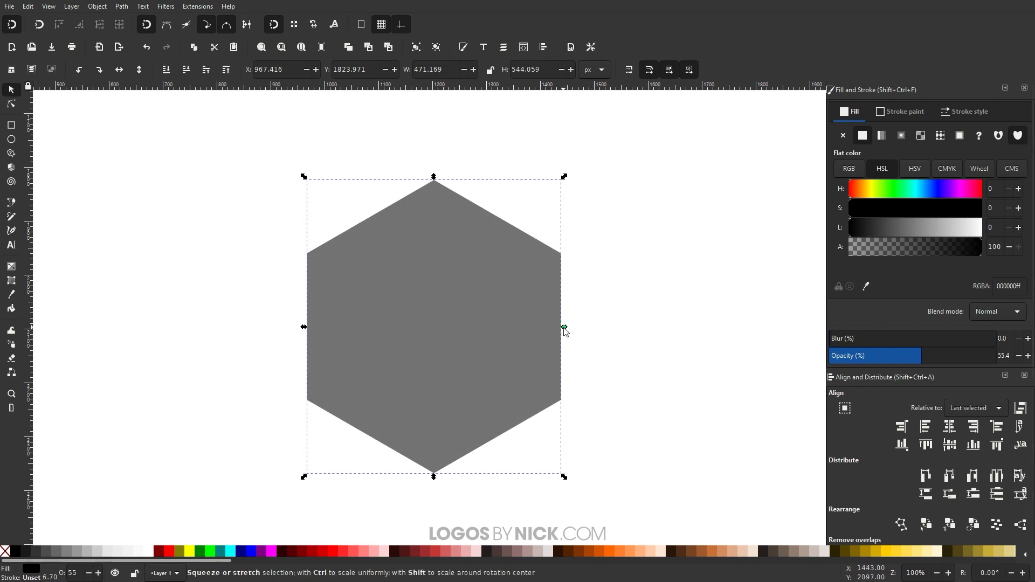
left_click_drag(564, 328, 518, 335)
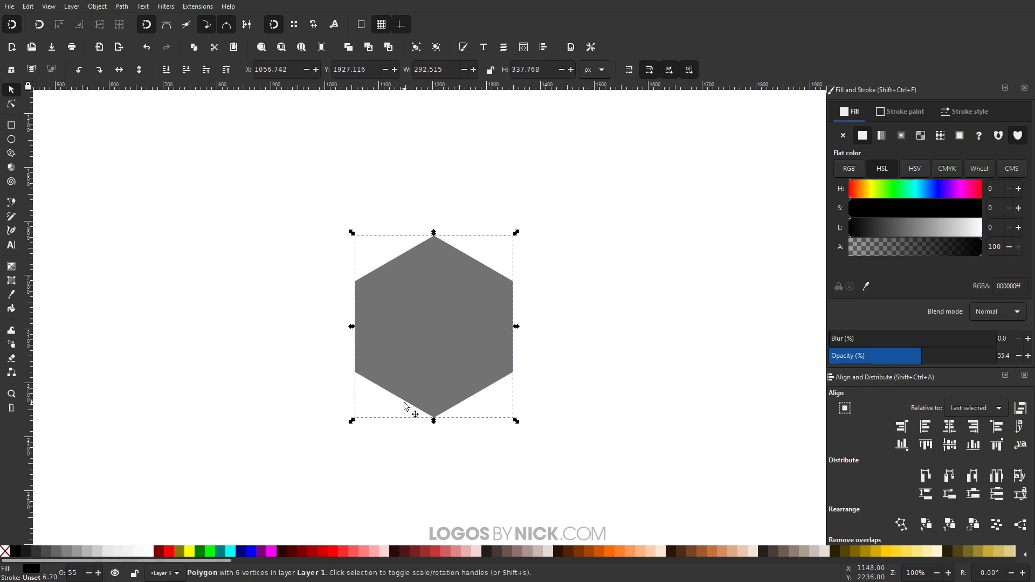
Duplicate the hexagon, snap the copy's bottom corner to the original's centre directly above it, and fill the copy red
right_click(427, 285)
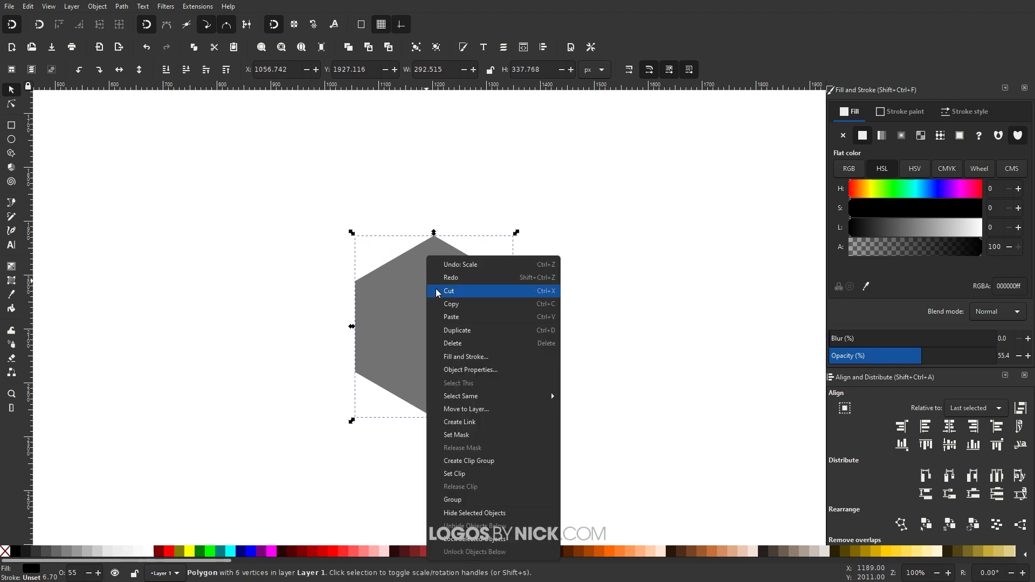
left_click(458, 331)
left_click_drag(388, 379, 393, 290)
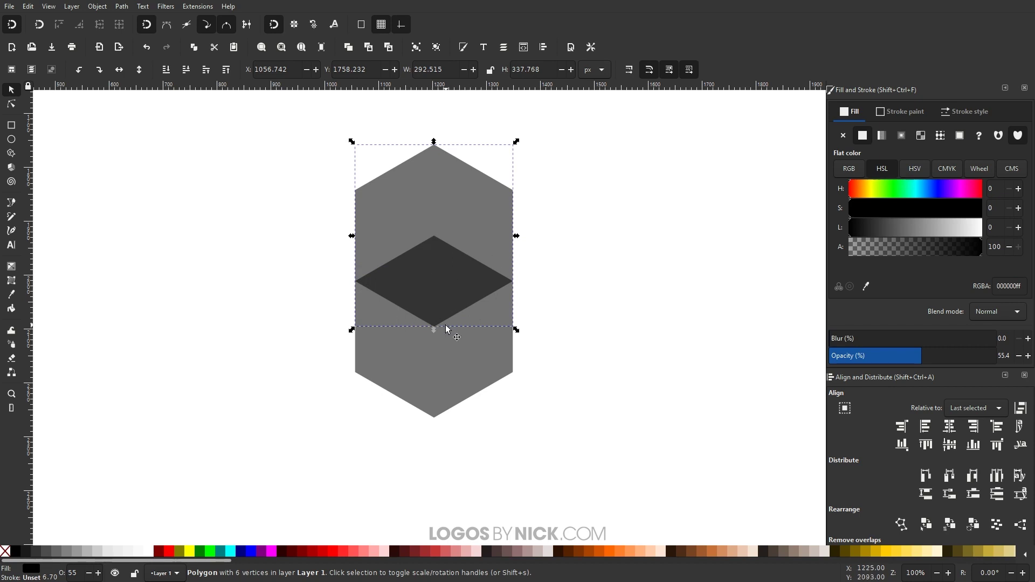
left_click(170, 550)
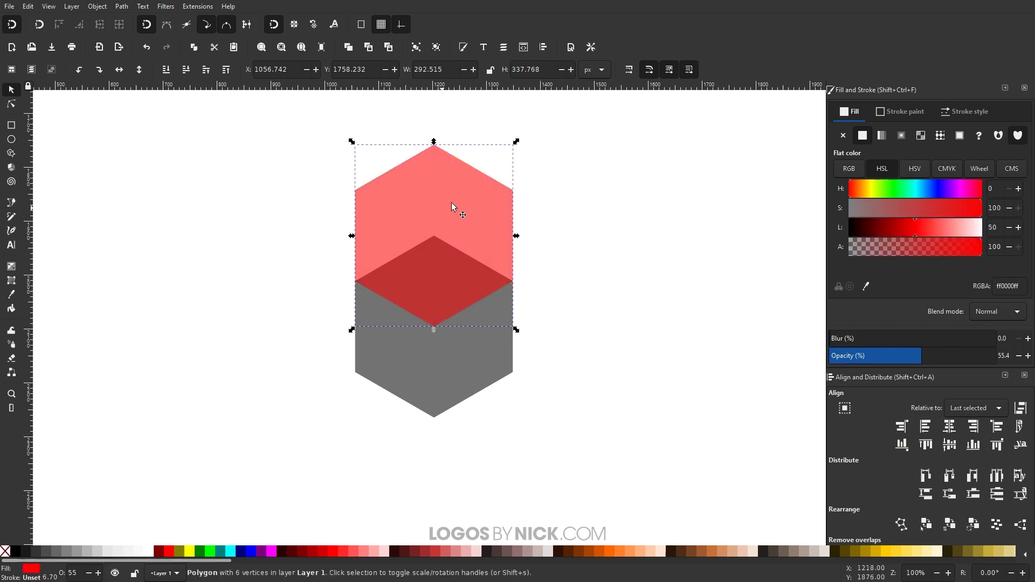
Duplicate the red hexagon twice and snap the copies over the grey hexagon's lower-left and lower-right parts, meeting at its centre
right_click(450, 186)
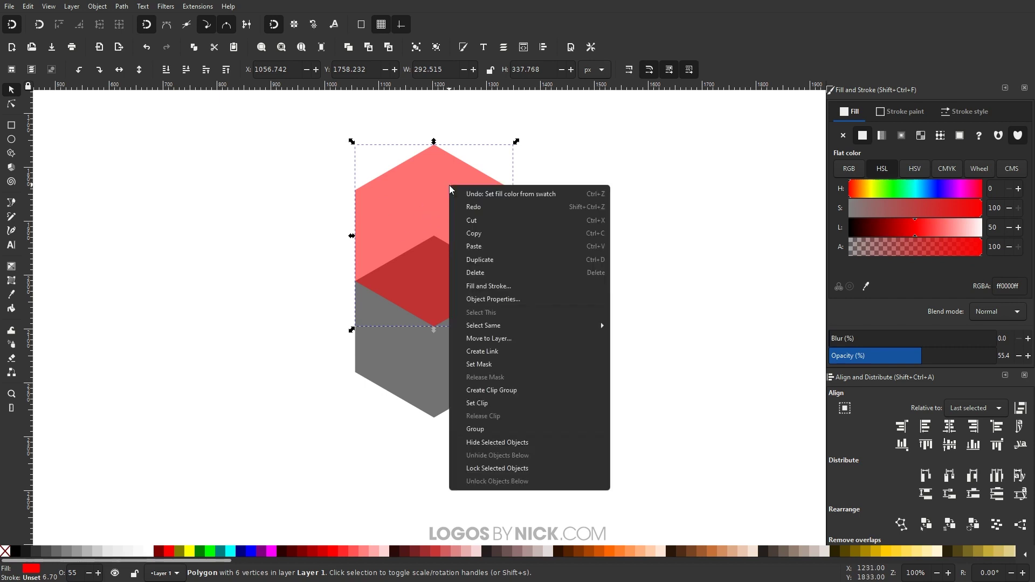
left_click(474, 246)
left_click_drag(493, 223, 405, 348)
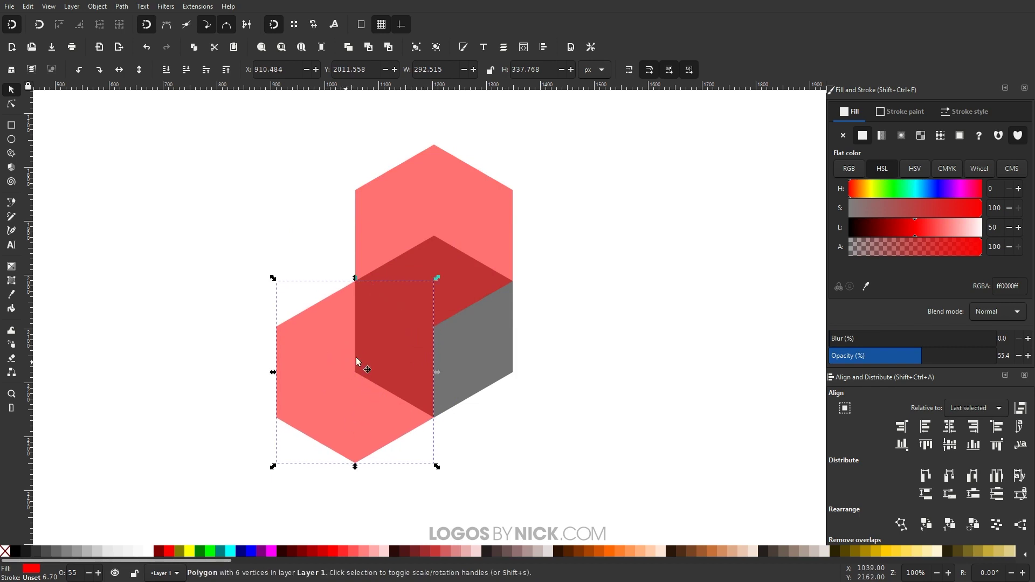
right_click(355, 328)
left_click(399, 99)
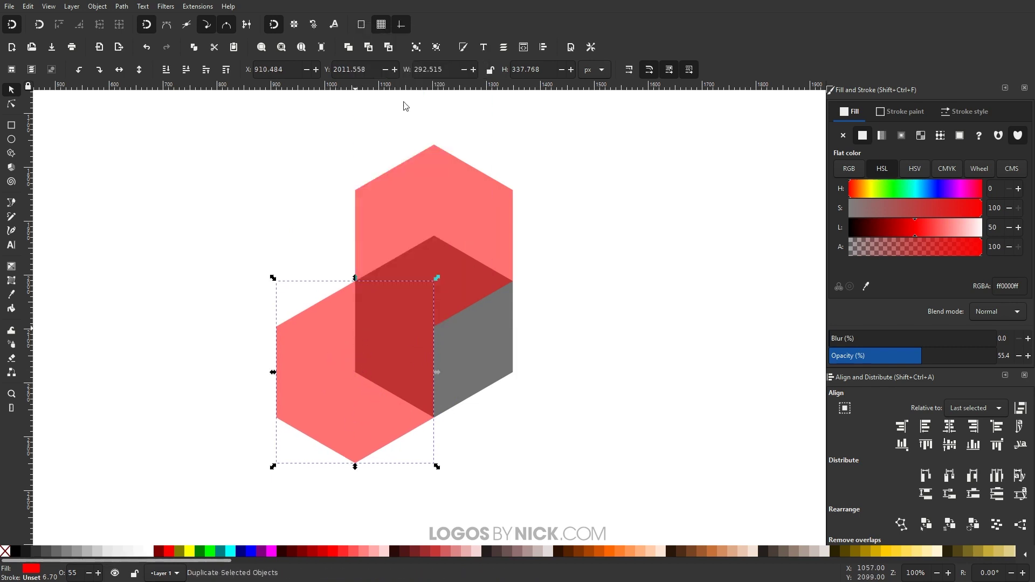
left_click_drag(303, 342, 459, 338)
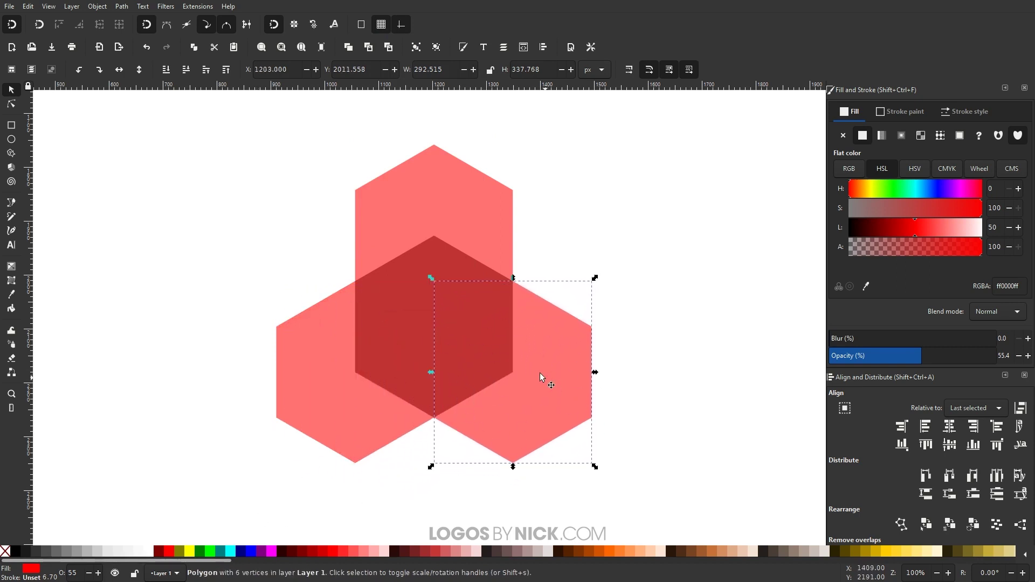
Select all objects with the same red fill color and unite the three red hexagons into one path
left_click(27, 6)
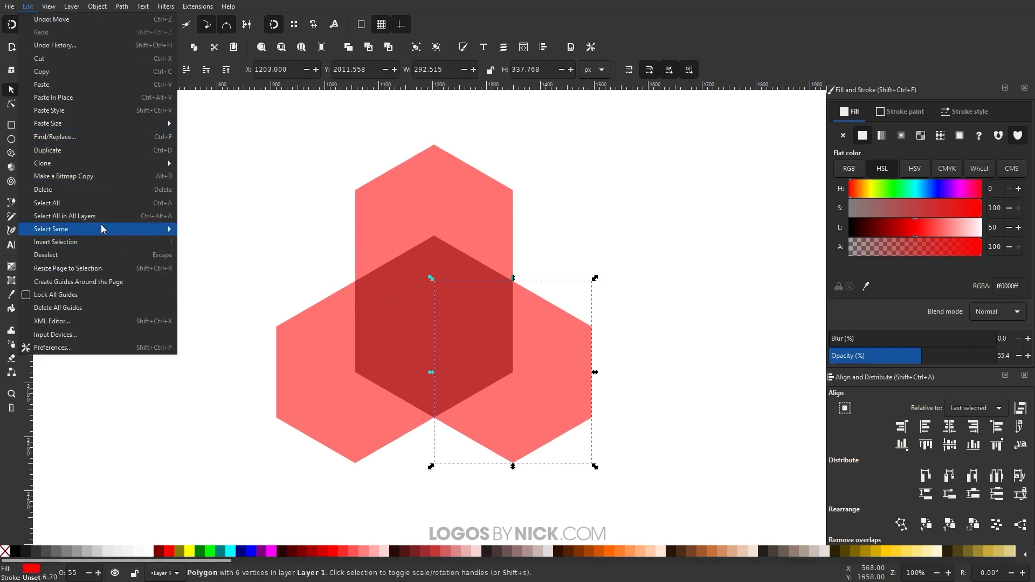
mouse_move(104, 229)
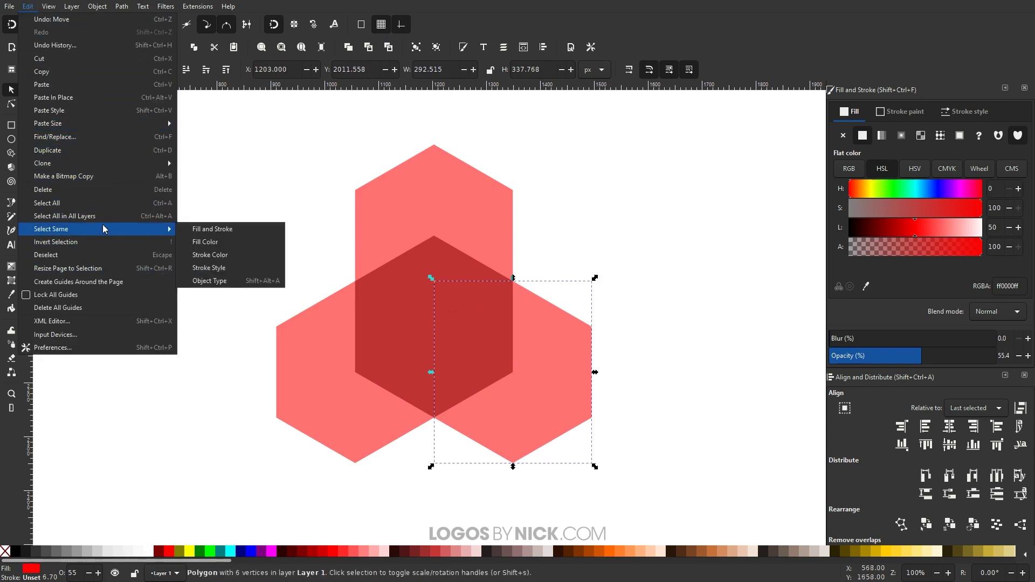
left_click(207, 247)
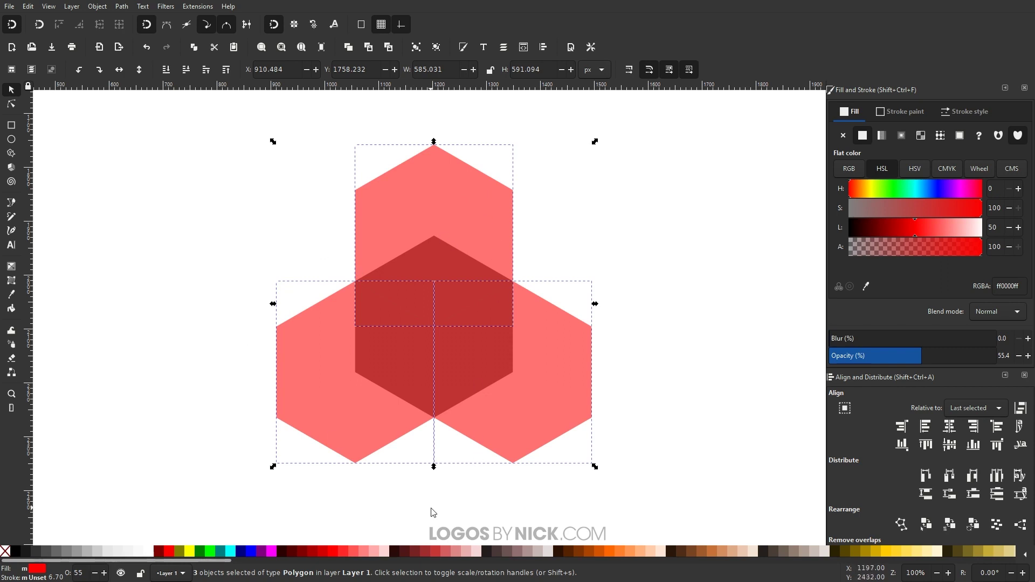
left_click(121, 7)
left_click(153, 142)
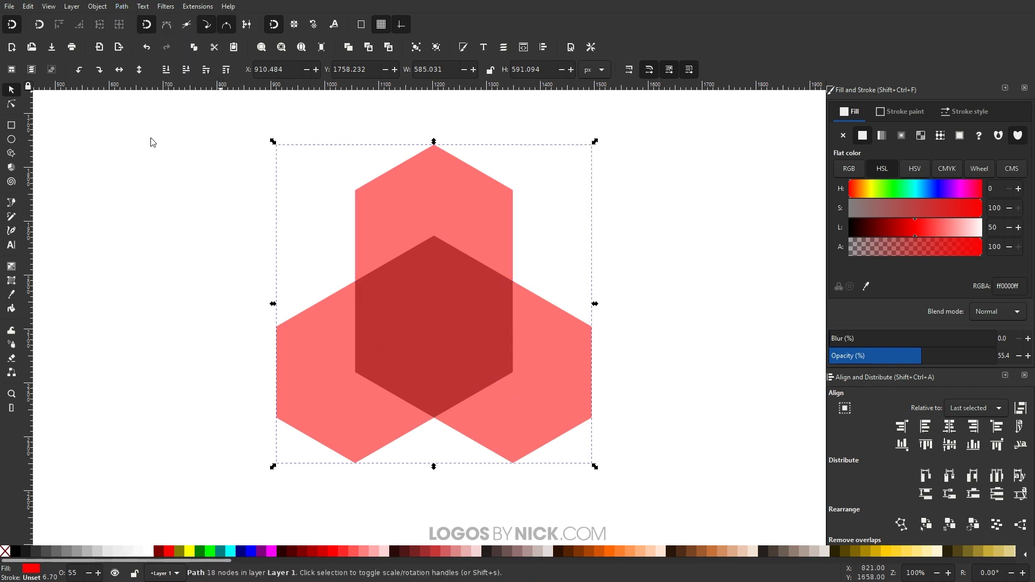
Use Division with the red shape to split the grey hexagon into three cube faces, and clear the selection
left_click_drag(651, 492, 208, 110)
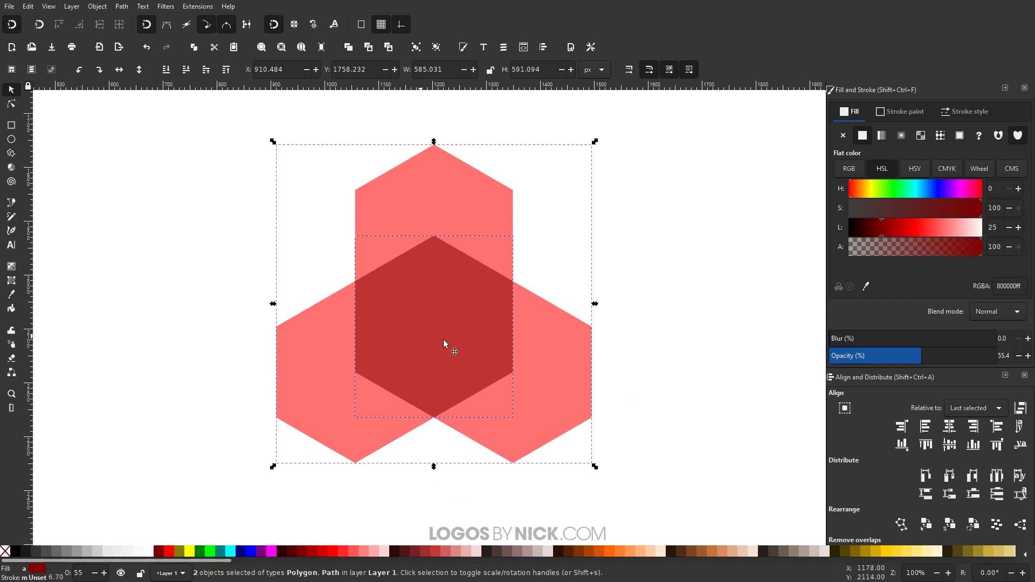
left_click(122, 7)
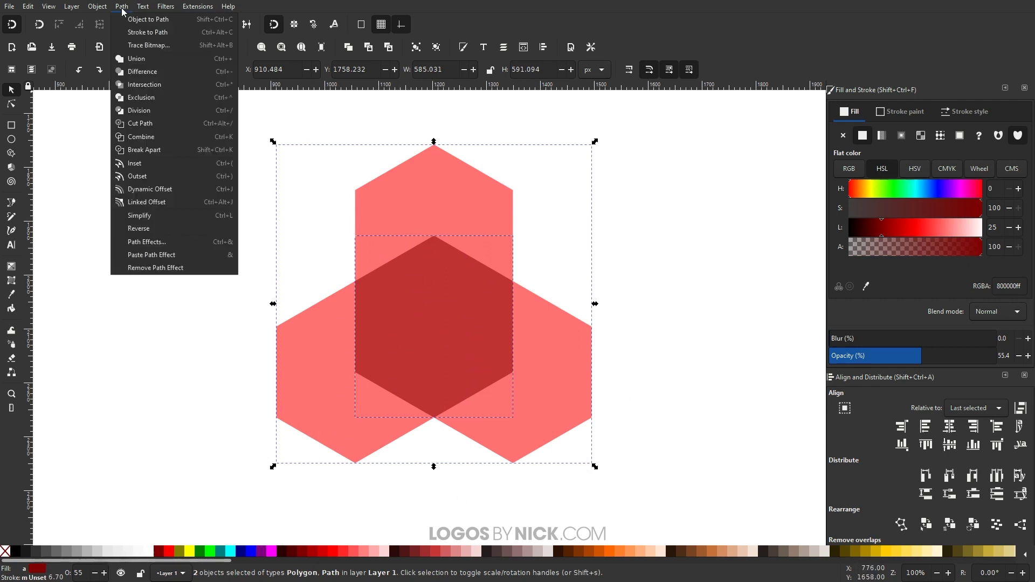
left_click(139, 110)
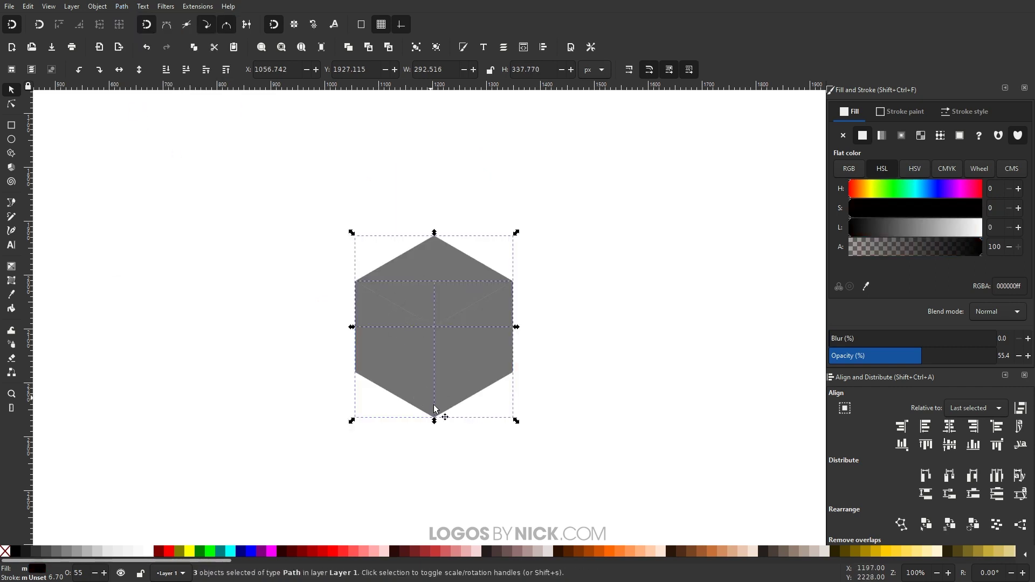
left_click(317, 453)
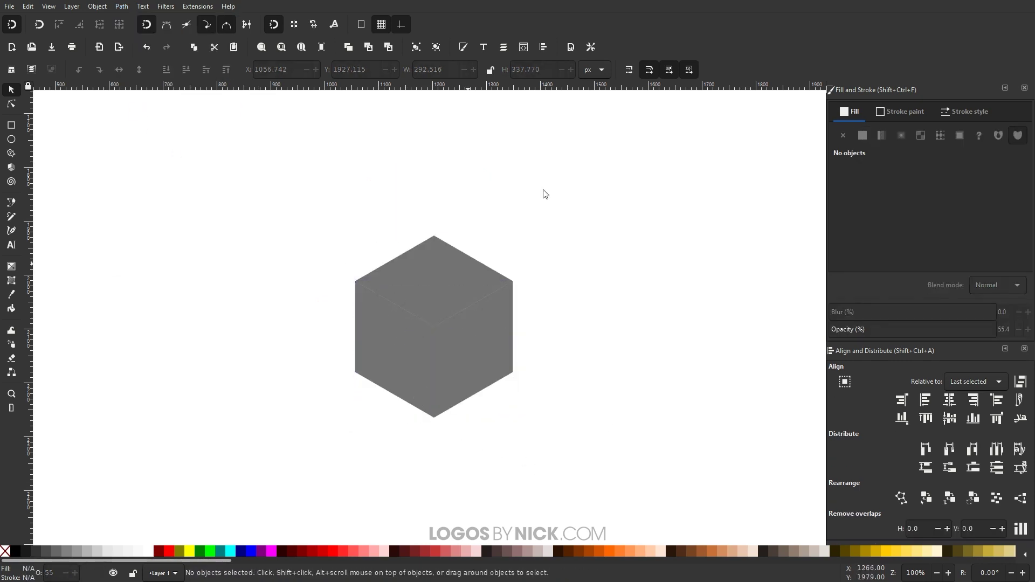
Move the three cube faces apart to check the division, and undo the moves
left_click_drag(481, 370, 538, 408)
left_click_drag(407, 375, 372, 401)
left_click_drag(458, 280, 458, 249)
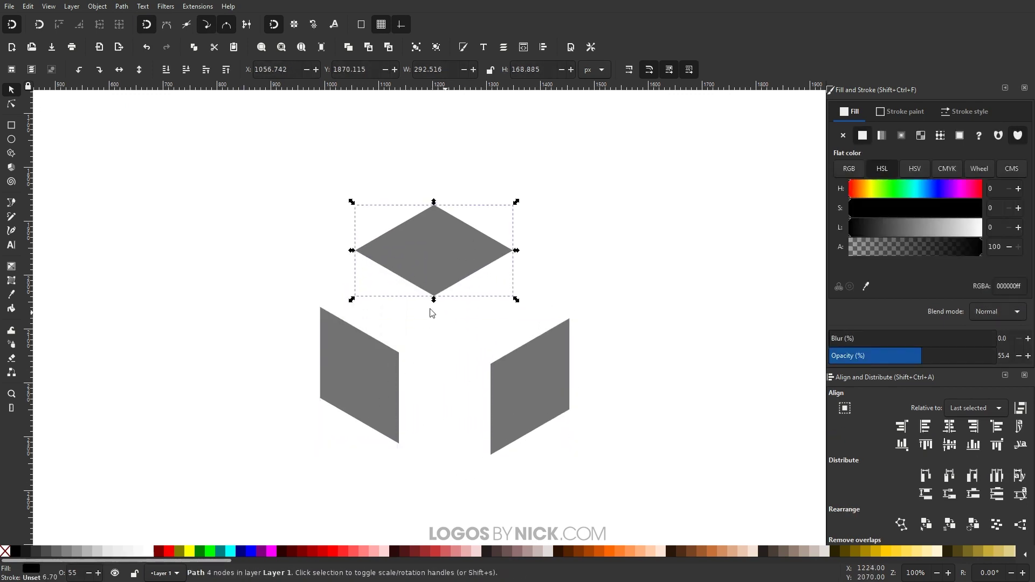
key("ctrl+z")
key("ctrl+z")
key("ctrl+z")
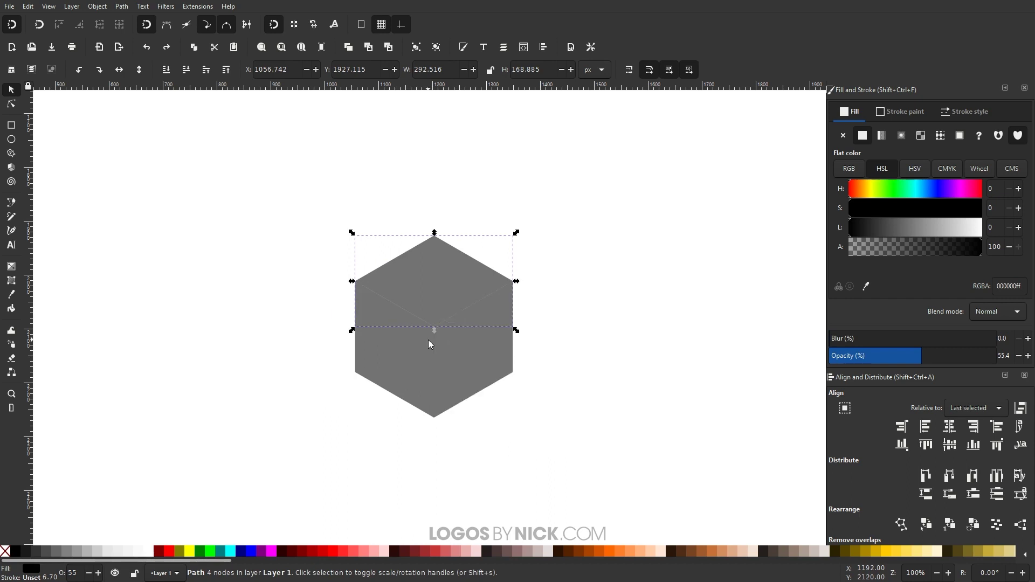
Draw a red 246 by 246 px square beside the cube and round its corners to a radius of about 38 px
left_click(546, 390)
left_click_drag(606, 393, 437, 358)
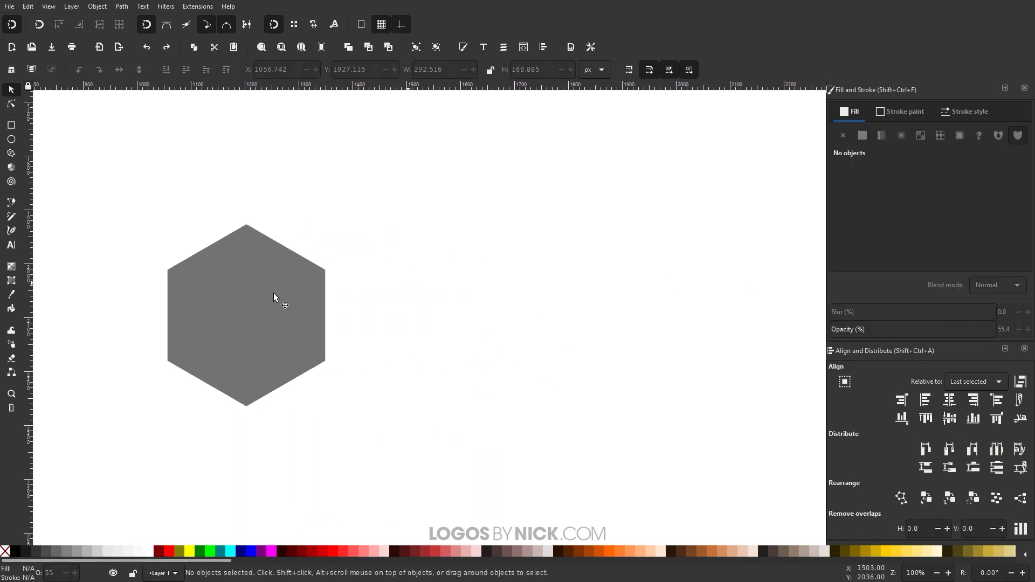
left_click(11, 127)
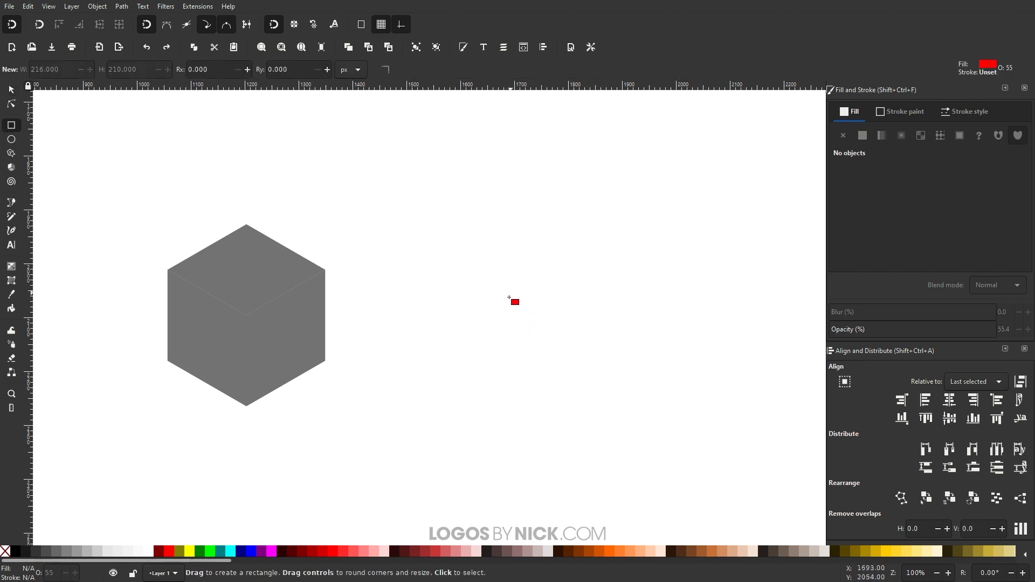
key("ctrl")
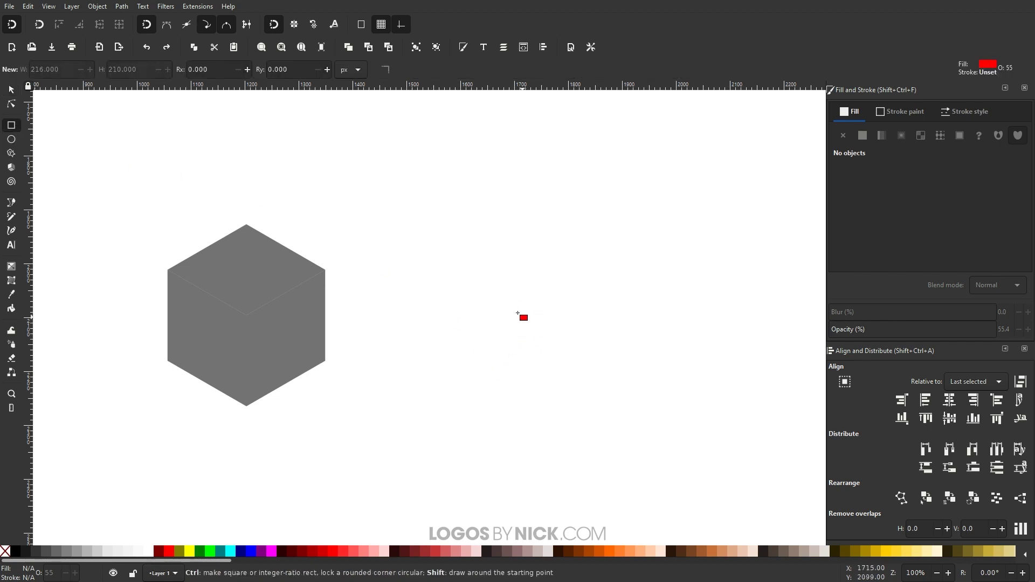
left_click_drag(430, 226, 561, 358)
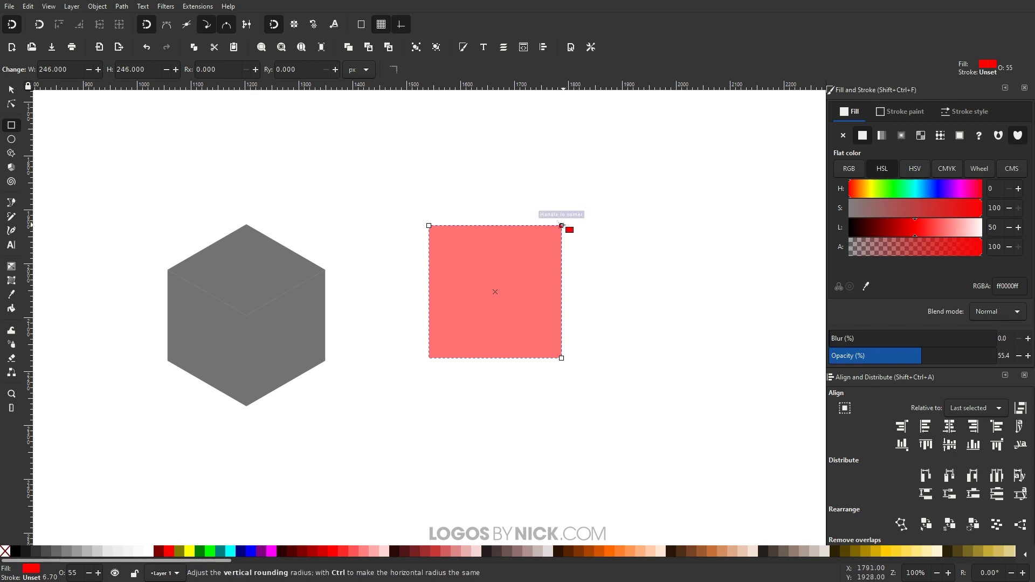
left_click_drag(562, 226, 562, 246)
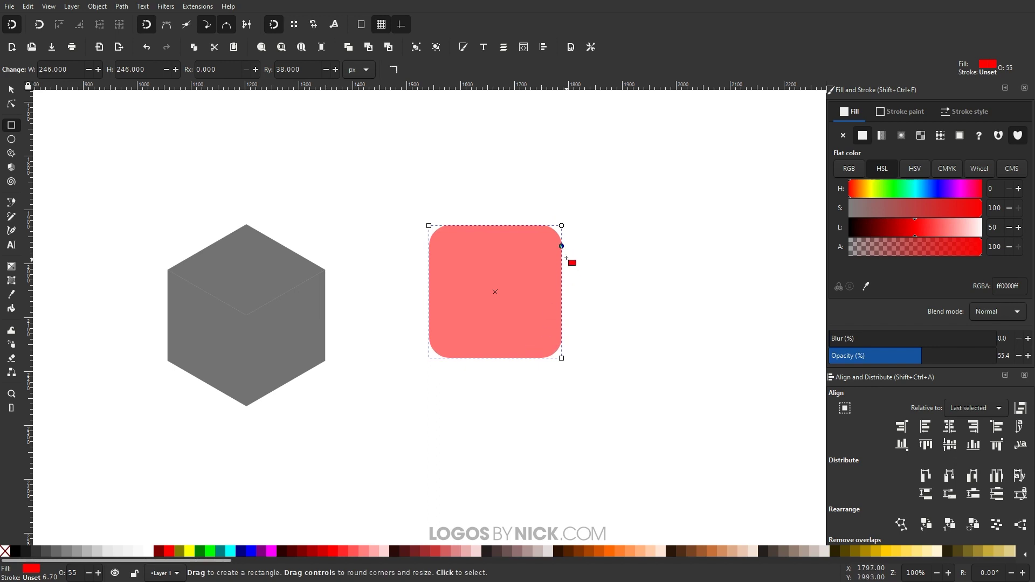
Draw a circle with a radius of about 36 px beside the rounded square and fill it green
left_click_drag(539, 300, 464, 322)
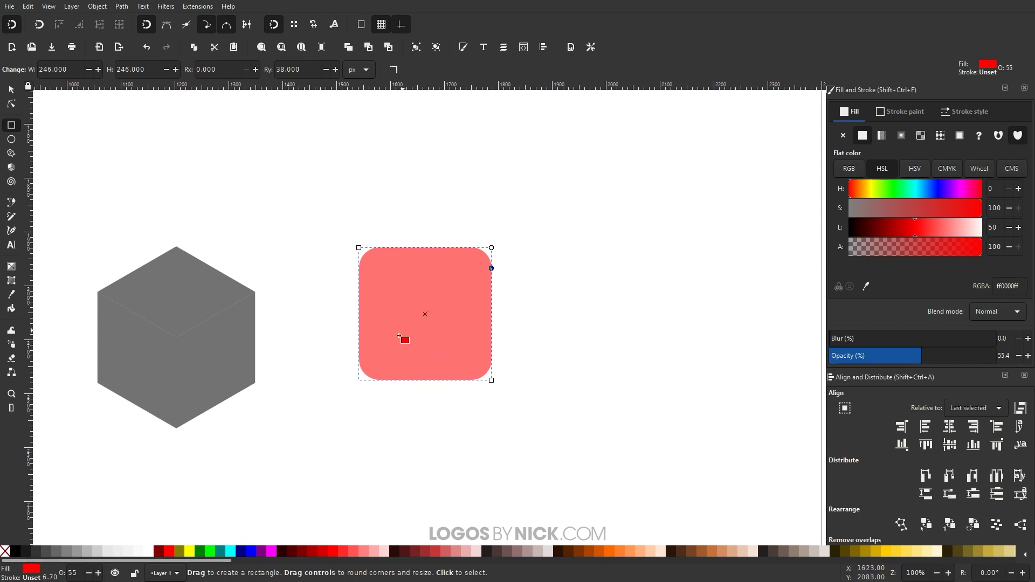
left_click(11, 139)
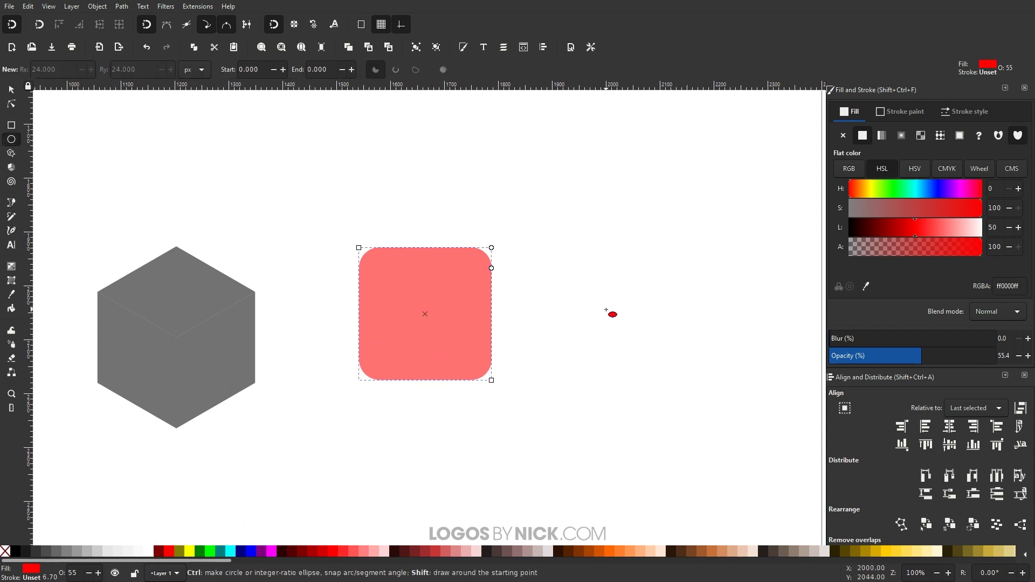
left_click_drag(606, 310, 626, 330)
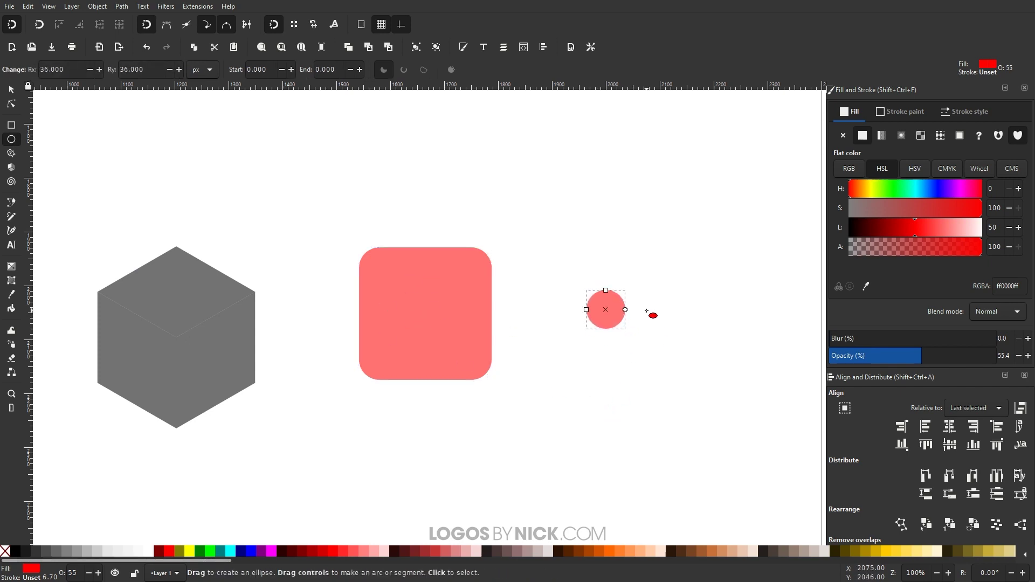
left_click(209, 551)
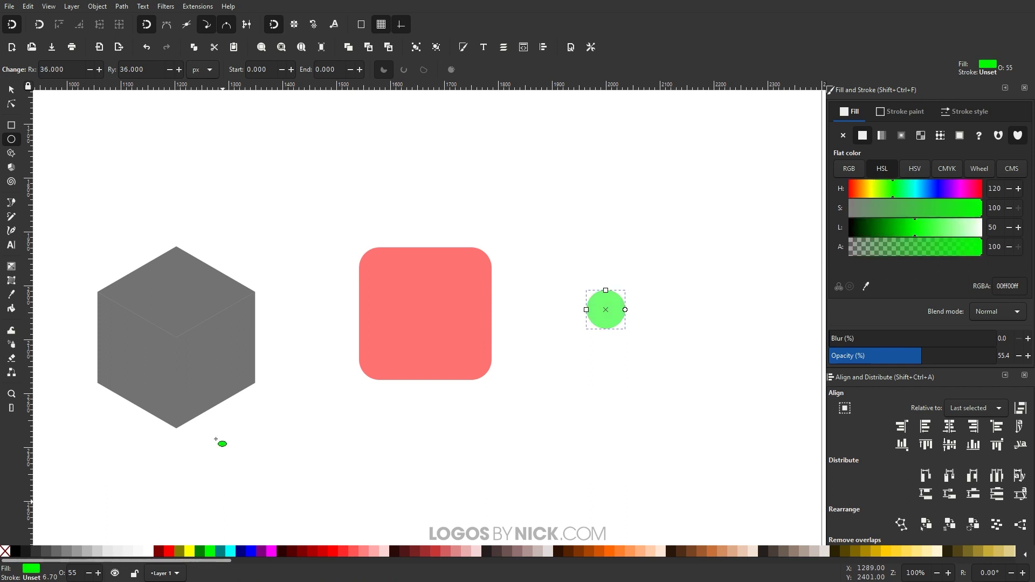
Move the green circle into the rounded square's upper-left corner and place a duplicate 122 px horizontally across in the upper-right corner
left_click(11, 90)
left_click_drag(609, 309, 396, 282)
right_click(391, 282)
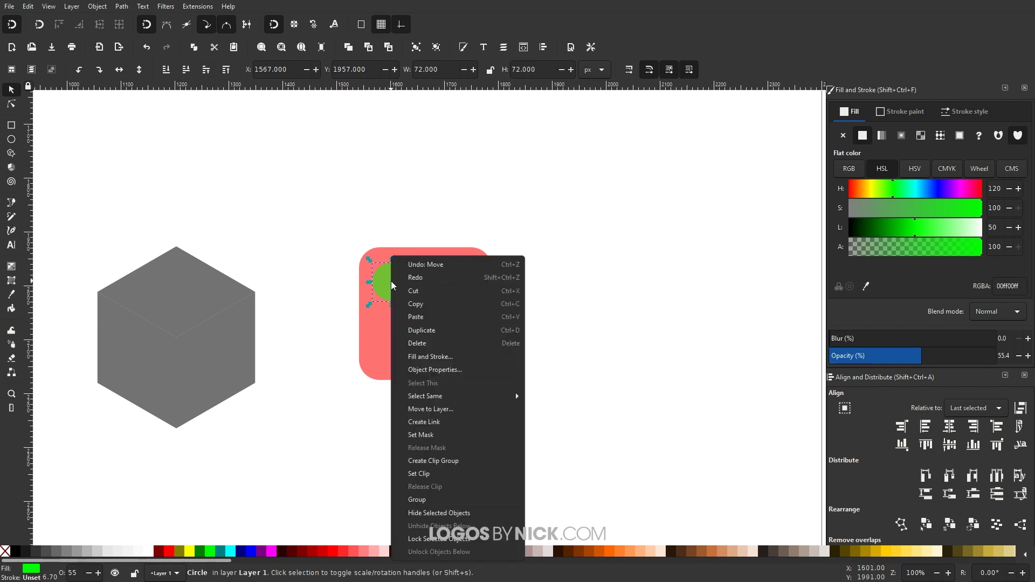
left_click(421, 335)
key("ctrl")
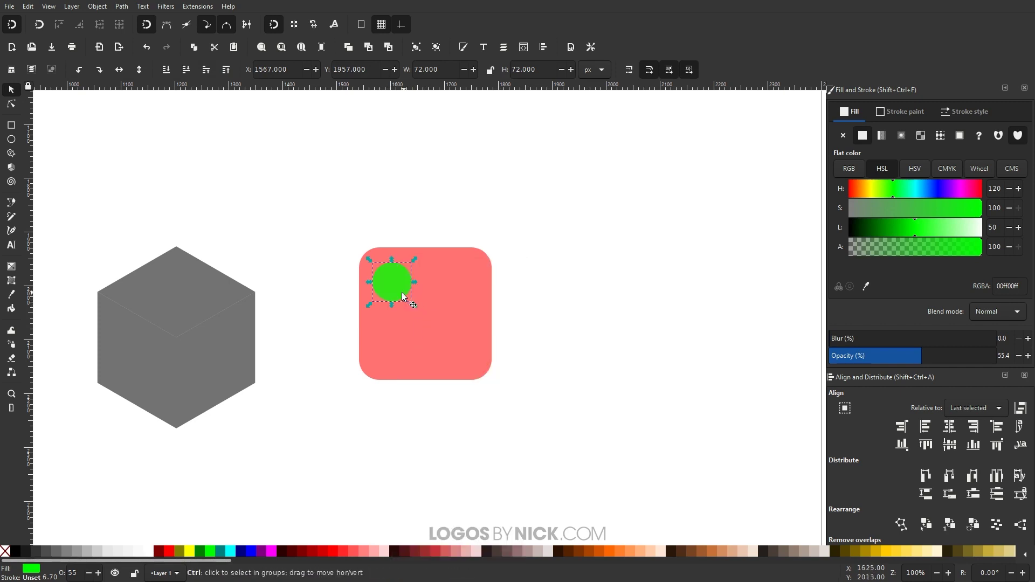
left_click_drag(390, 284, 453, 282)
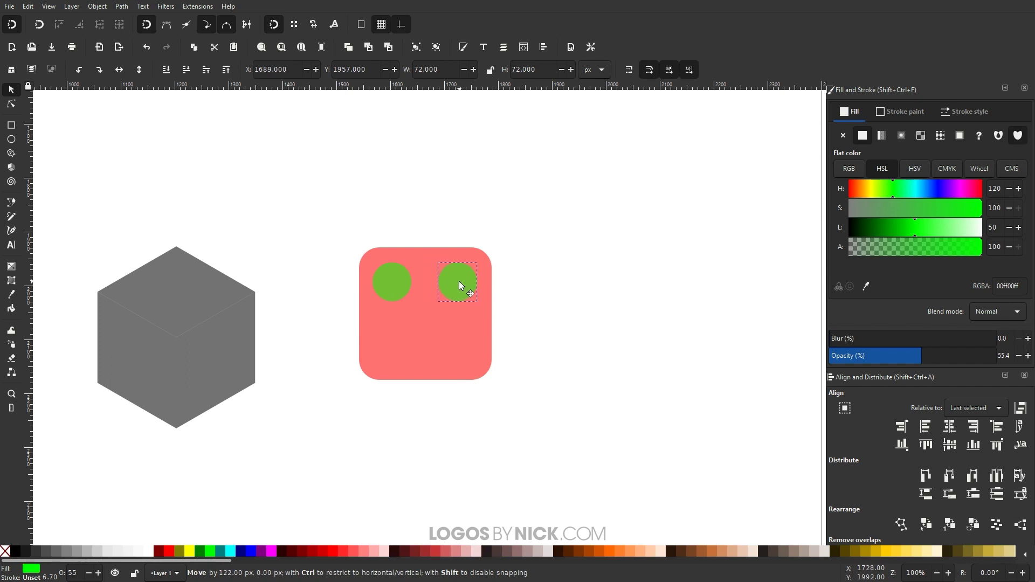
mouse_move(460, 285)
left_mouse_down()
mouse_move(528, 284)
mouse_move(460, 281)
left_mouse_up()
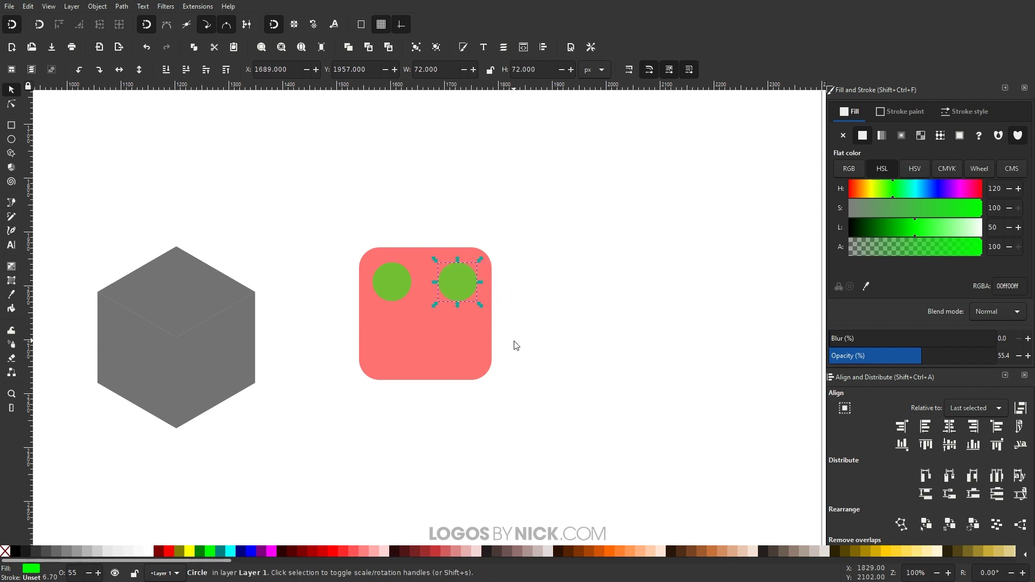
Duplicate the two upper circles together and move the copies about 126 px straight down into the square's lower corners
left_click(393, 283, "shift")
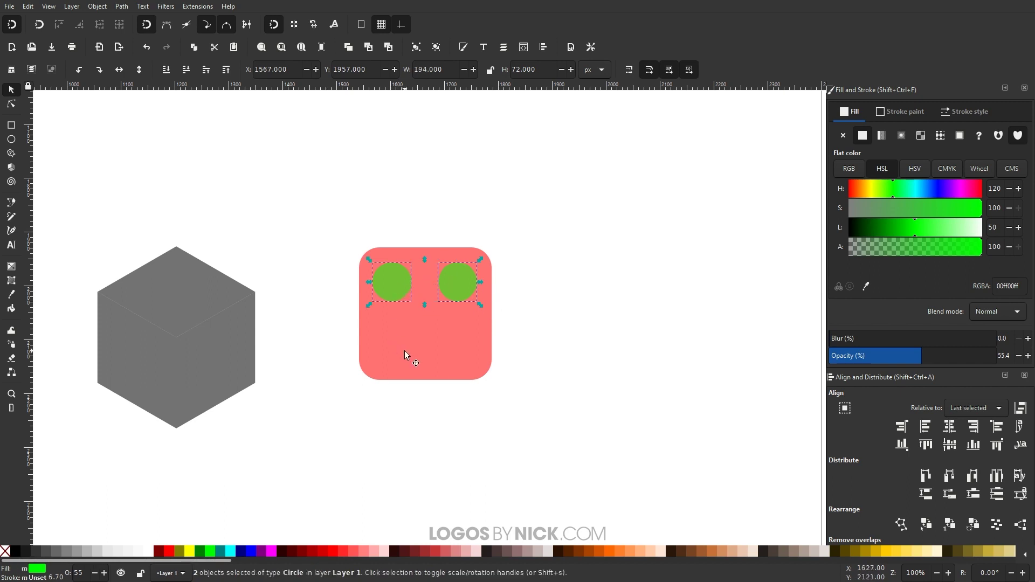
right_click(464, 286)
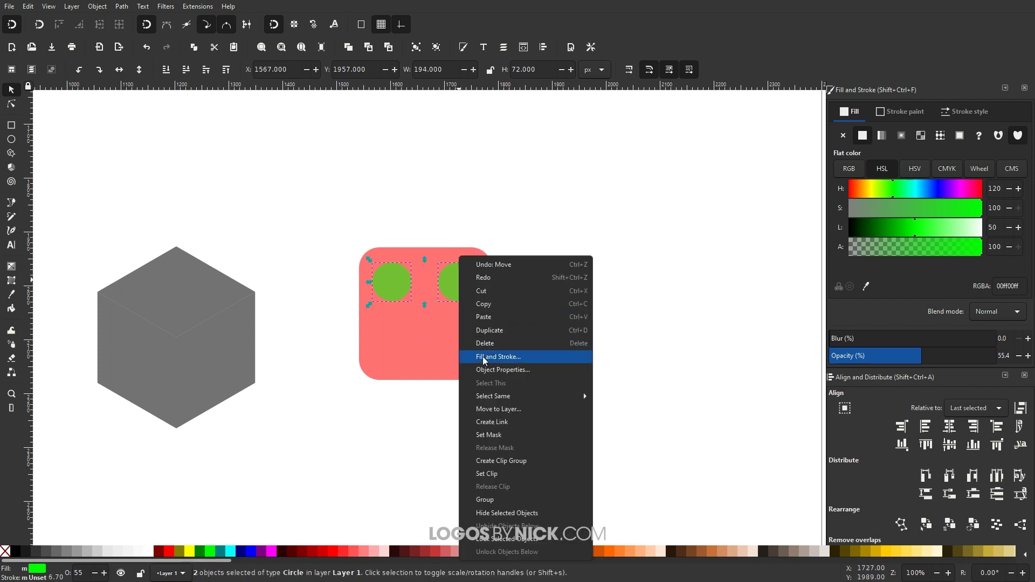
left_click(491, 330)
left_click_drag(460, 280, 466, 348)
left_click(641, 270)
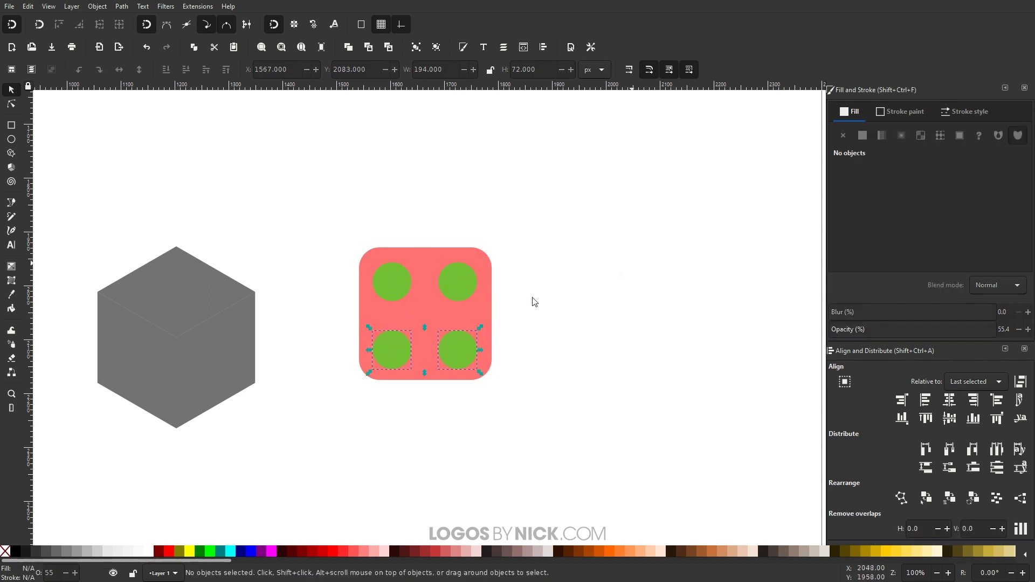
Duplicate the lower-right circle and centre the copy horizontally and vertically on the rounded square
left_click(458, 347)
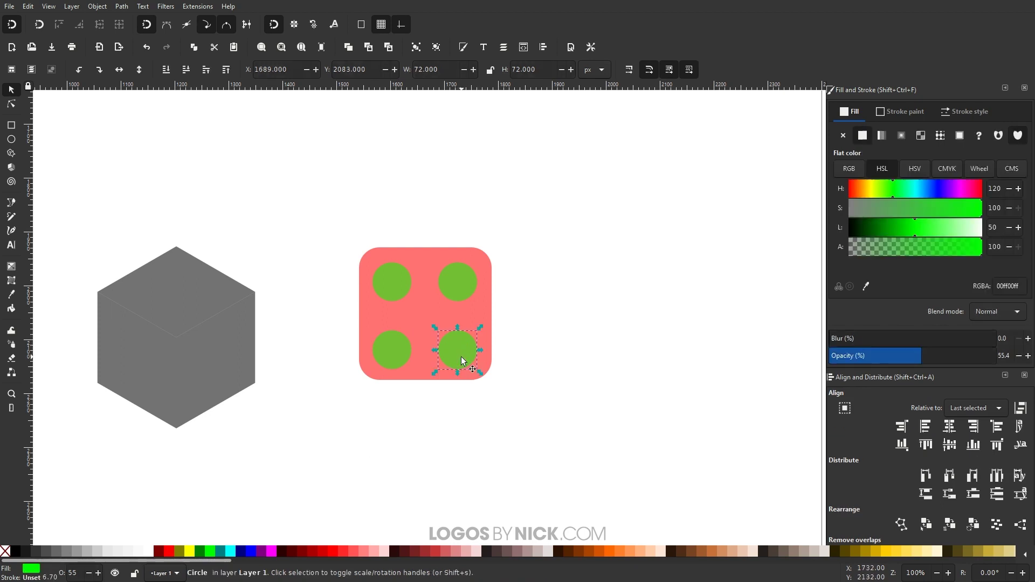
right_click(460, 354)
left_click(498, 133)
left_click(422, 308, "shift")
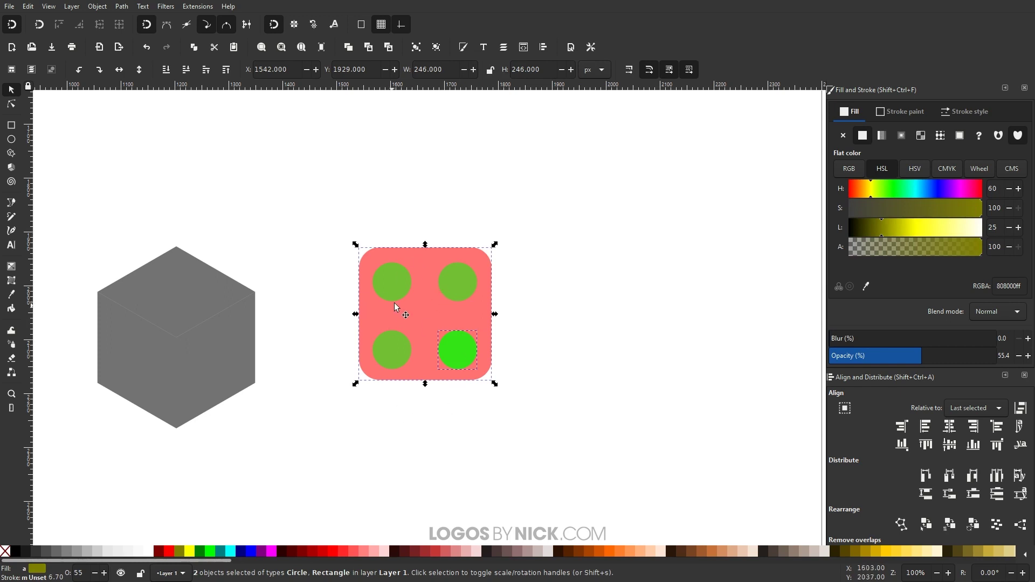
left_click(951, 426)
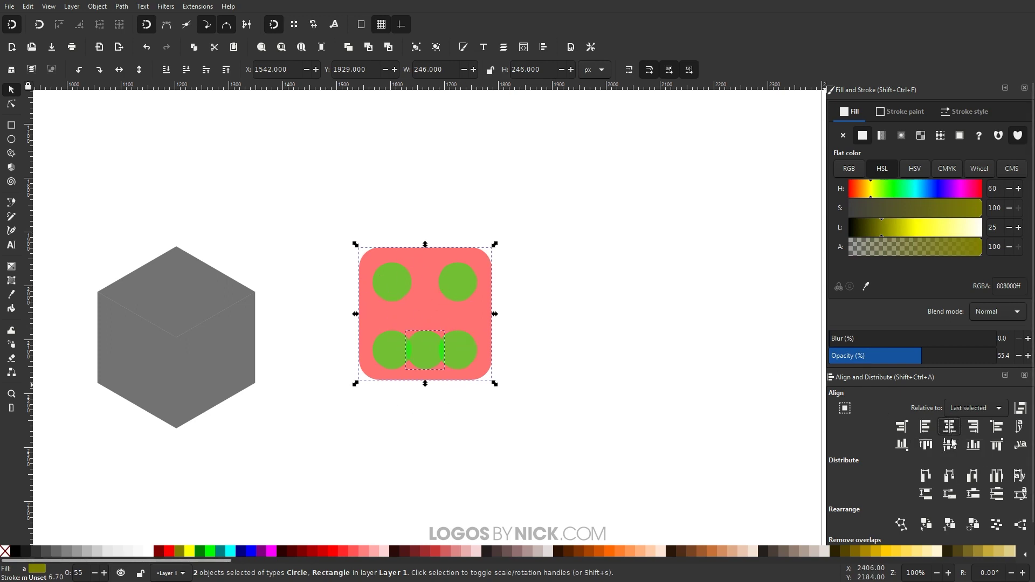
left_click(951, 445)
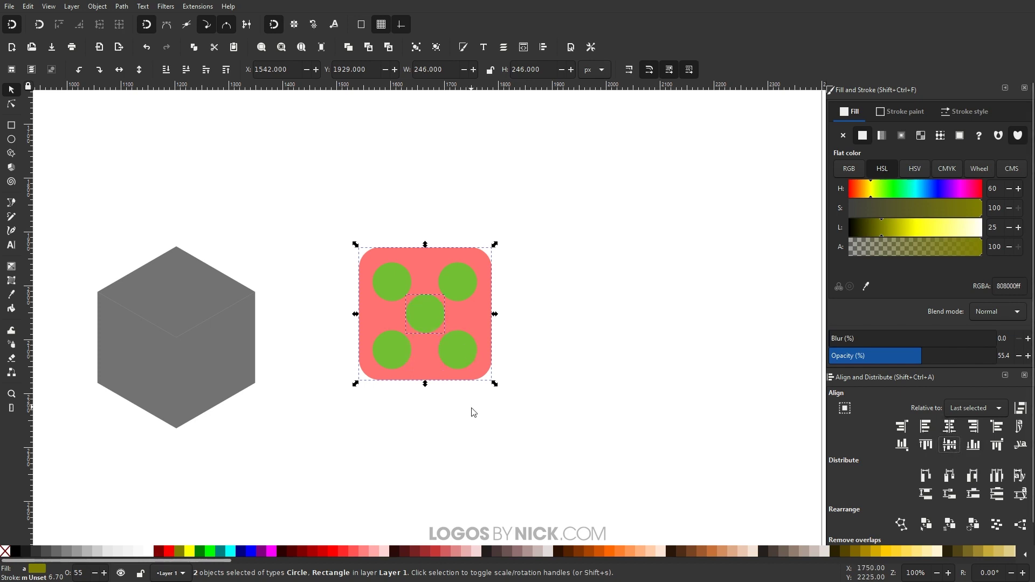
left_click(462, 398)
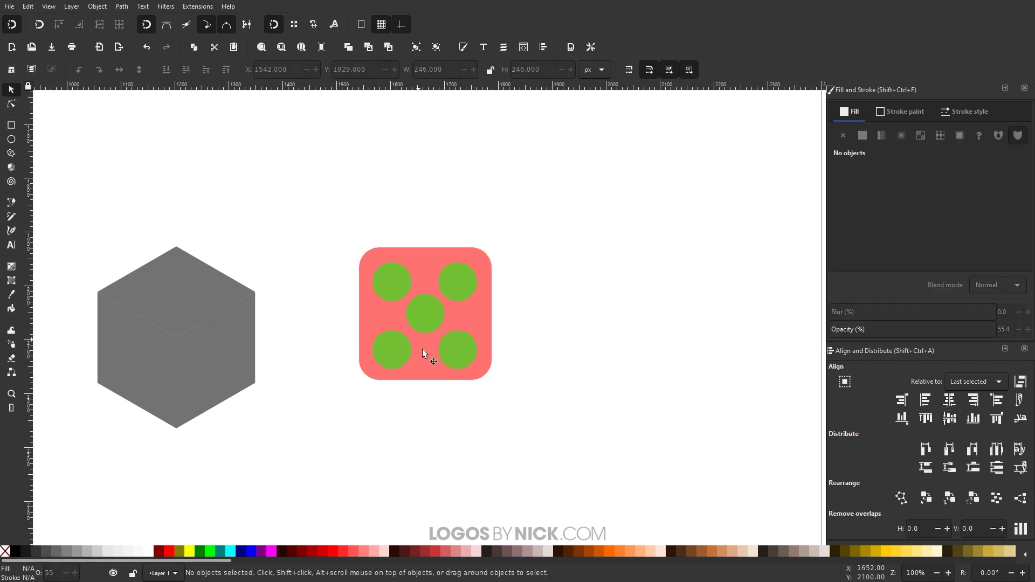
Scale the five circles down together proportionally to about 170 by 173.5 px overall, keeping their upper-left corner fixed
left_click_drag(563, 436, 326, 258)
left_click_drag(483, 375, 469, 368)
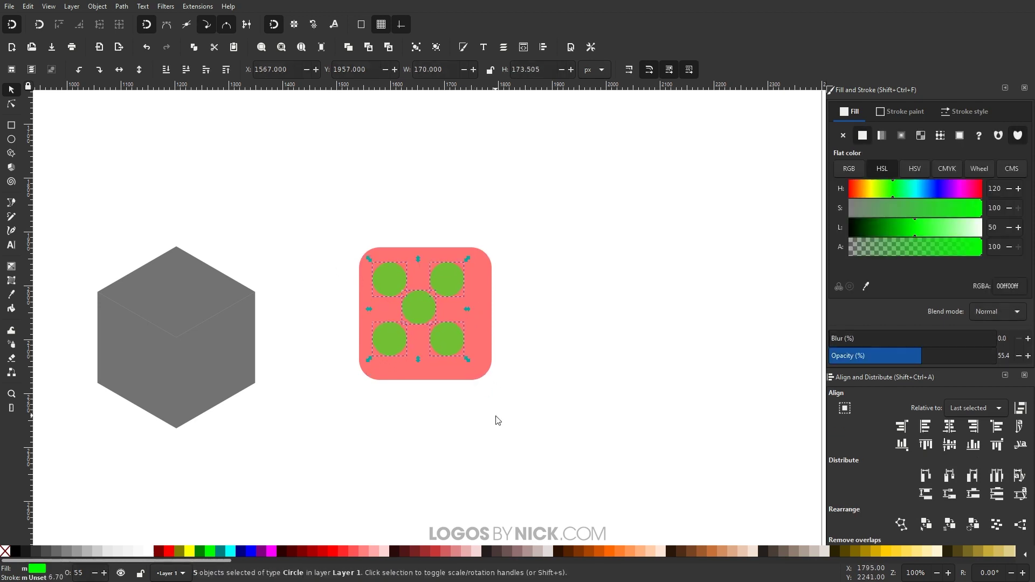
left_click(497, 420)
Move the two lower circles straight down together by about 20 px
left_click(449, 341)
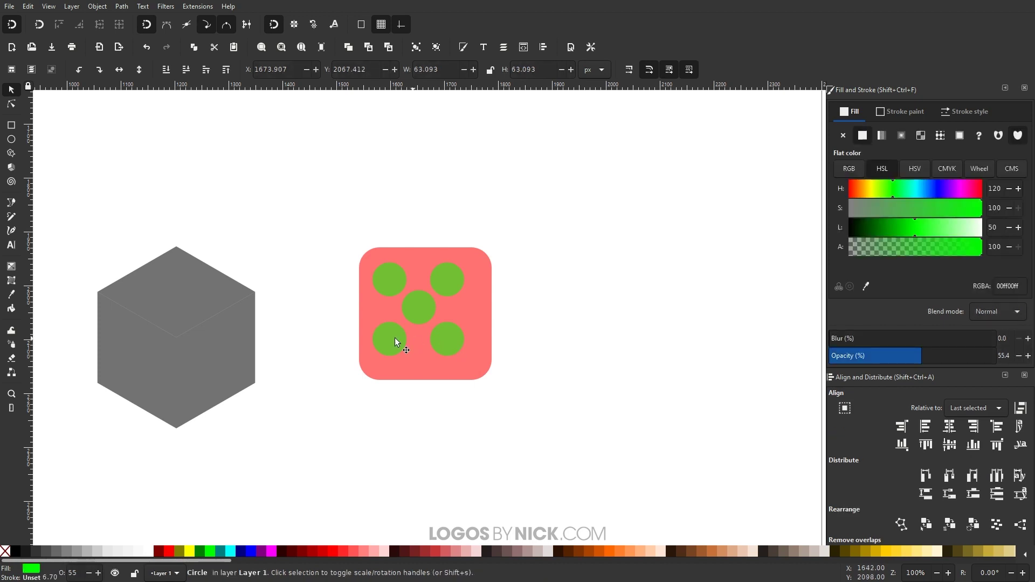
left_click(393, 341, "shift")
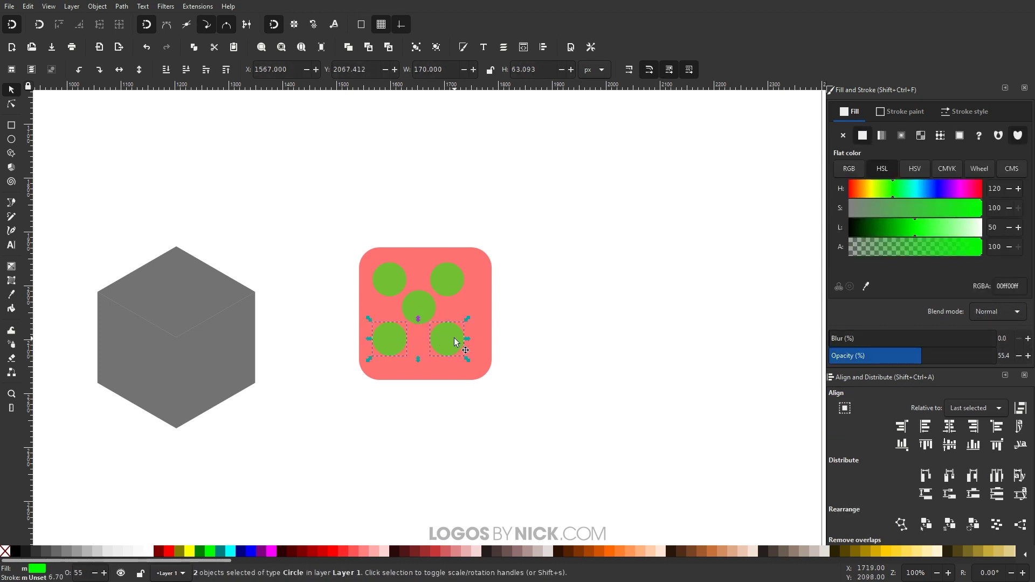
key("ctrl")
left_click_drag(450, 333, 451, 345)
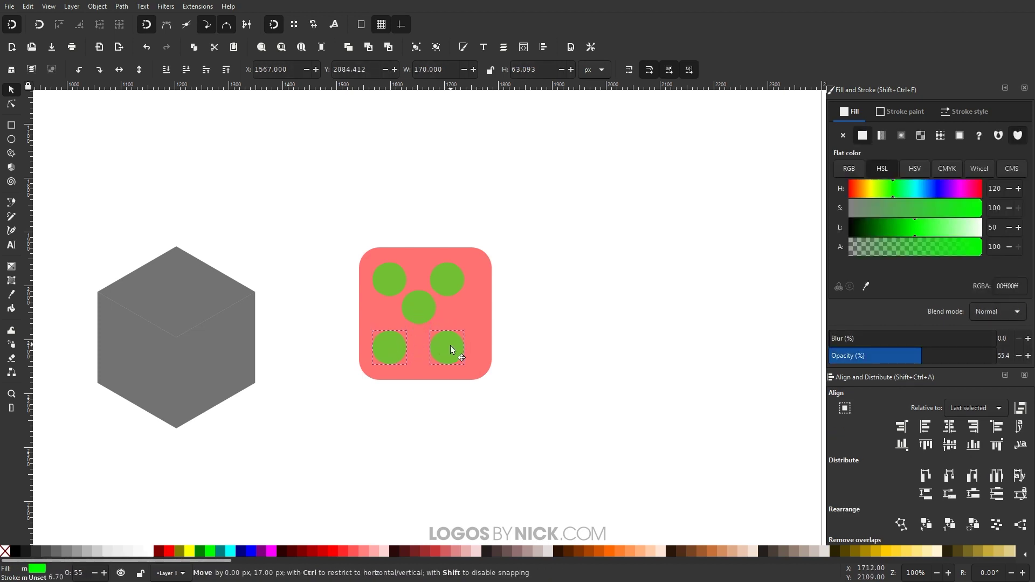
left_click(497, 440)
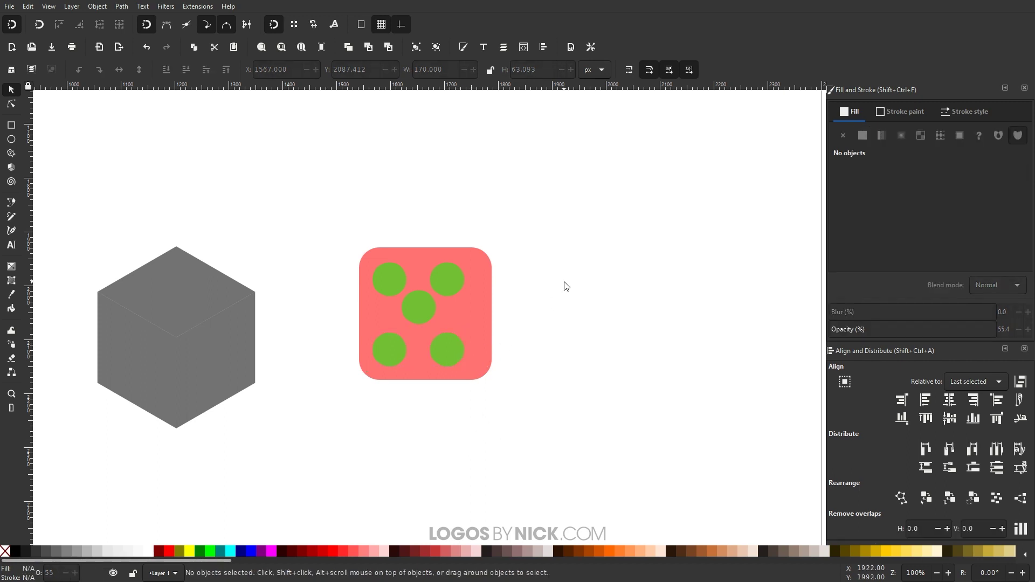
Move the upper-right and lower-right circles horizontally outward together by about 24 px
left_click(449, 279)
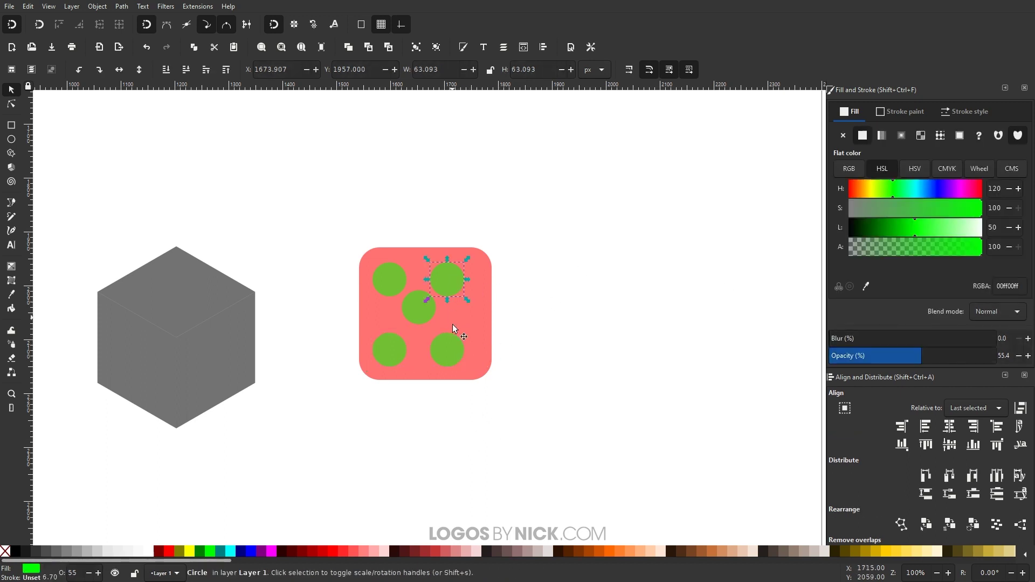
left_click(452, 348, "shift")
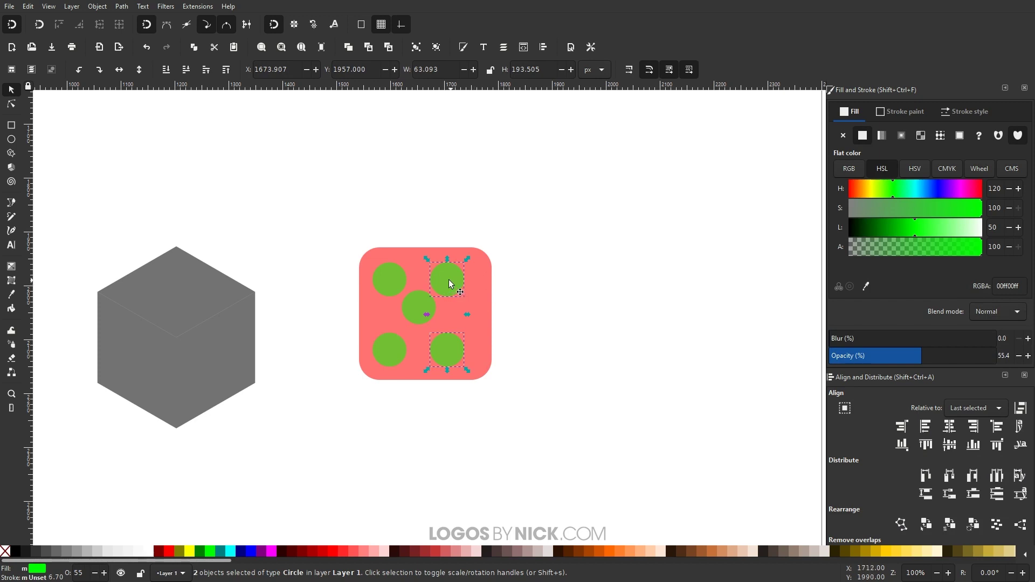
left_click_drag(448, 280, 461, 279)
Centre the middle circle horizontally and vertically on the rounded square
left_click(421, 312)
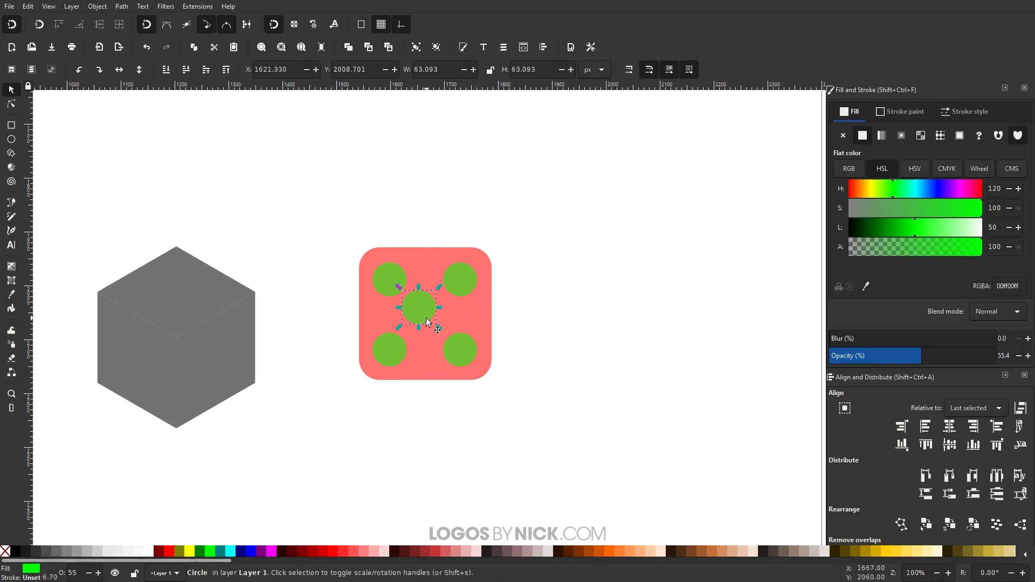
left_click(477, 310, "shift")
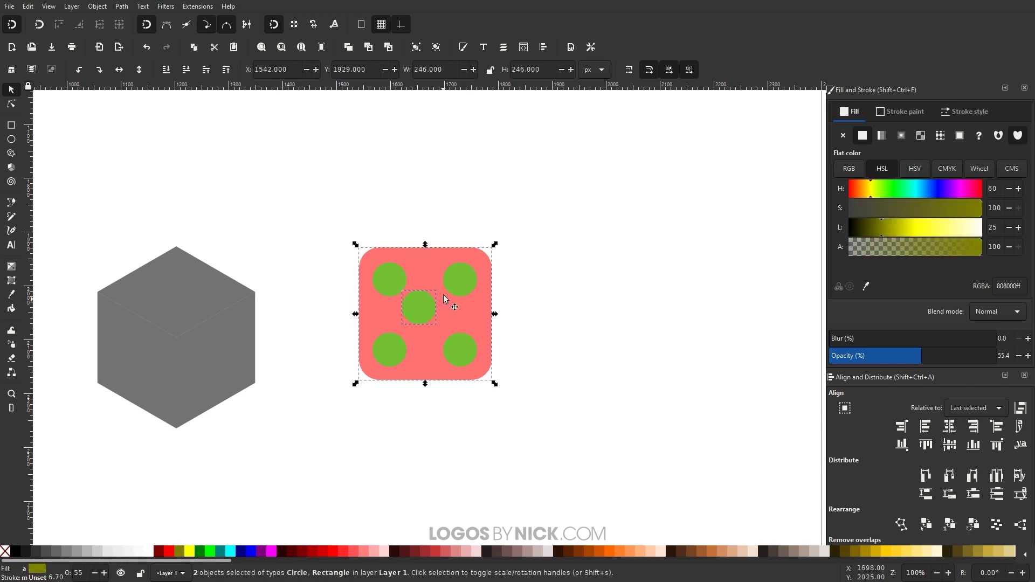
left_click(950, 433)
left_click(950, 445)
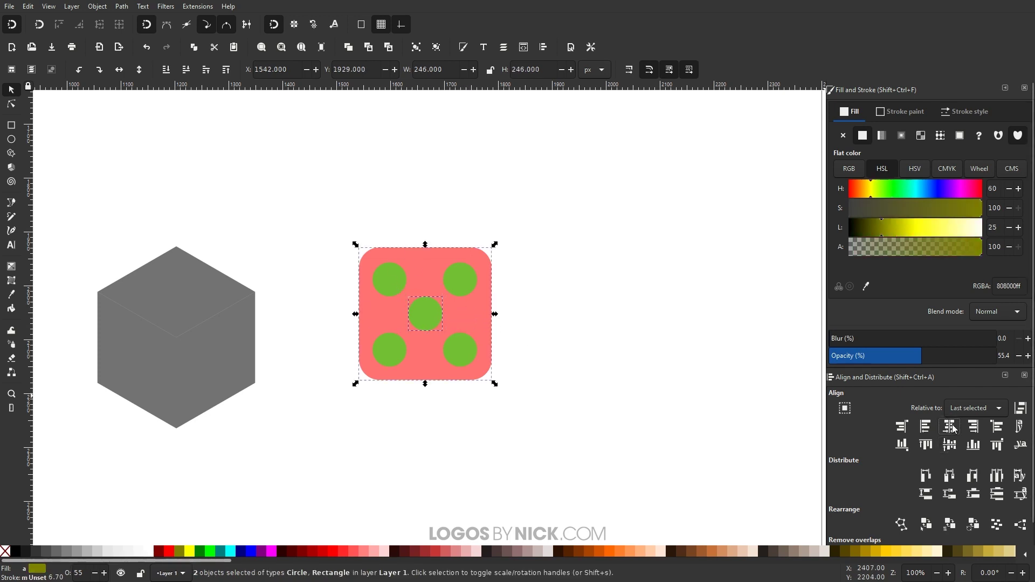
left_click(556, 319)
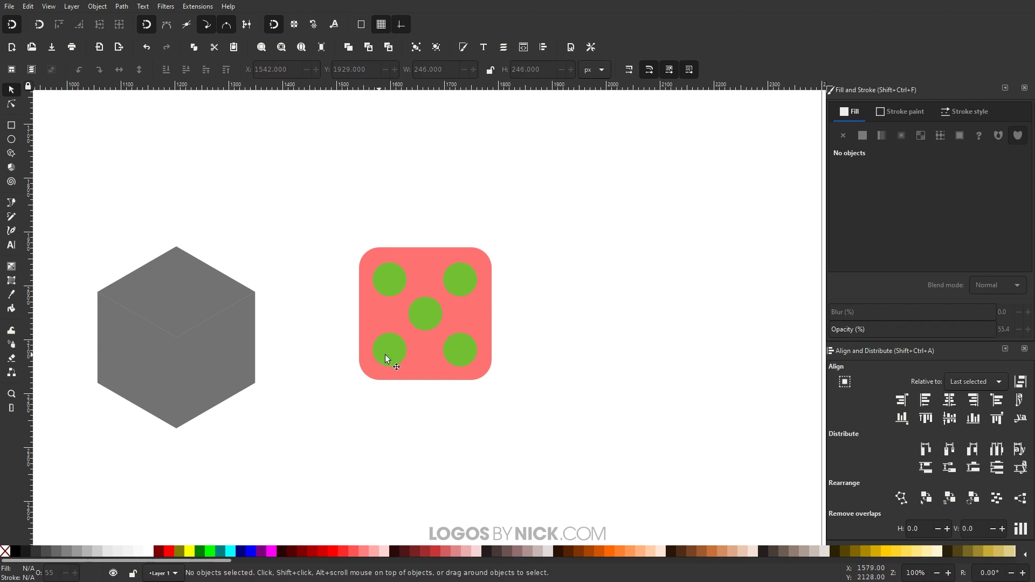
Group the four corner circles
left_click(392, 278)
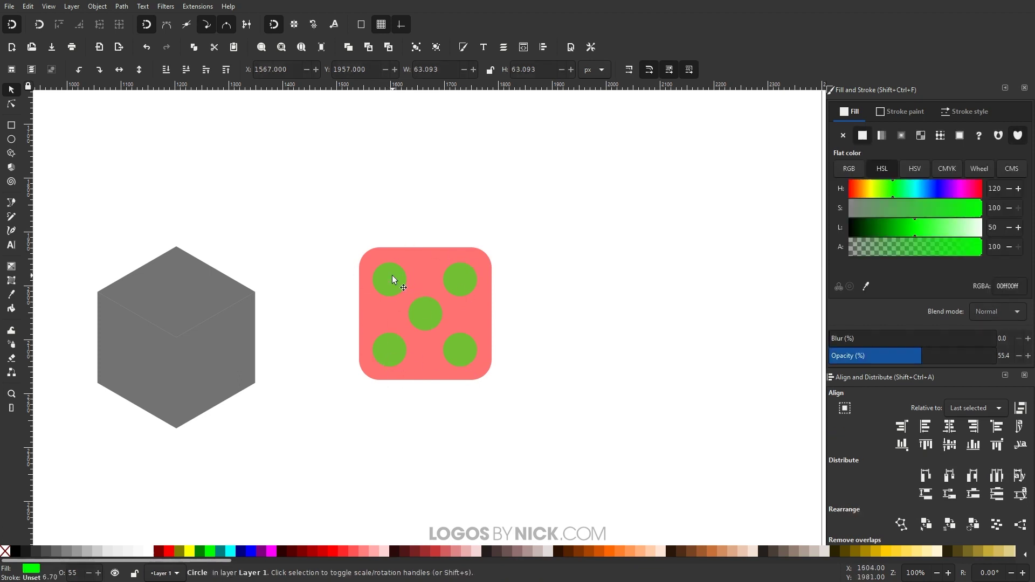
left_click(460, 277, "shift")
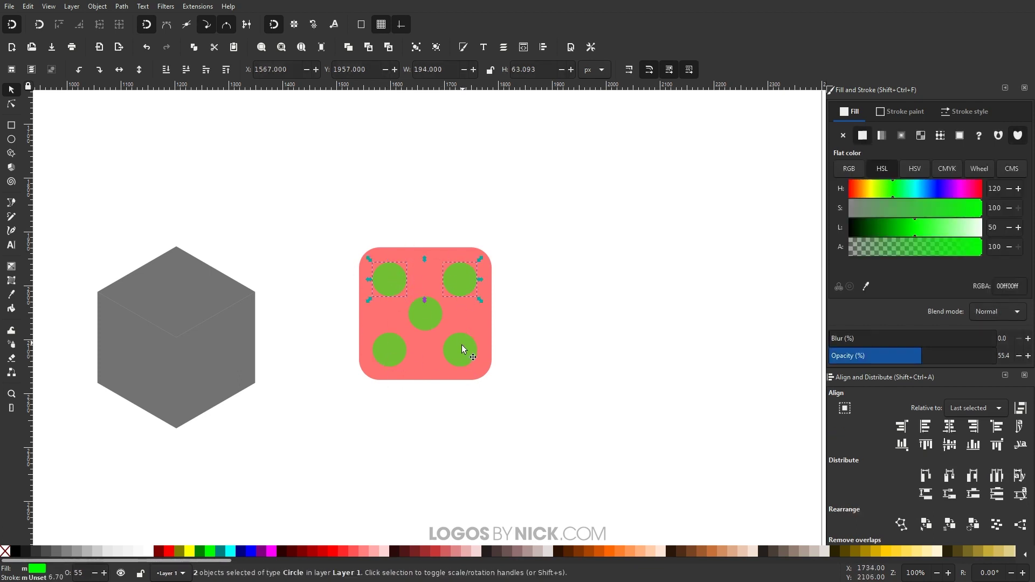
left_click(461, 346, "shift")
left_click(416, 49)
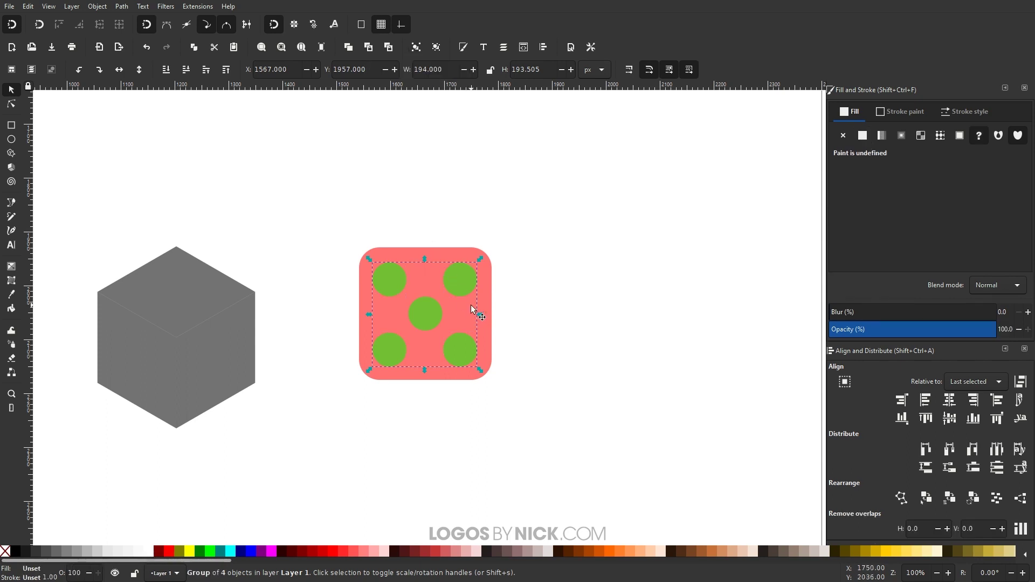
Centre the group of corner circles on the rounded square, and ungroup it
left_click(404, 254, "shift")
left_click(950, 403)
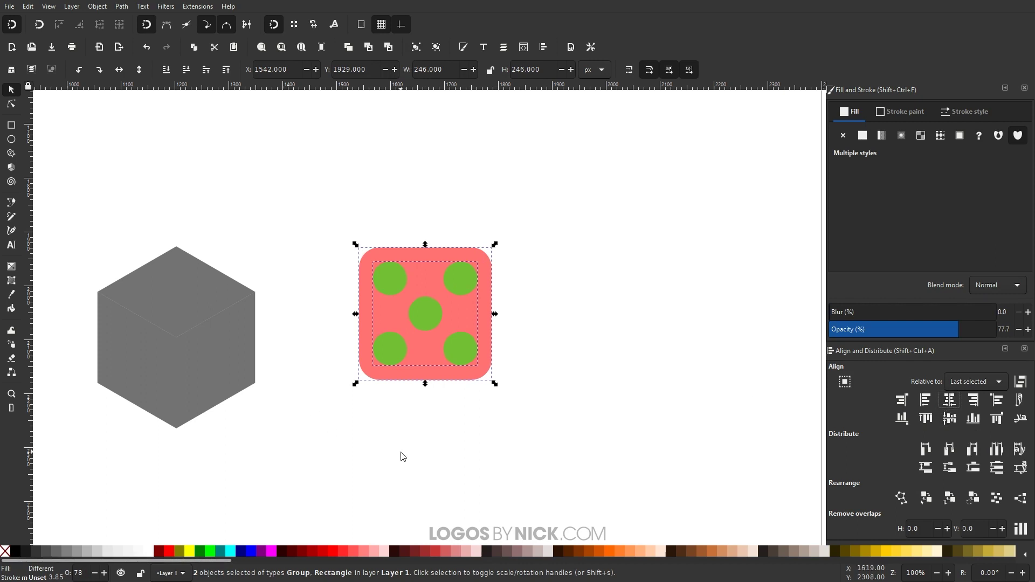
left_click(436, 47)
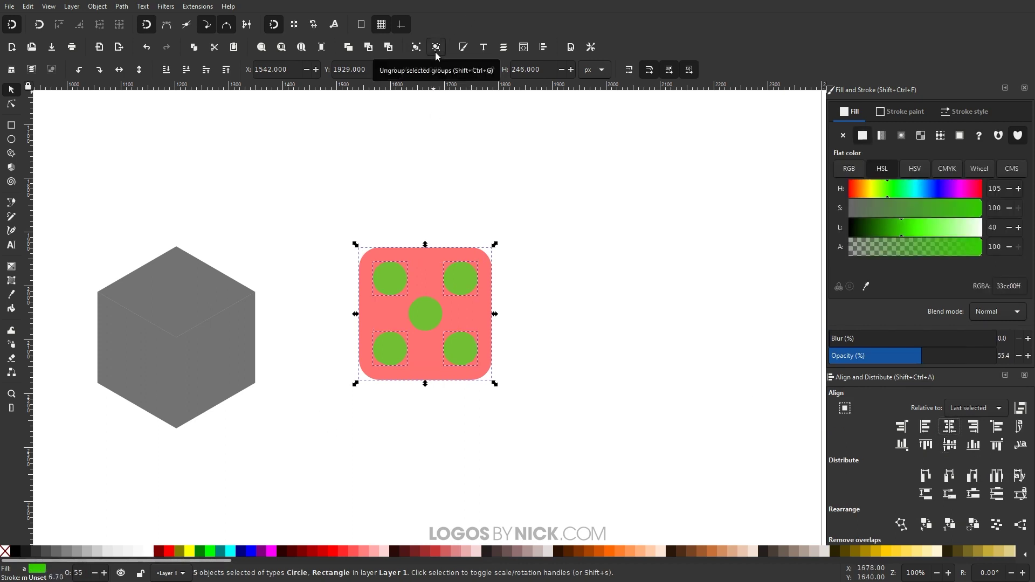
left_click(531, 411)
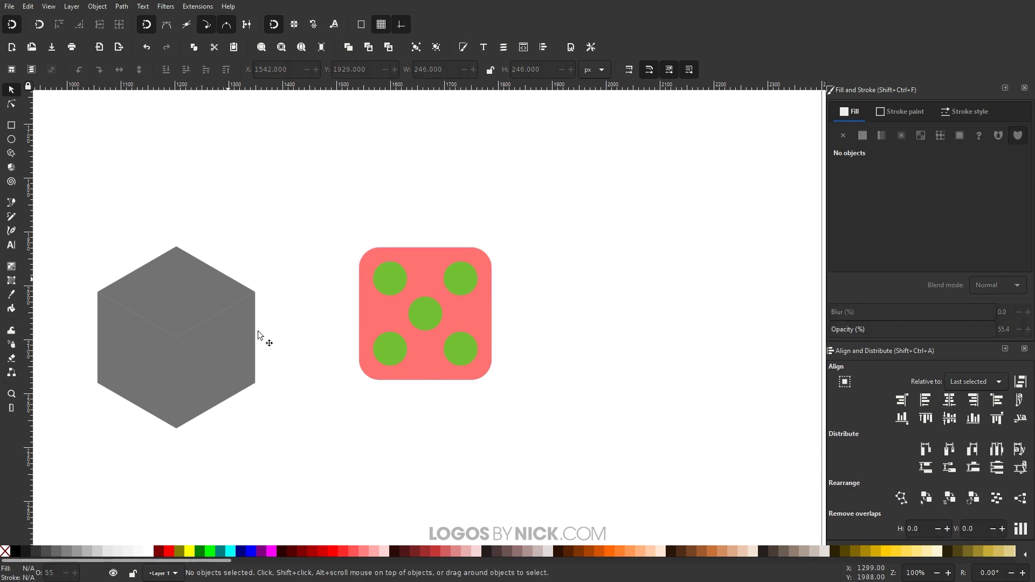
Duplicate the whole five-dot face and move the copy 330 px horizontally to the right of the original
mouse_move(565, 424)
left_mouse_down()
mouse_move(317, 205)
mouse_move(324, 219)
left_mouse_up()
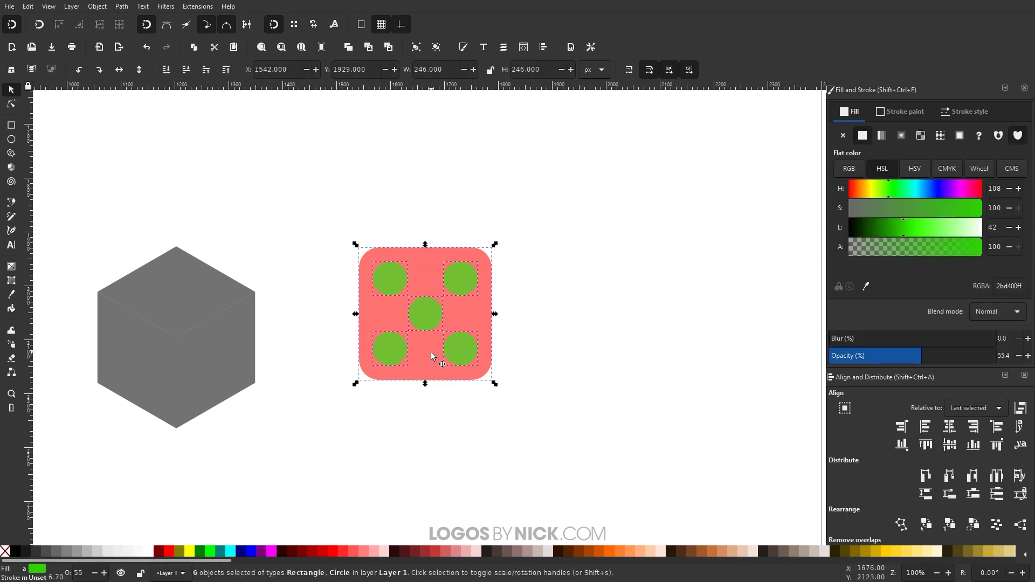
right_click(439, 290)
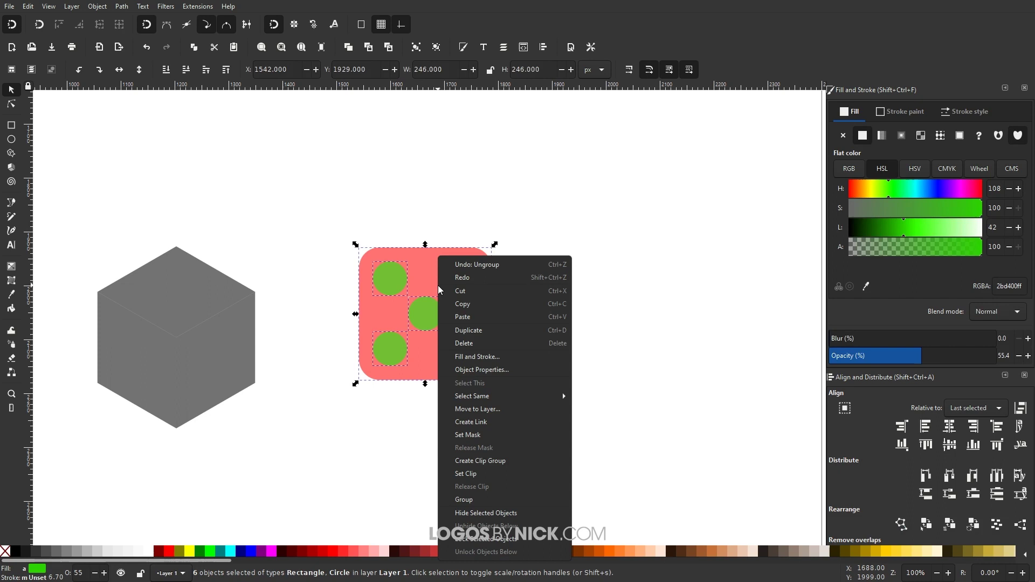
left_click(474, 337)
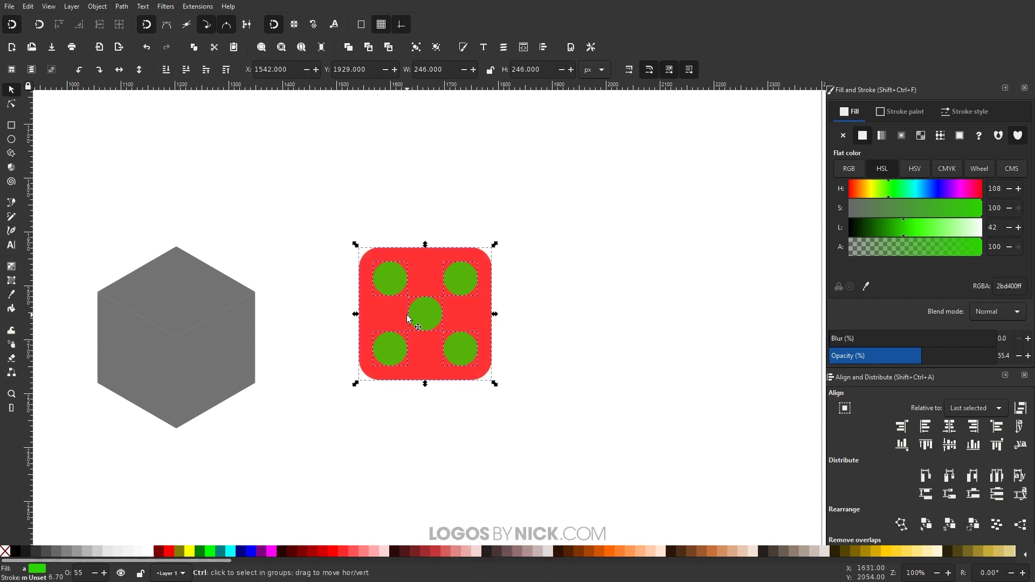
left_click_drag(408, 316, 583, 313)
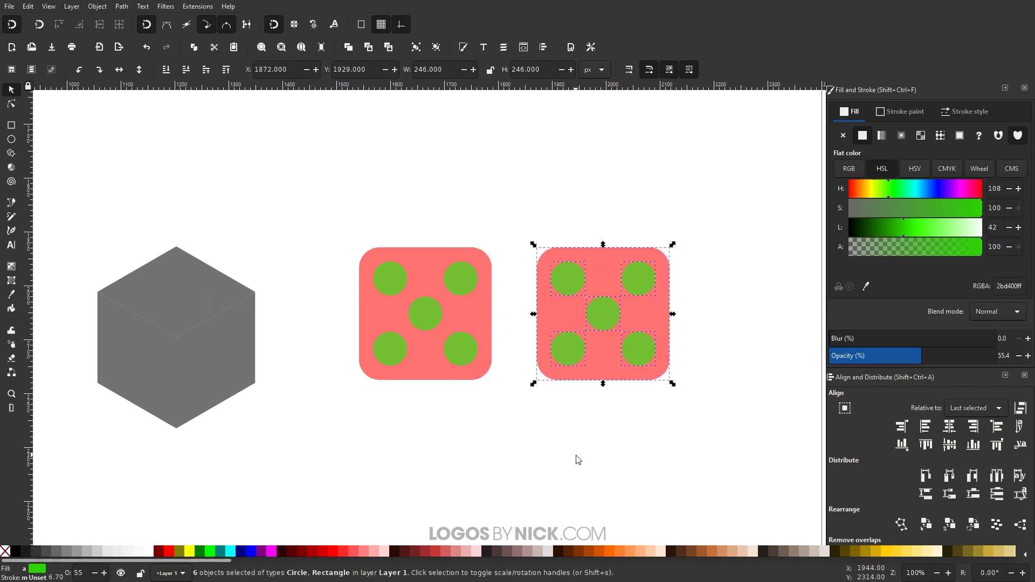
left_click(739, 252)
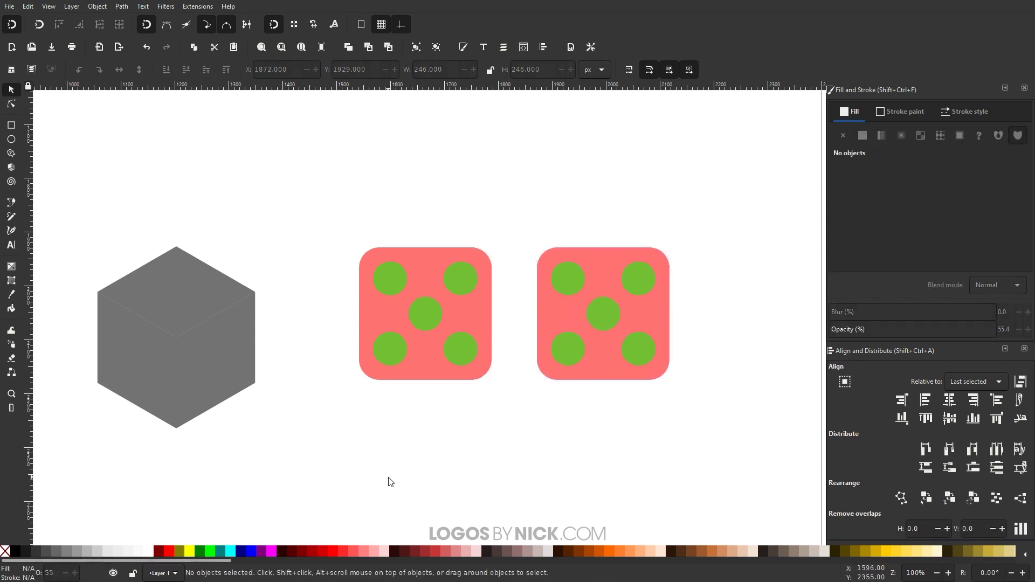
Delete the lower-right and upper-left circles from the copied five-dot face, leaving a three-dot diagonal
left_click(643, 358)
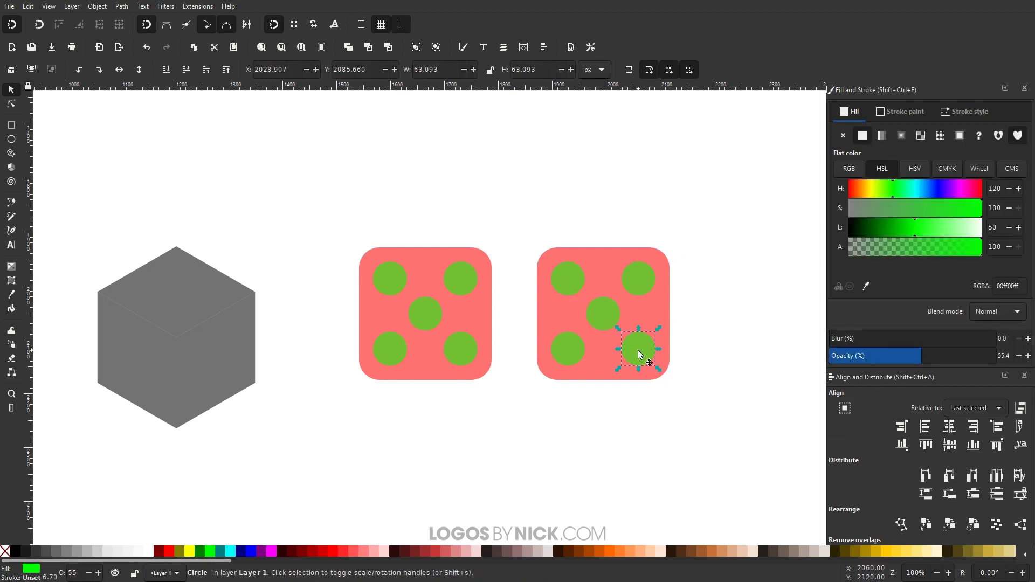
key("Delete")
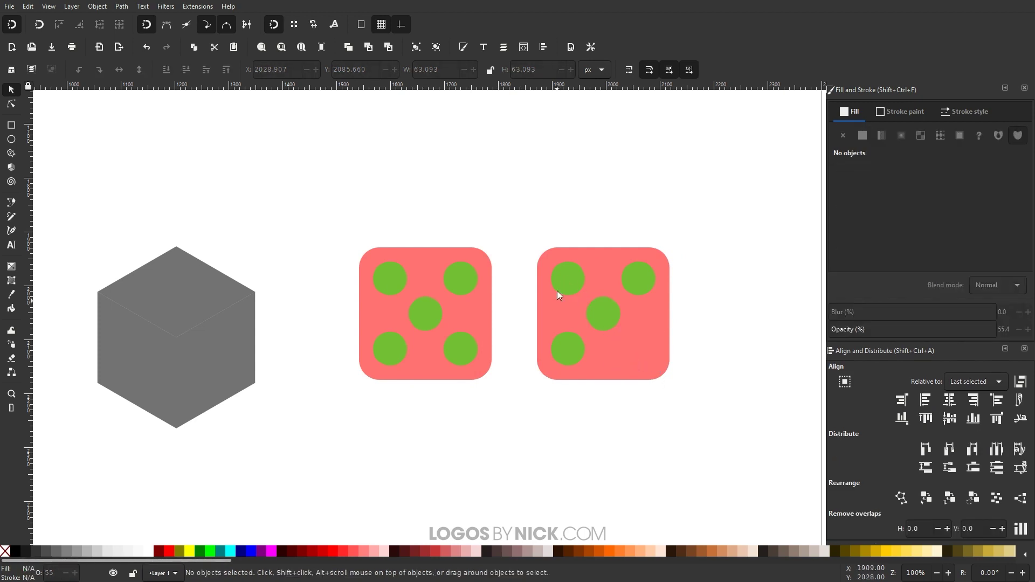
left_click(567, 280)
key("Delete")
left_click_drag(605, 342, 404, 374)
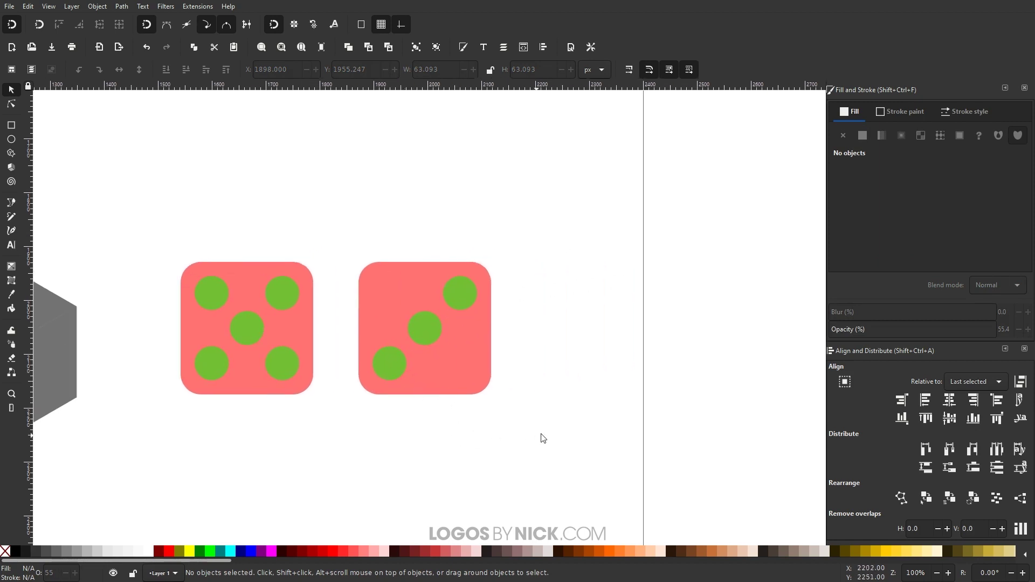
Duplicate the whole three-dot face and move the copy 315 px horizontally to the right of the original
mouse_move(500, 421)
left_mouse_down()
mouse_move(577, 398)
mouse_move(409, 178)
left_mouse_up()
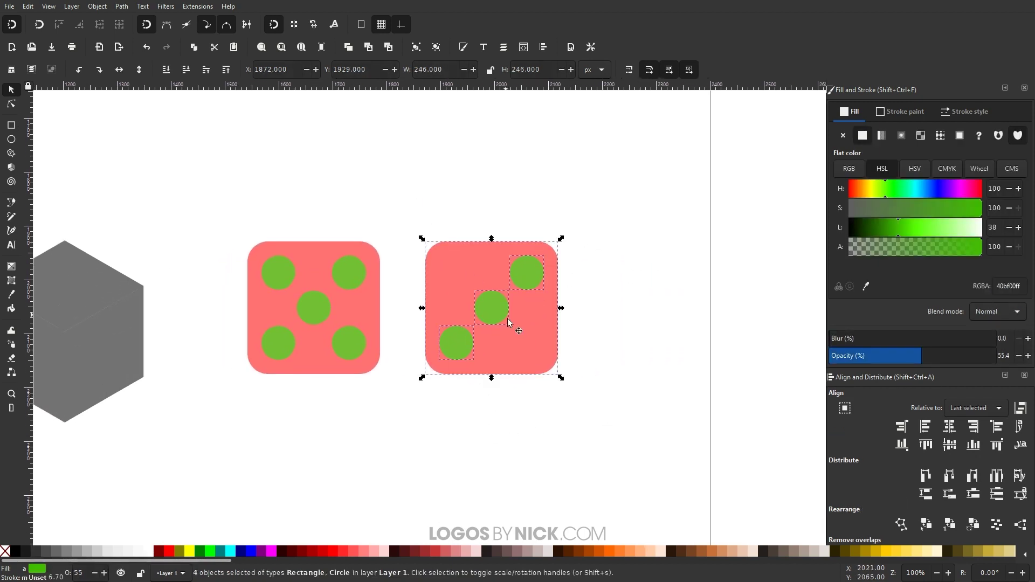
right_click(502, 327)
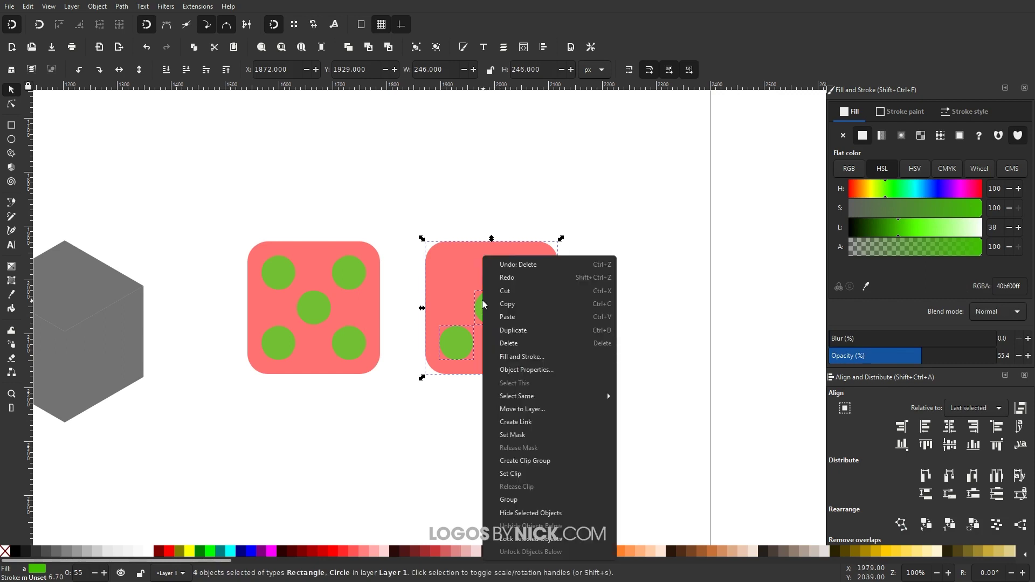
left_click(511, 330)
left_click_drag(451, 319, 621, 312)
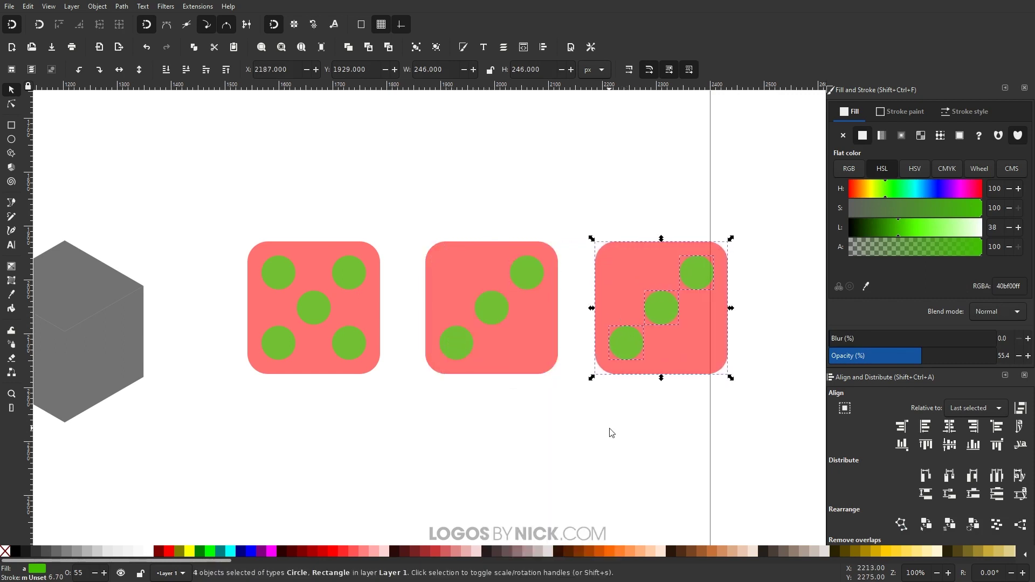
Delete the lower-left and upper-right circles from the new copy, keeping only its centre circle
left_click(617, 418)
left_click(628, 342)
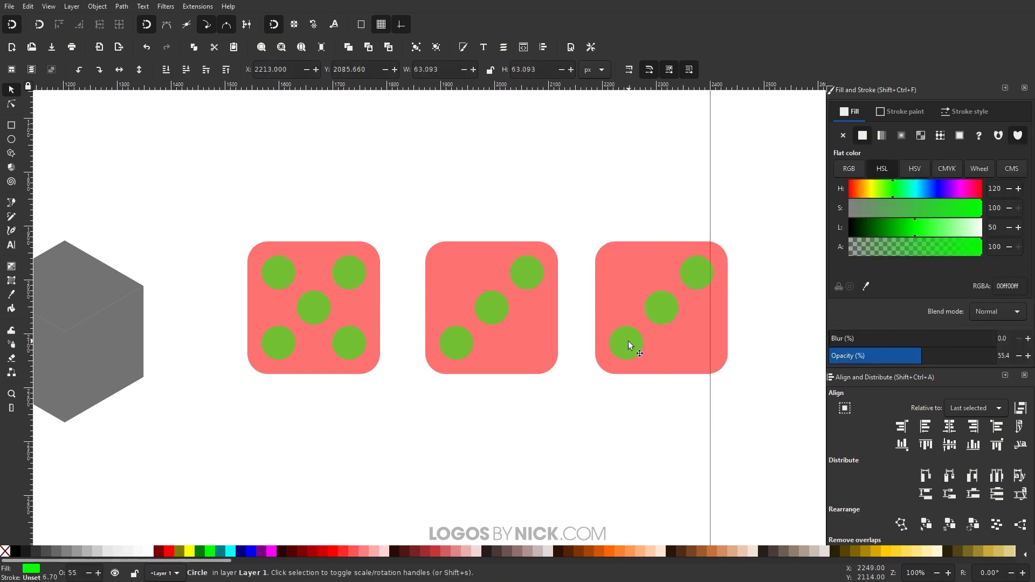
key("Delete")
left_click(694, 276)
key("Delete")
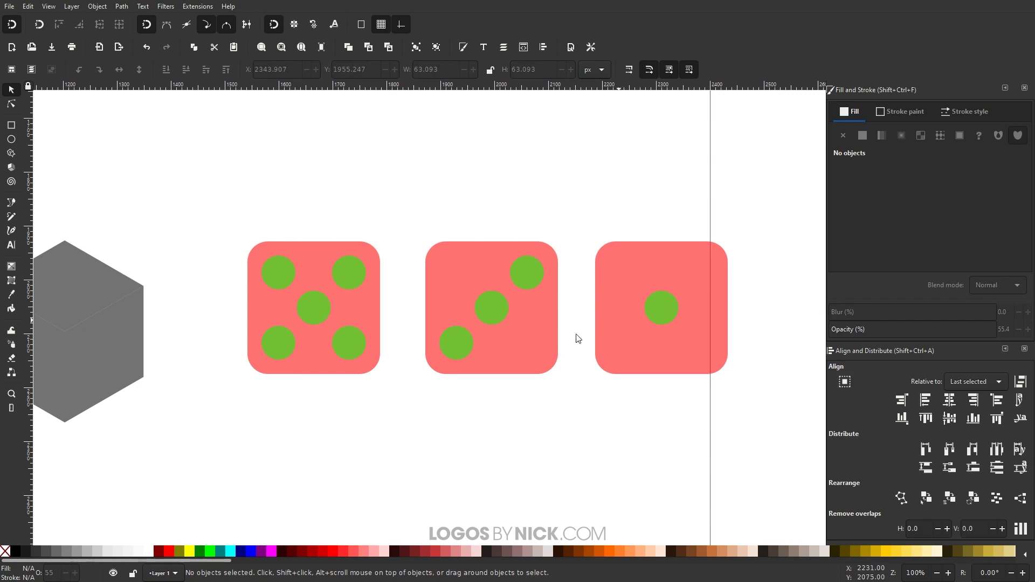
Unite the five circles of the first face into one path and subtract it from the rounded square with Difference
scroll(578, 338, "left", 4)
scroll(419, 370, "right", 3)
scroll(398, 363, "left", 2)
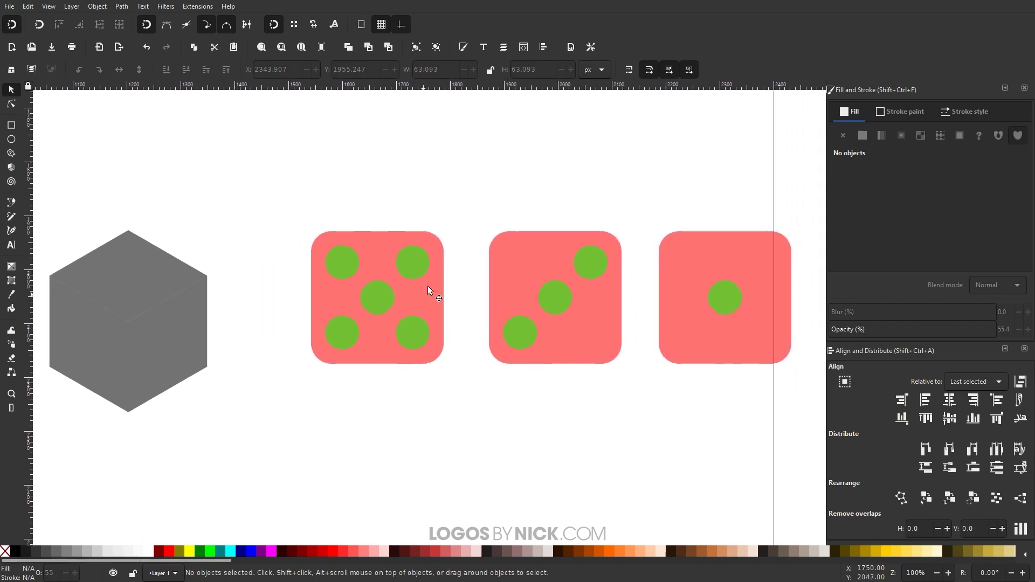
left_click_drag(458, 396, 289, 219)
left_click_drag(477, 423, 271, 239)
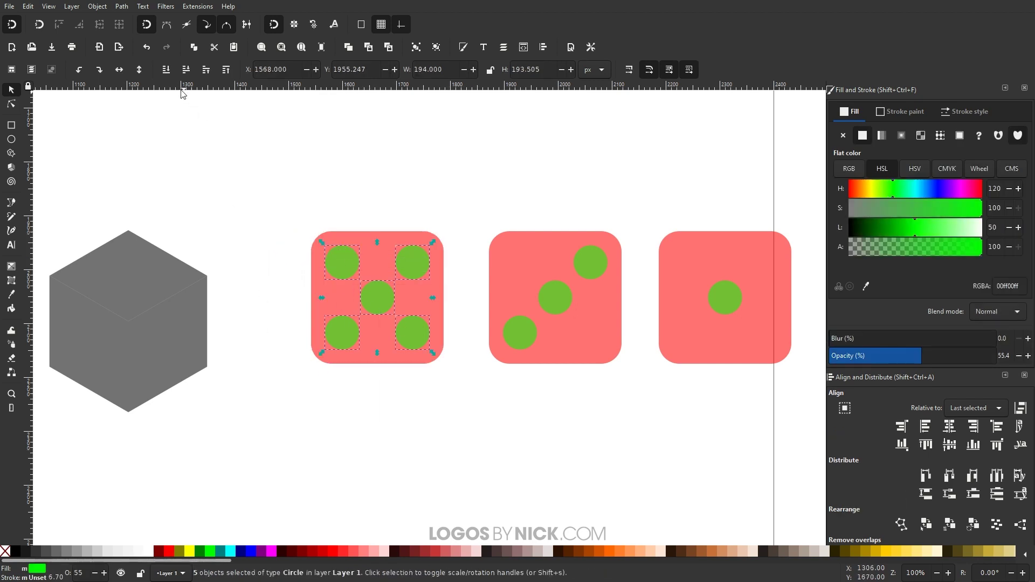
left_click(122, 6)
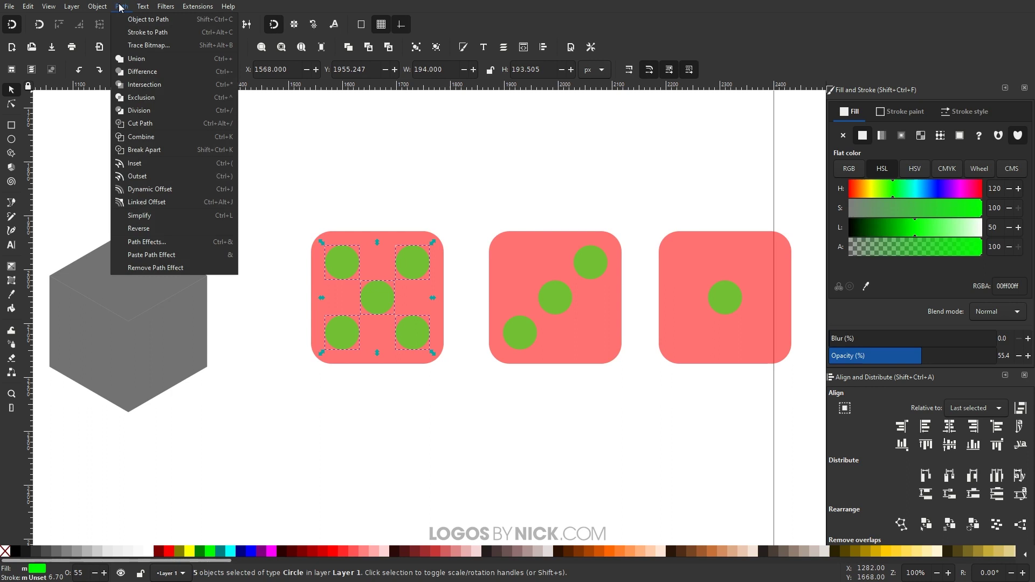
left_click(143, 61)
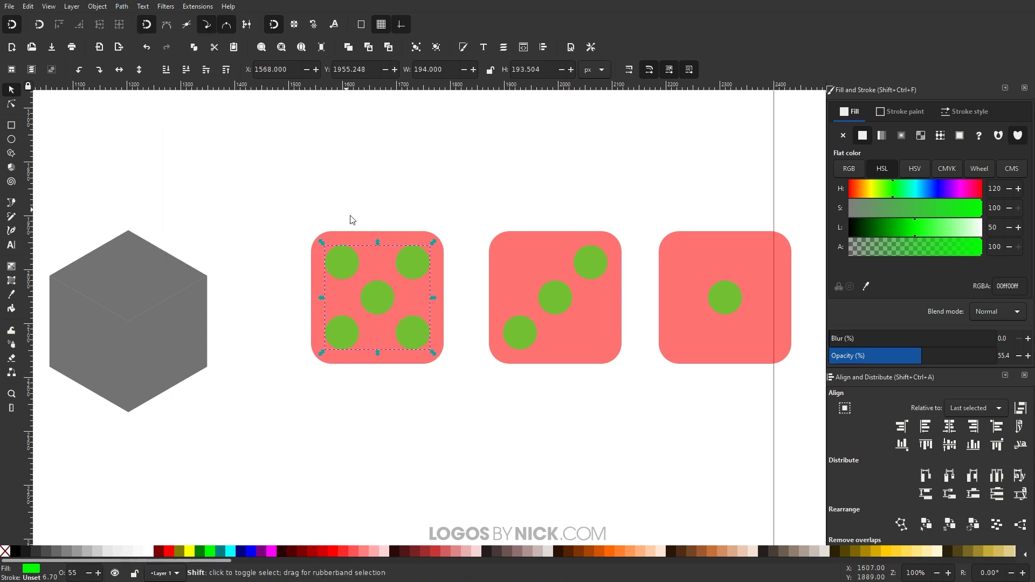
left_click(360, 235, "shift")
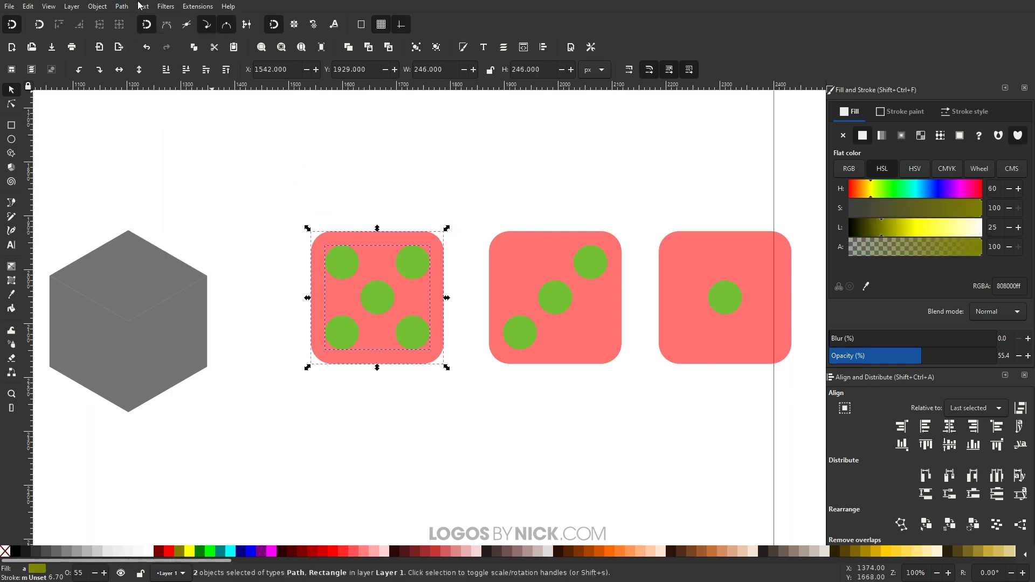
left_click(122, 6)
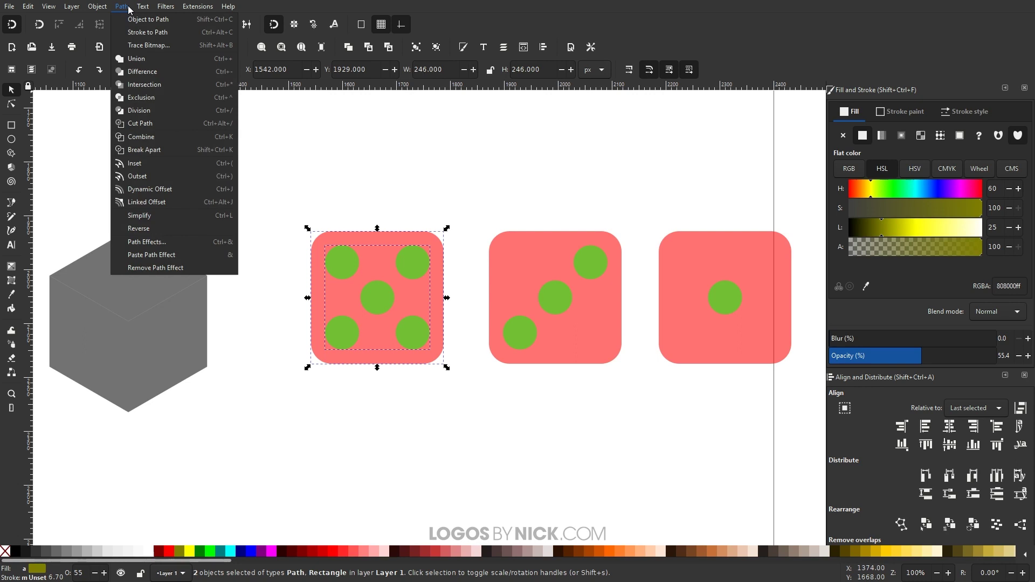
left_click(137, 72)
Unite the three diagonal circles of the second face and cut them out of its rounded square with Difference
left_click_drag(659, 425, 473, 243)
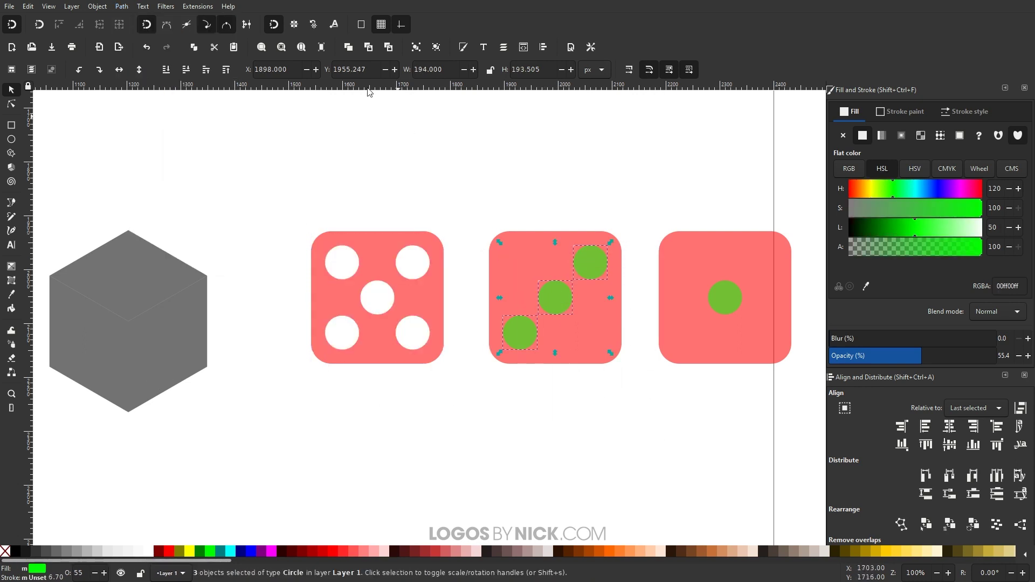
left_click(123, 6)
left_click(150, 59)
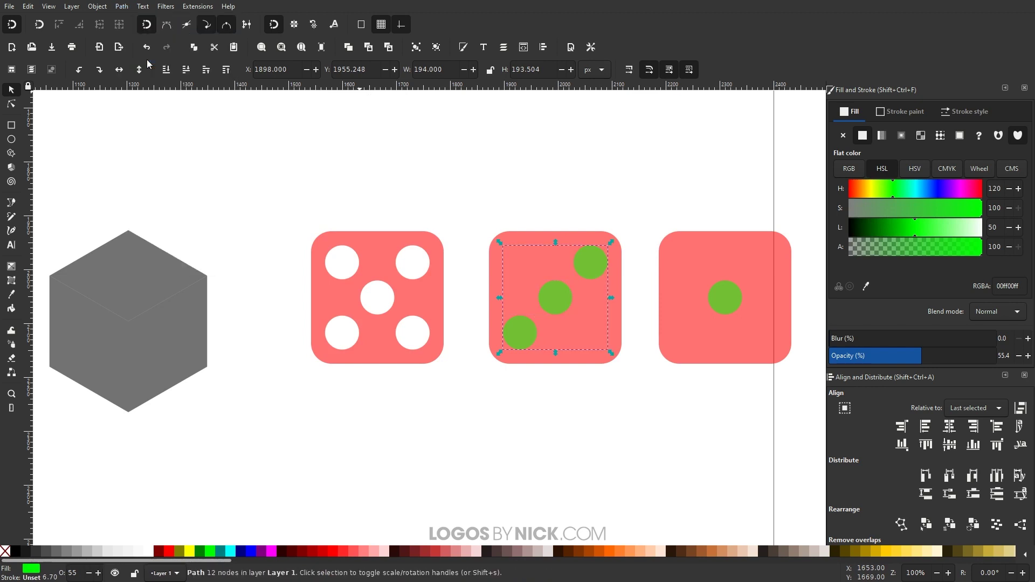
left_click(525, 264, "shift")
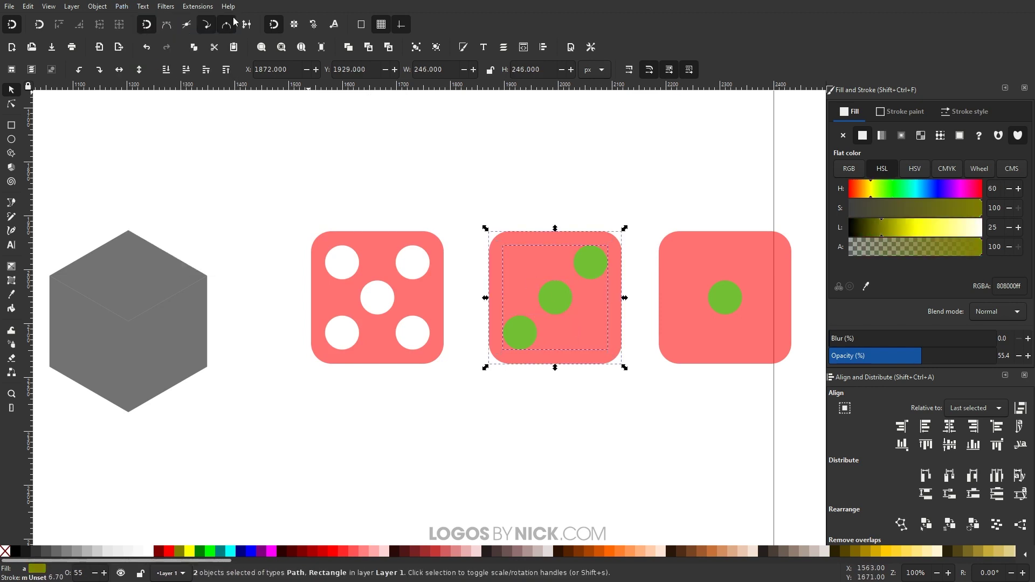
left_click(121, 7)
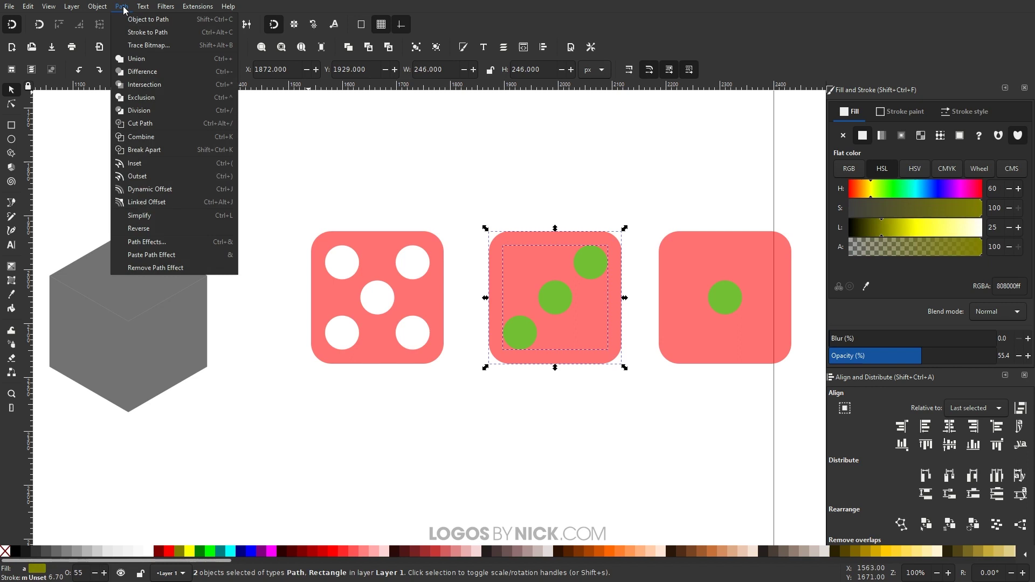
left_click(139, 76)
Cut the single centre circle out of the third rounded square with Difference
scroll(620, 370, "right", 5)
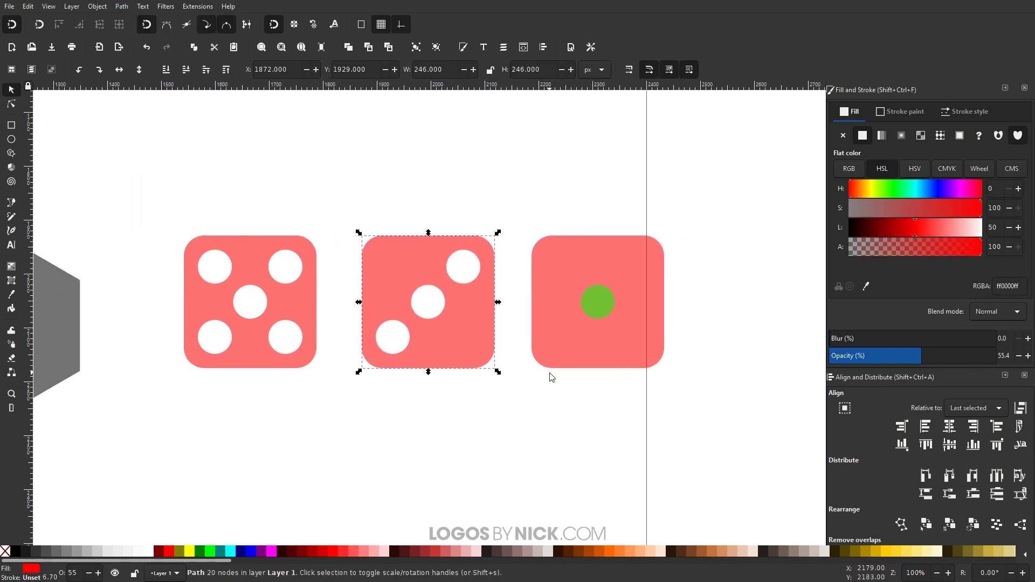
left_click(596, 299)
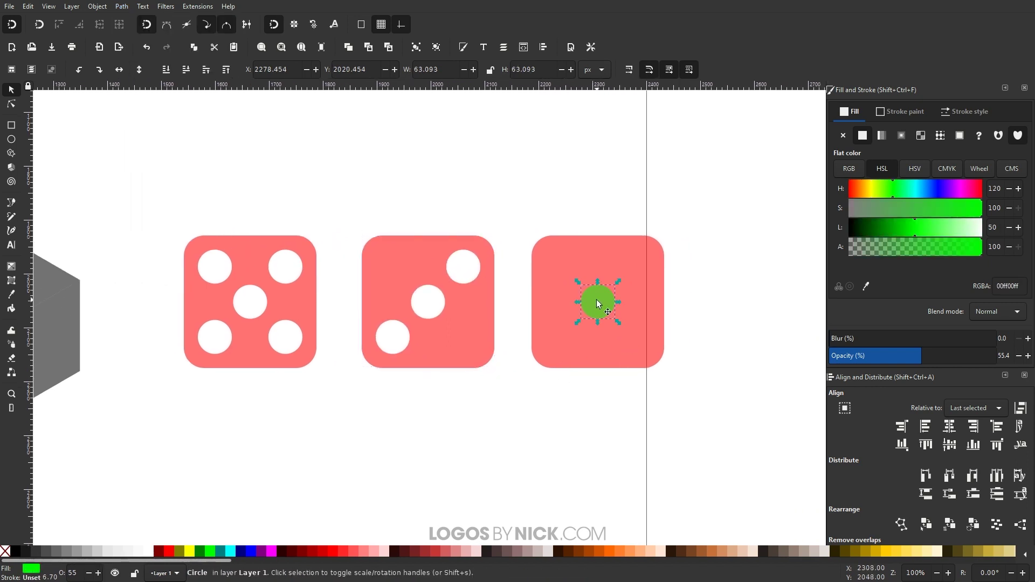
left_click(556, 258, "shift")
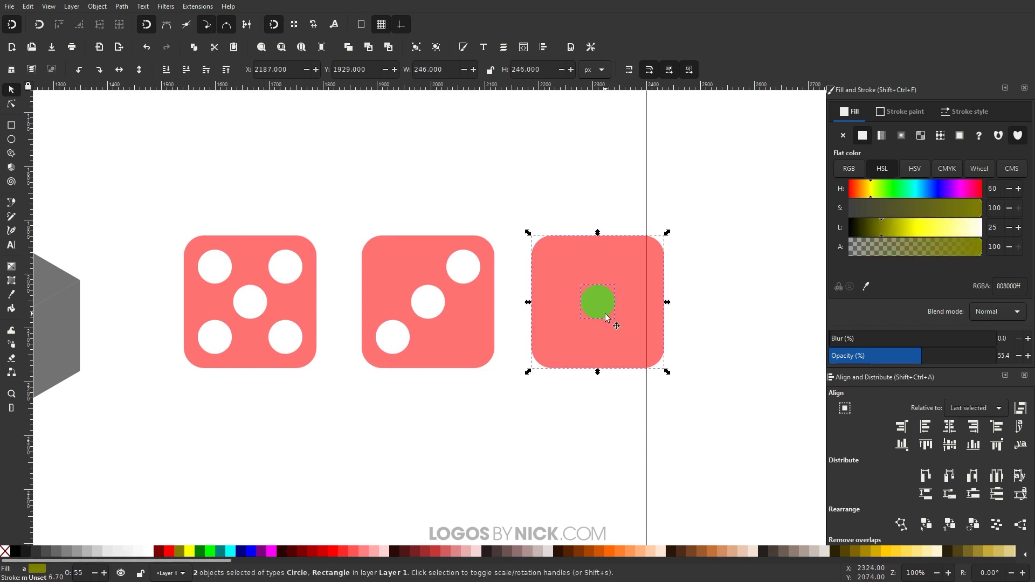
left_click(122, 6)
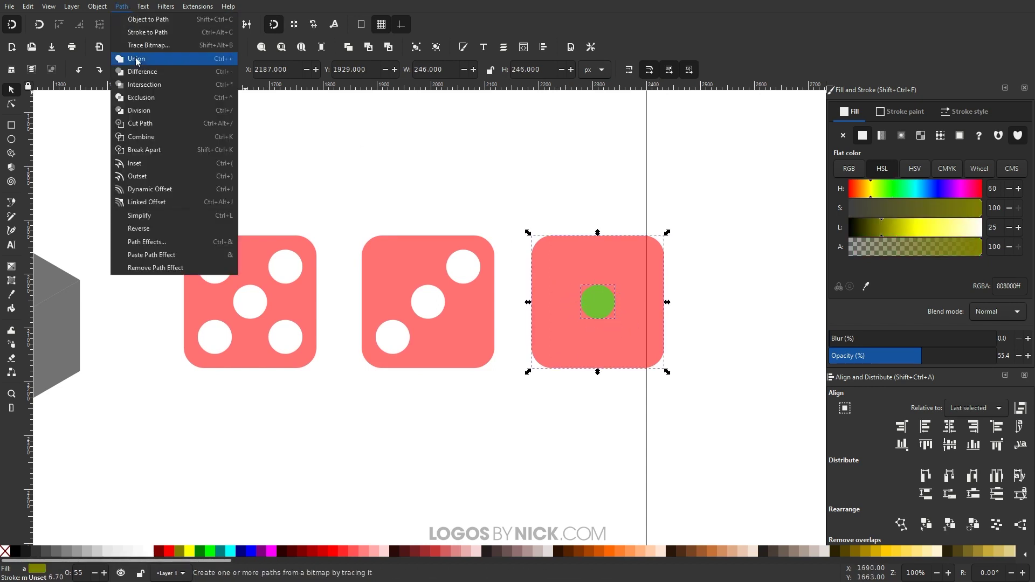
left_click(132, 72)
Select all three punched faces and scale them down proportionally to about 82 px wide each
scroll(373, 210, "left", 6)
scroll(372, 269, "left", 6)
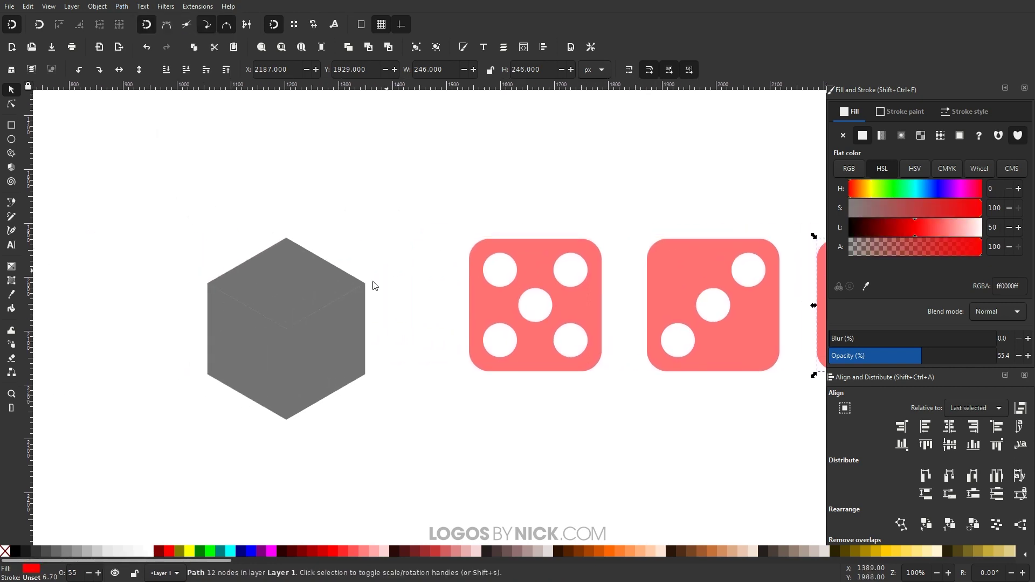
scroll(372, 291, "right", 5)
right_click(187, 240)
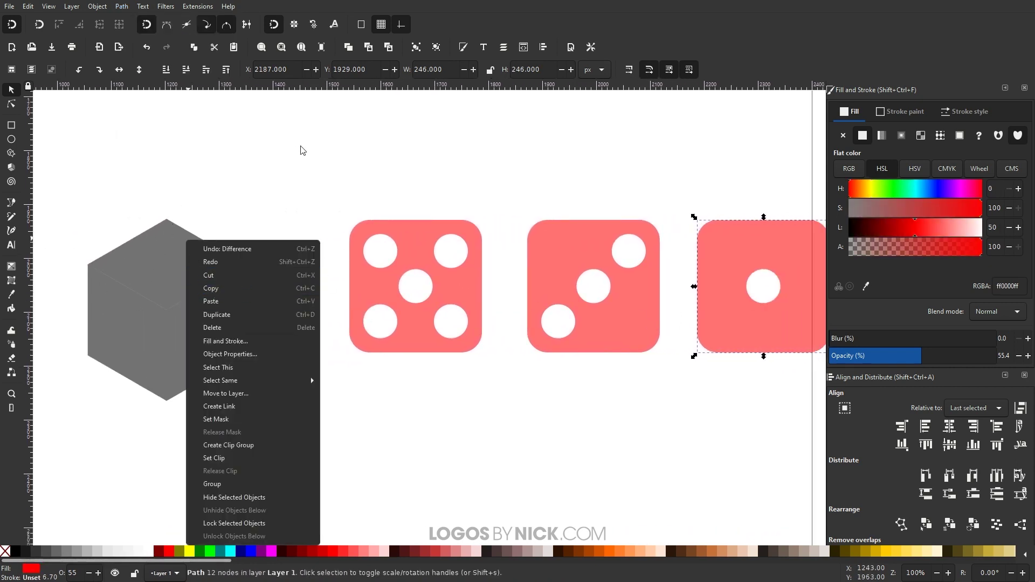
left_click(332, 215)
scroll(517, 323, "right", 2)
left_click_drag(815, 392, 238, 170)
Move the five-dot face onto the cube's top face, the three-dot onto the left face and the one-dot onto the right face
left_click_drag(739, 286, 257, 261)
scroll(490, 315, "left", 9)
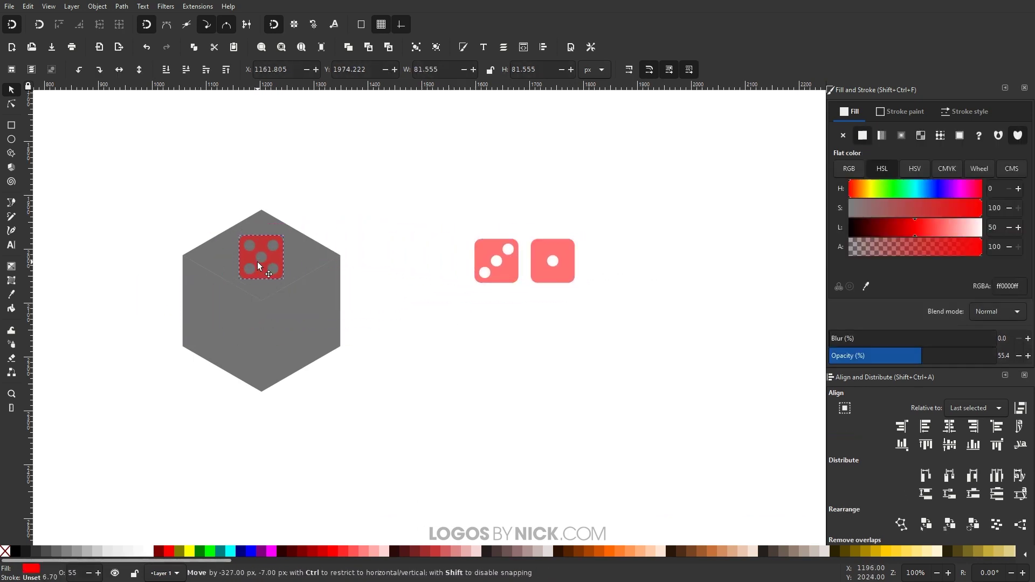
left_click_drag(507, 270, 234, 331)
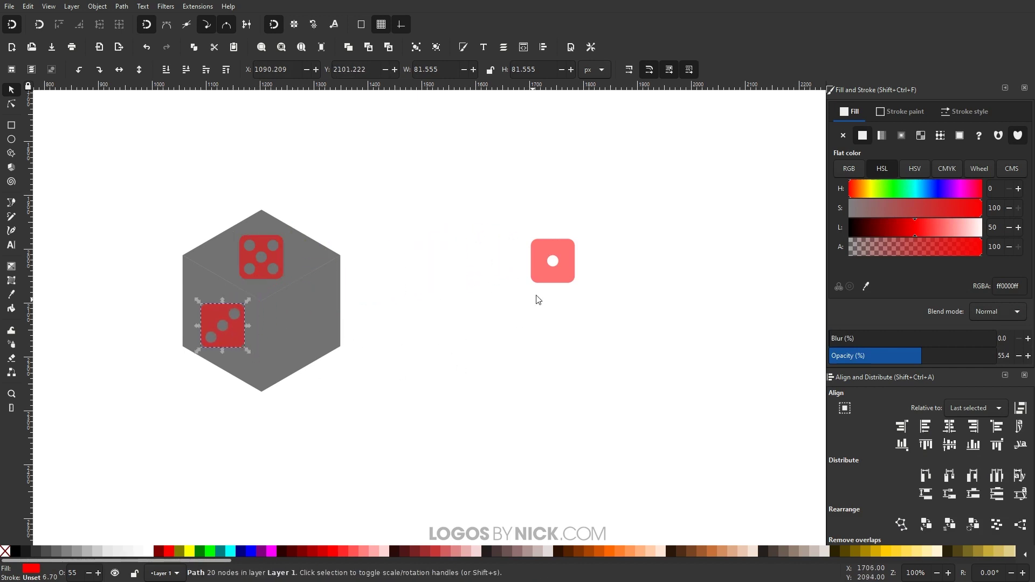
left_click_drag(556, 274, 306, 335)
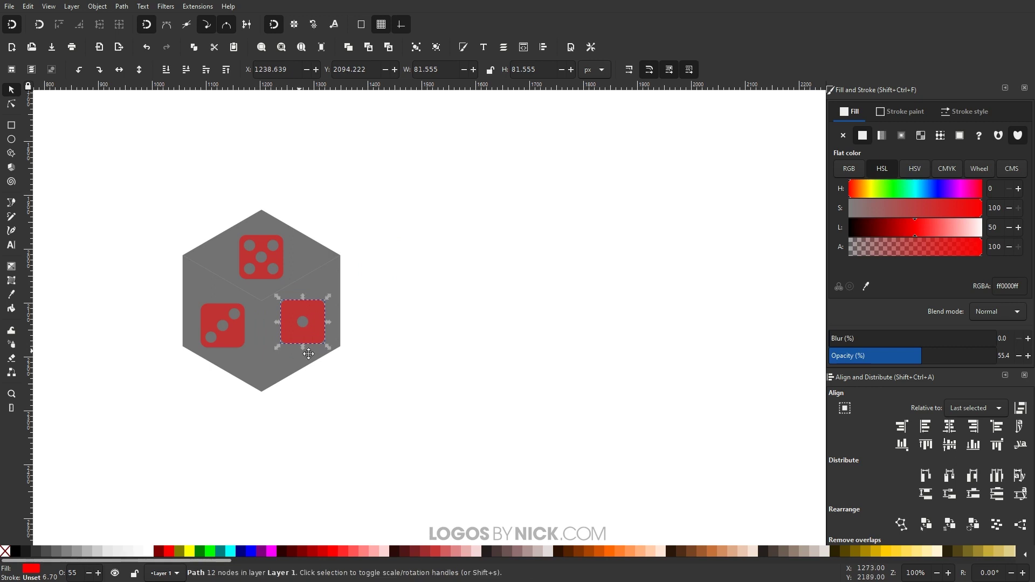
scroll(431, 389, "up", 2)
scroll(431, 388, "left", 6)
left_click(512, 433)
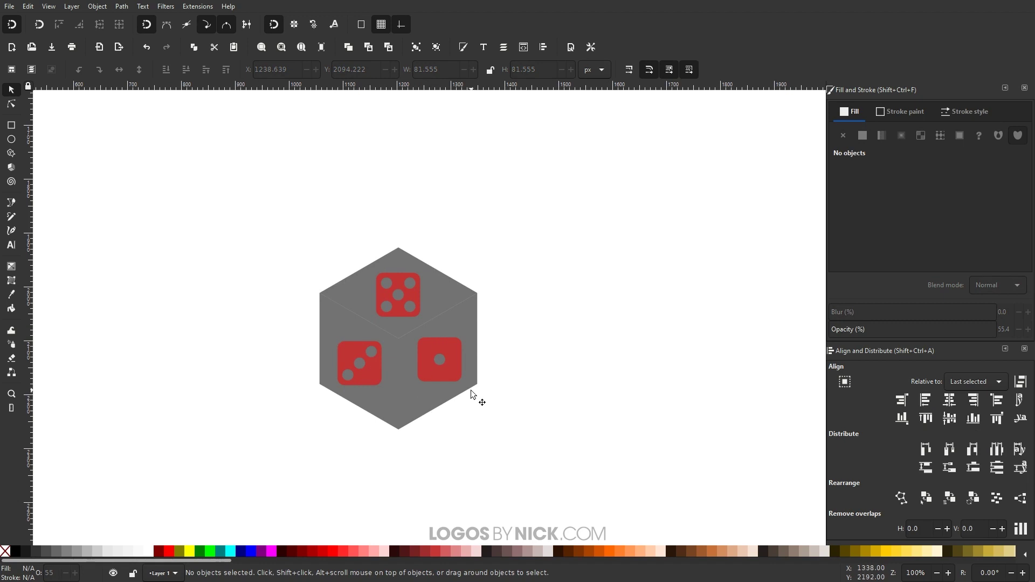
Apply the Perspective/Envelope path effect to the five-dot face on the cube's top
scroll(404, 366, "up", 2)
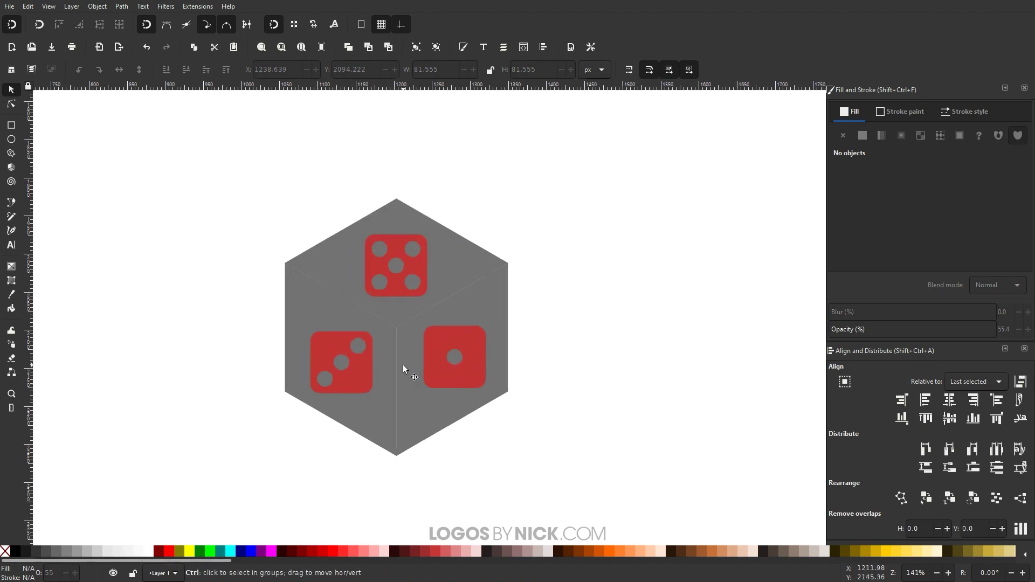
left_click(392, 252)
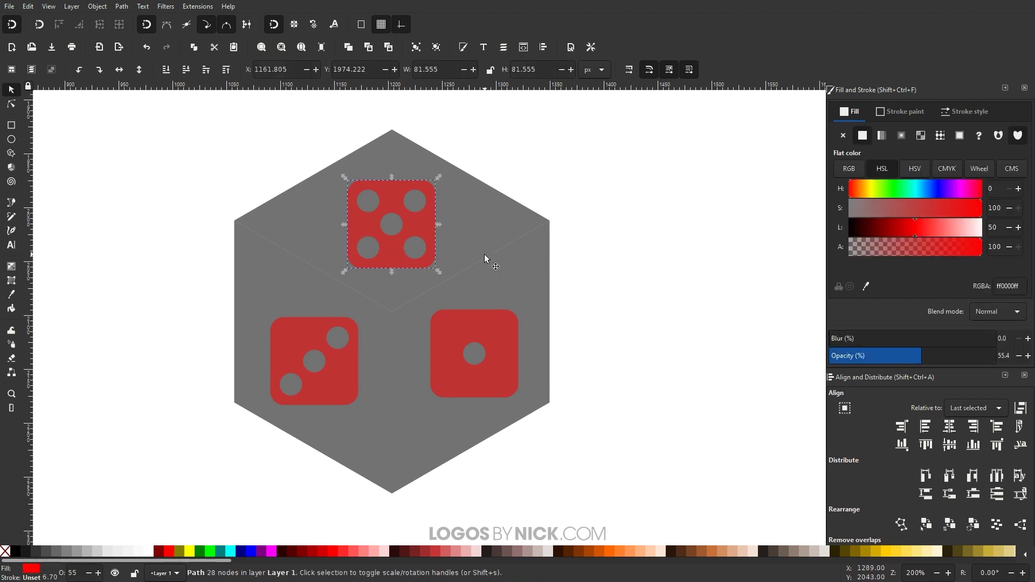
left_click(121, 7)
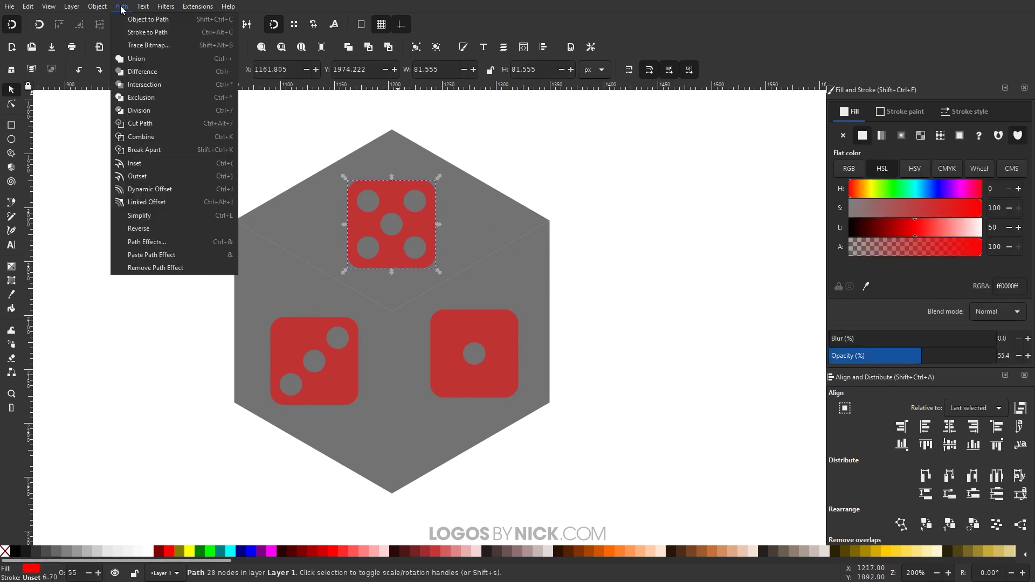
left_click(157, 242)
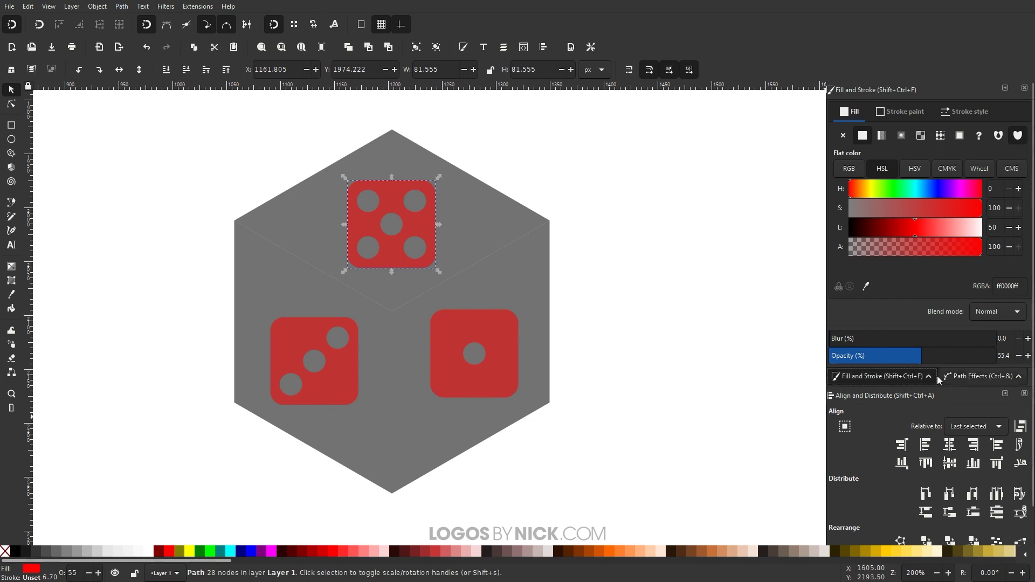
left_click(973, 376)
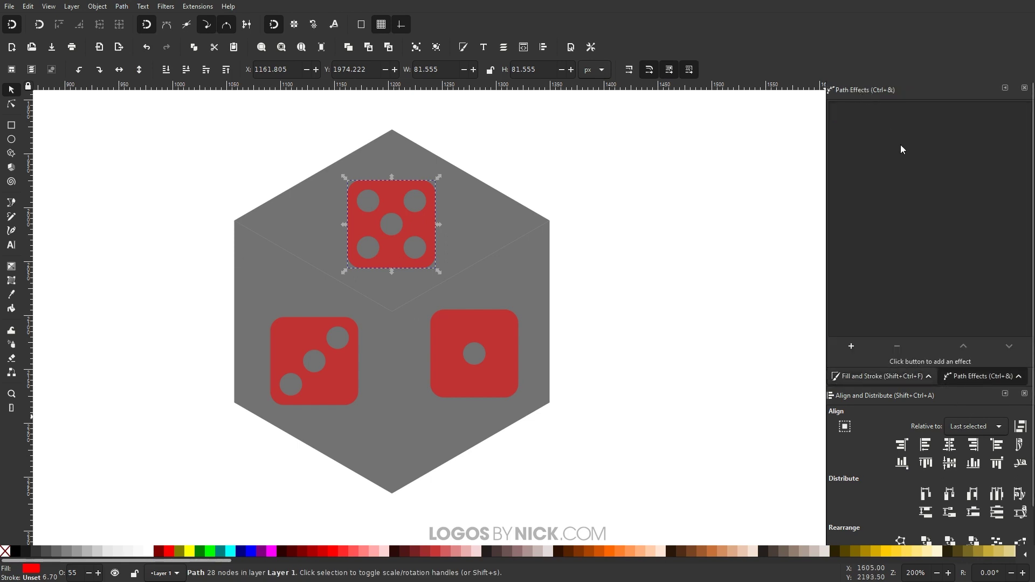
left_click(852, 347)
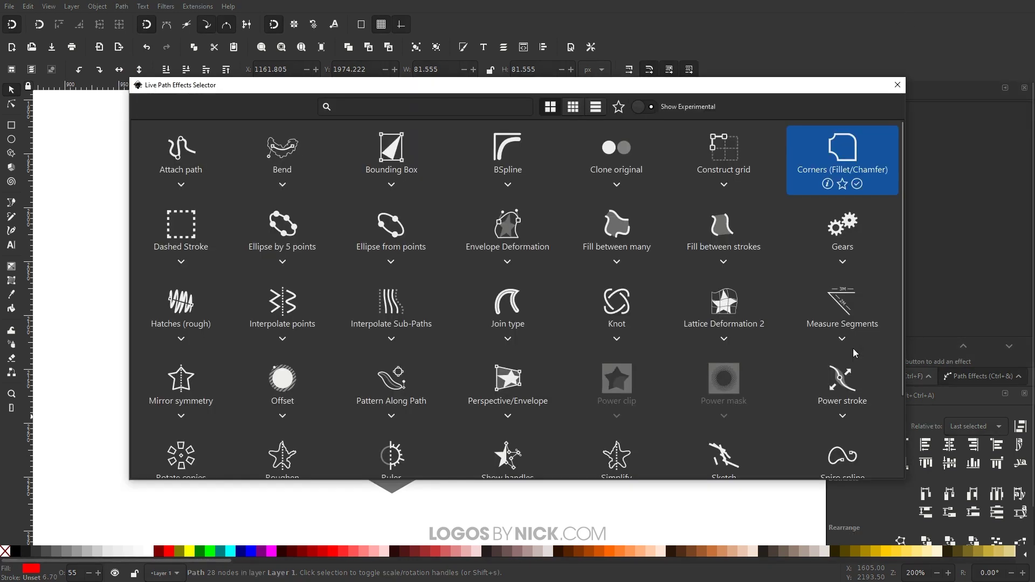
left_click_drag(447, 84, 472, 79)
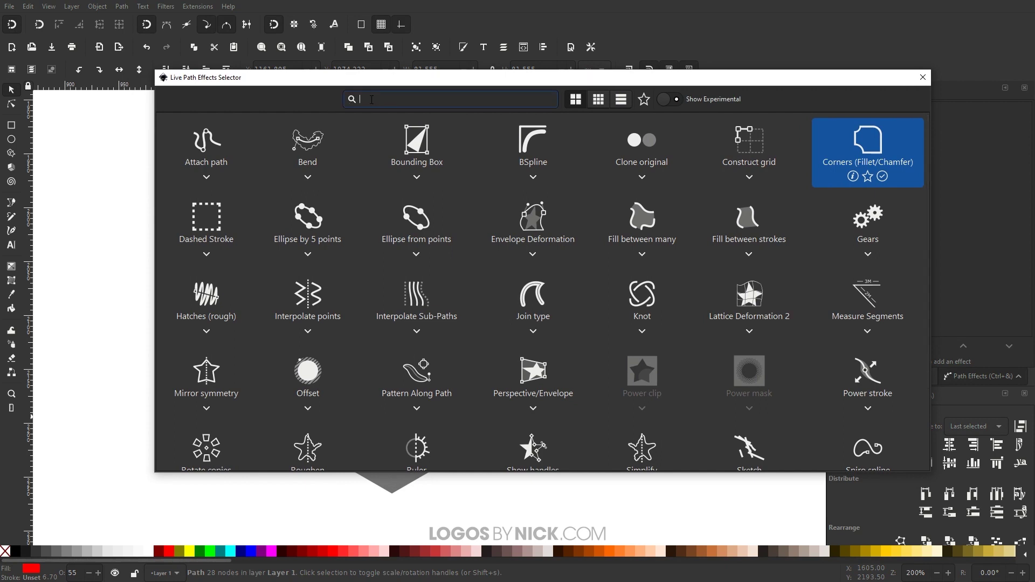
type("persd")
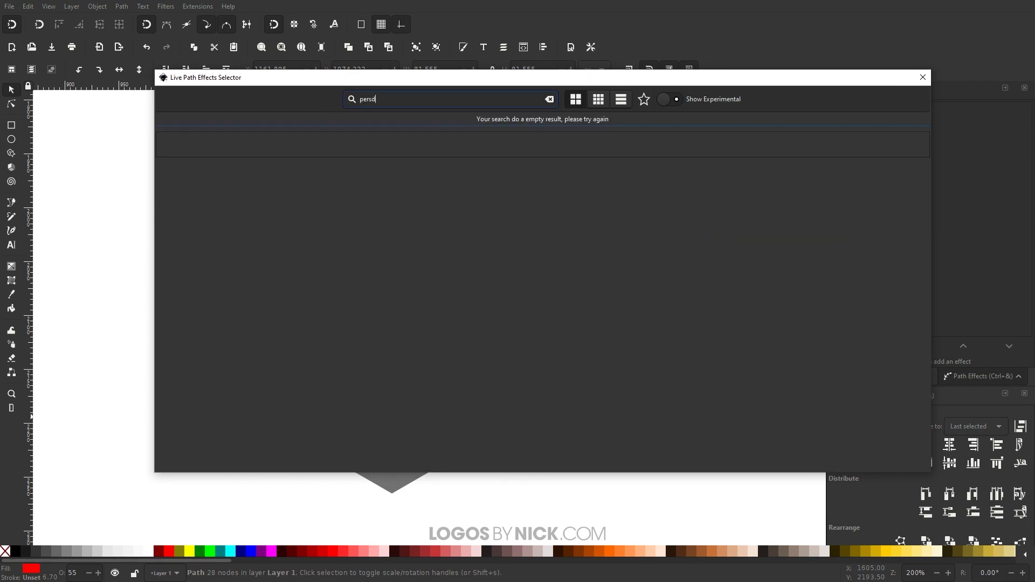
key("BackSpace")
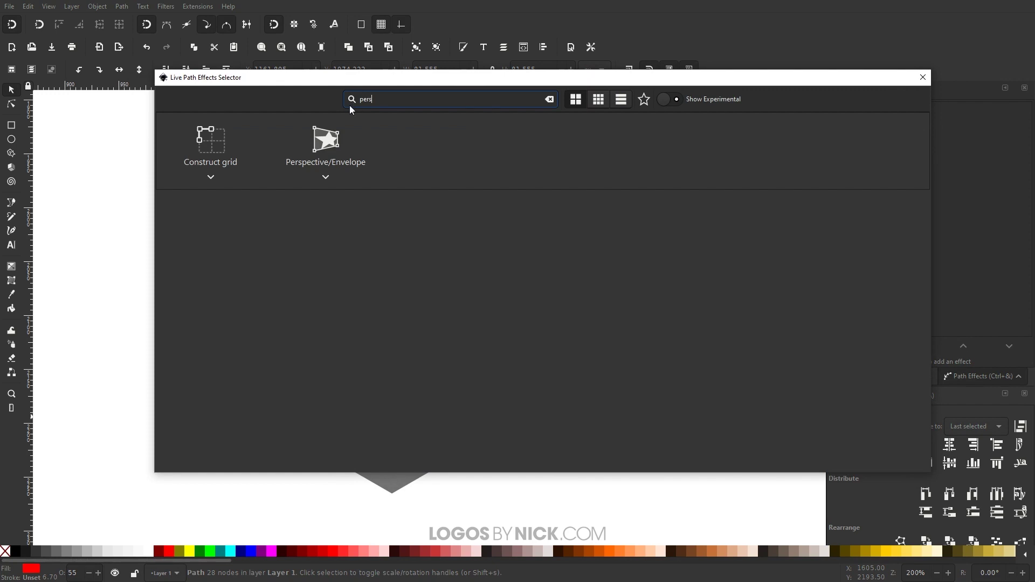
left_click(325, 141)
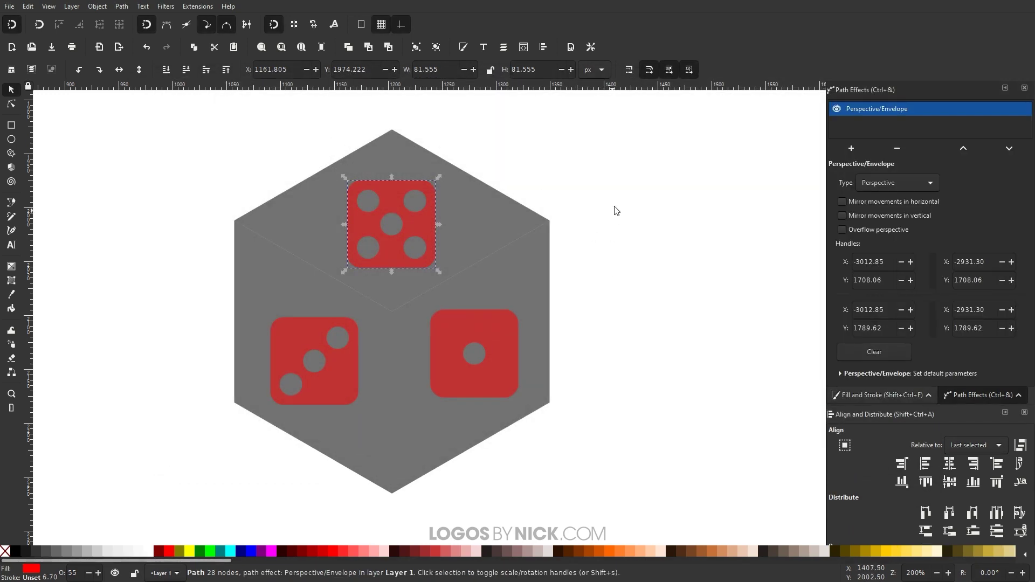
Snap the five-dot face's four perspective handles to the corners of the cube's top face and convert the result to a path
scroll(617, 215, "up", 1)
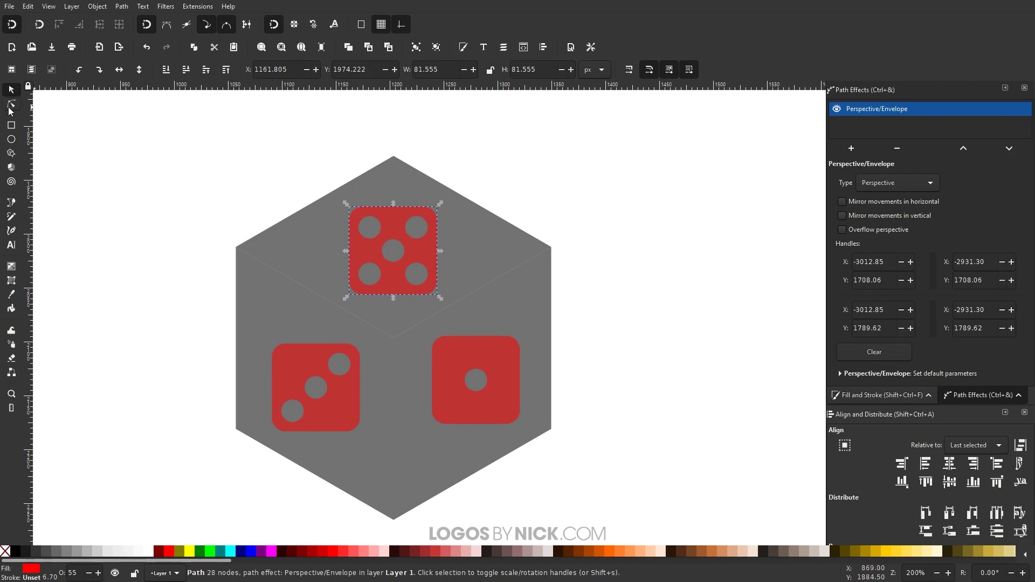
left_click(10, 106)
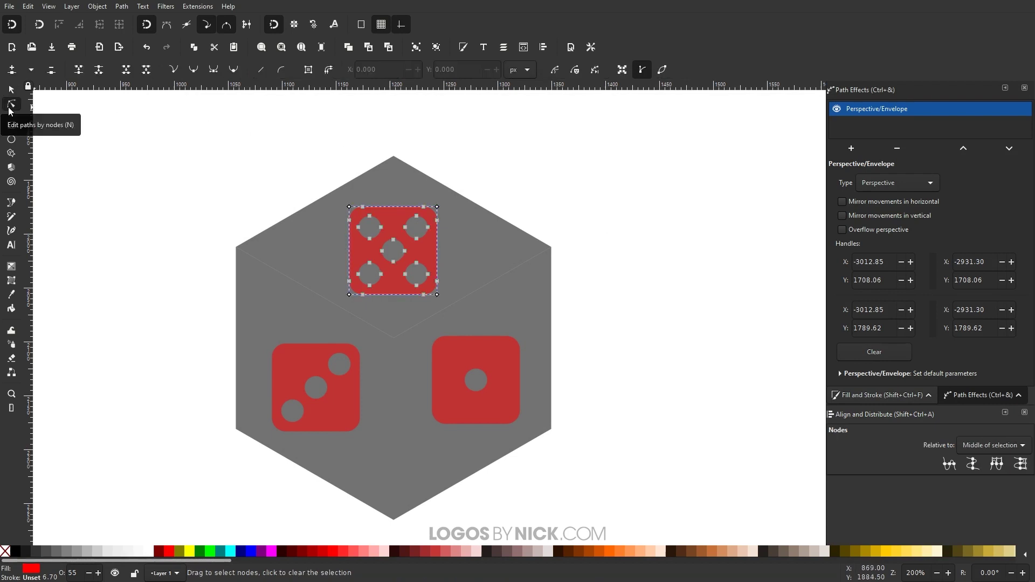
scroll(477, 261, "up", 3)
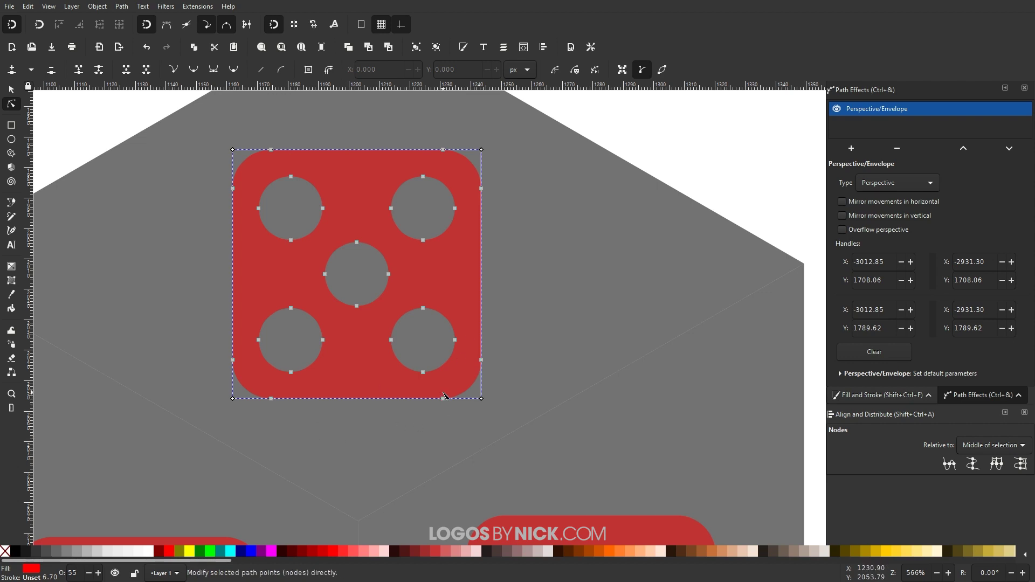
scroll(435, 394, "down", 2)
scroll(433, 356, "up", 1)
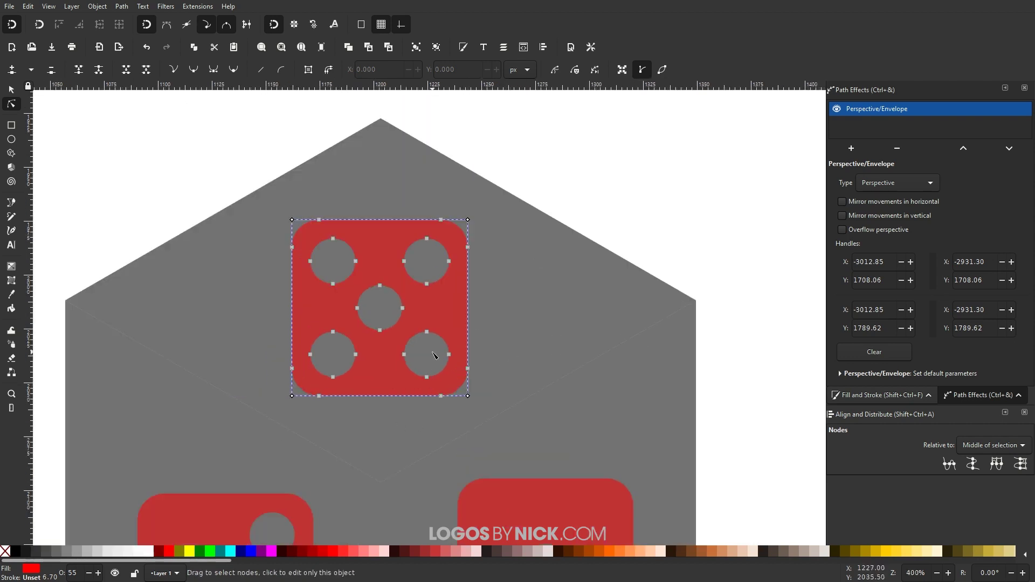
scroll(472, 354, "down", 2)
scroll(474, 356, "up", 1)
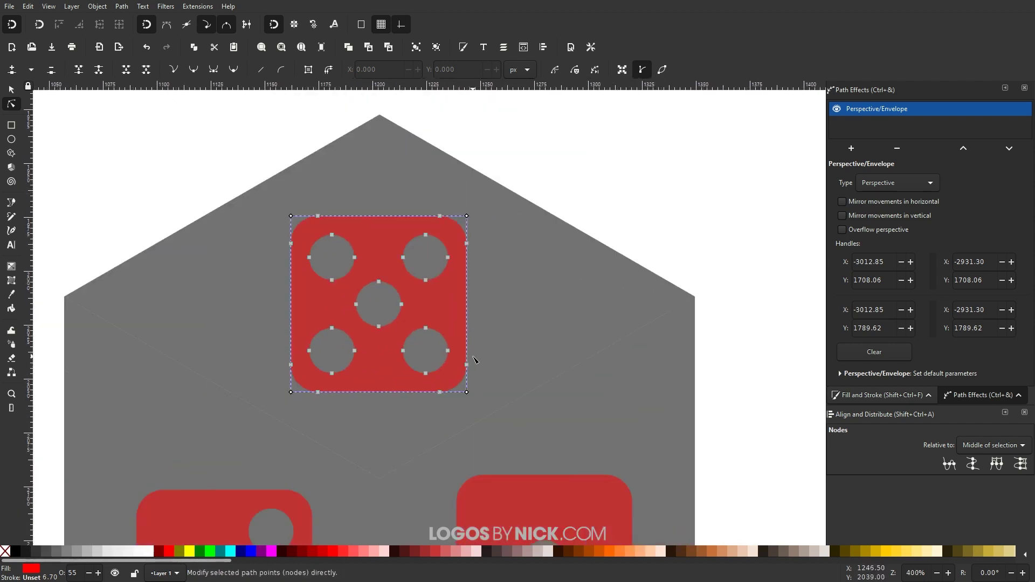
left_click_drag(498, 342, 469, 328)
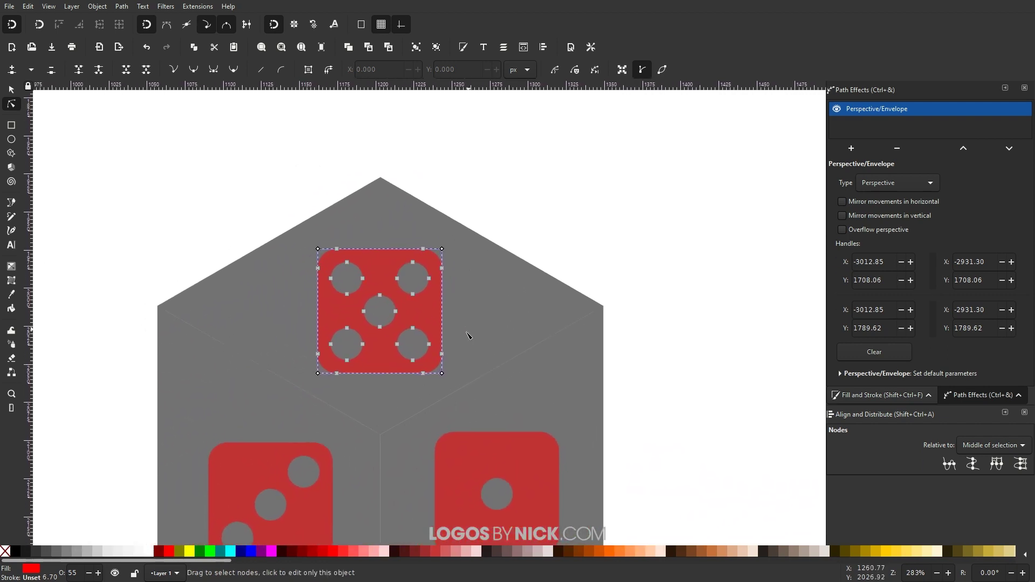
left_click_drag(319, 374, 383, 438)
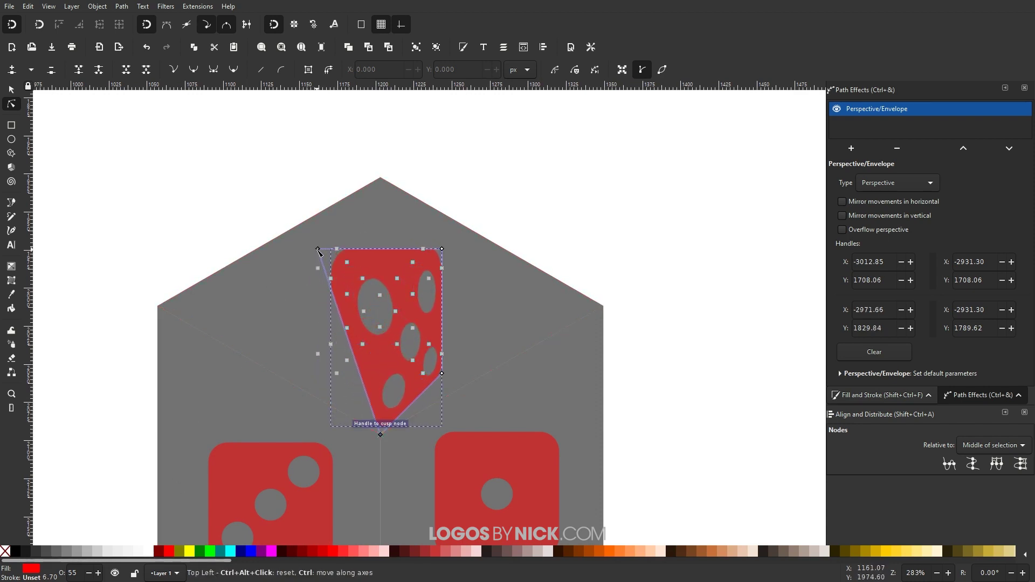
left_click_drag(318, 250, 157, 305)
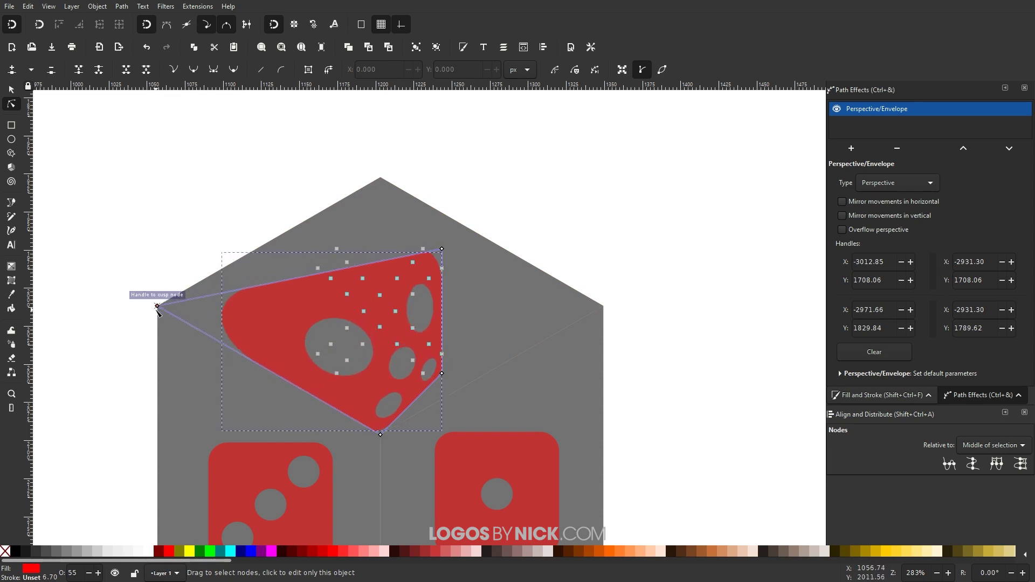
left_click_drag(442, 251, 381, 178)
left_click_drag(441, 373, 604, 306)
scroll(284, 289, "down", 1, "ctrl")
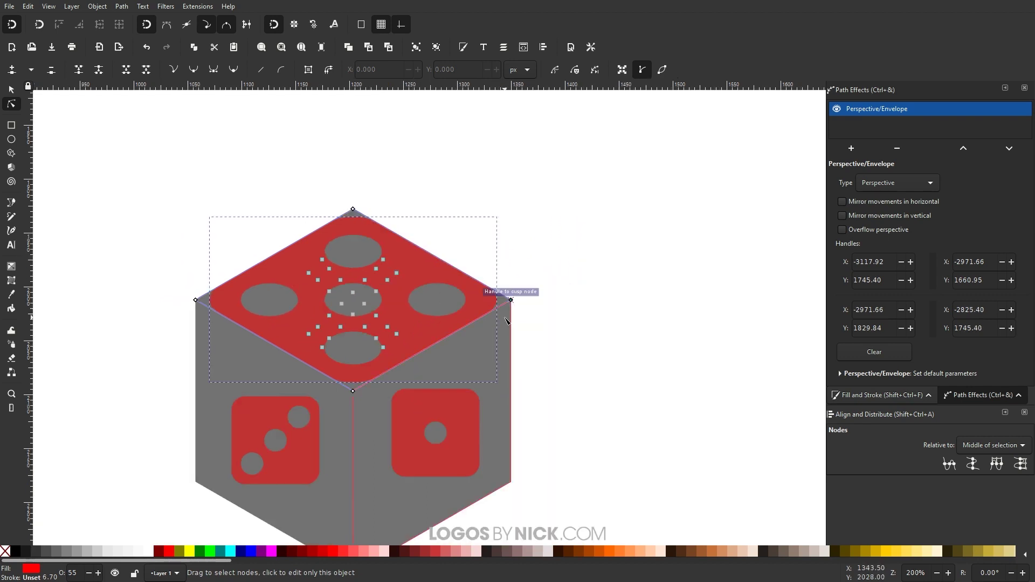
left_click(120, 7)
left_click(146, 20)
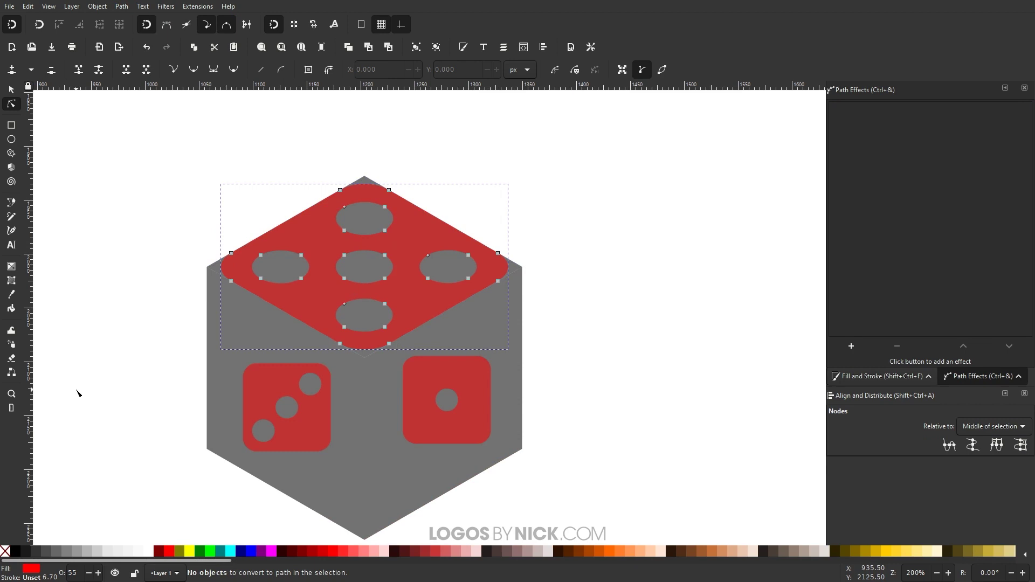
Apply the Perspective/Envelope path effect to the three-dot face
scroll(323, 372, "down", 2)
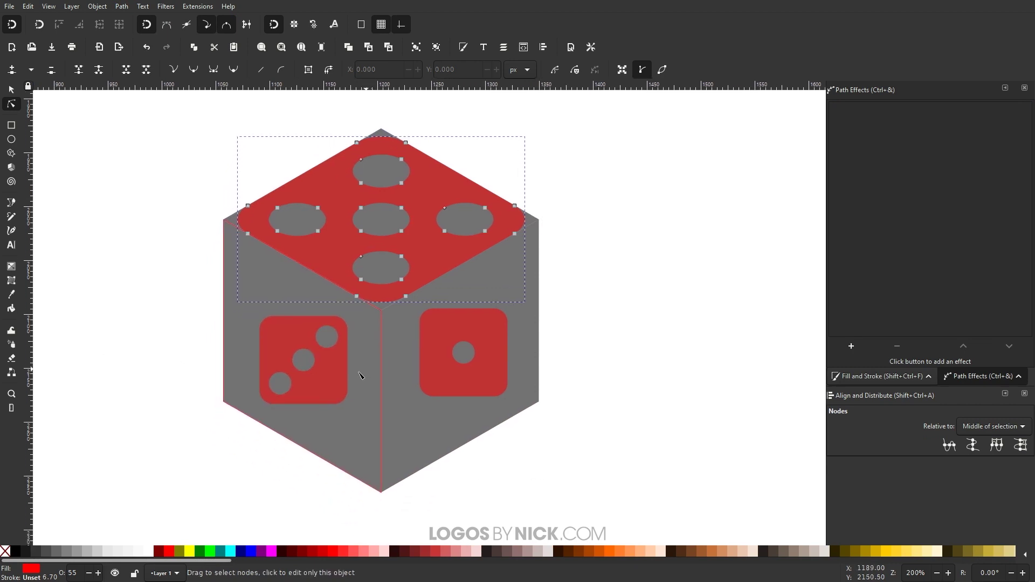
left_click(286, 335)
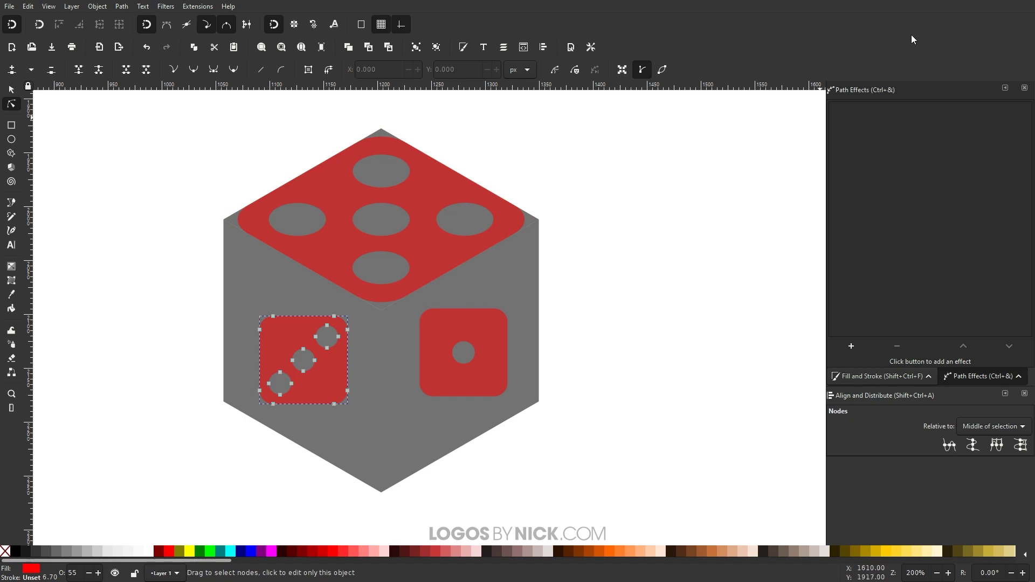
left_click(857, 347)
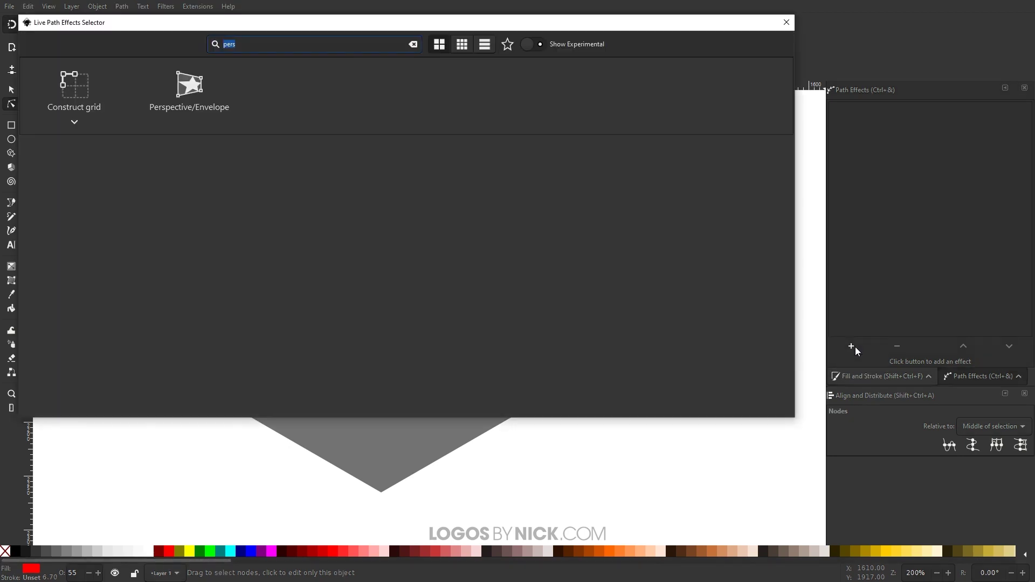
left_click(190, 93)
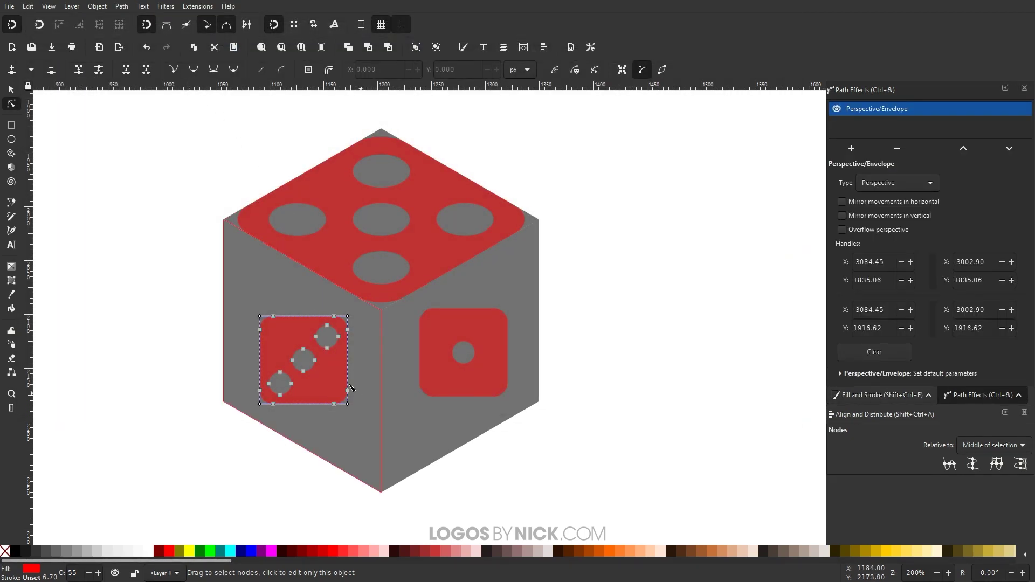
Snap the three-dot face's perspective handles to the corners of the cube's left face and convert the result to a path
left_click_drag(260, 316, 223, 219)
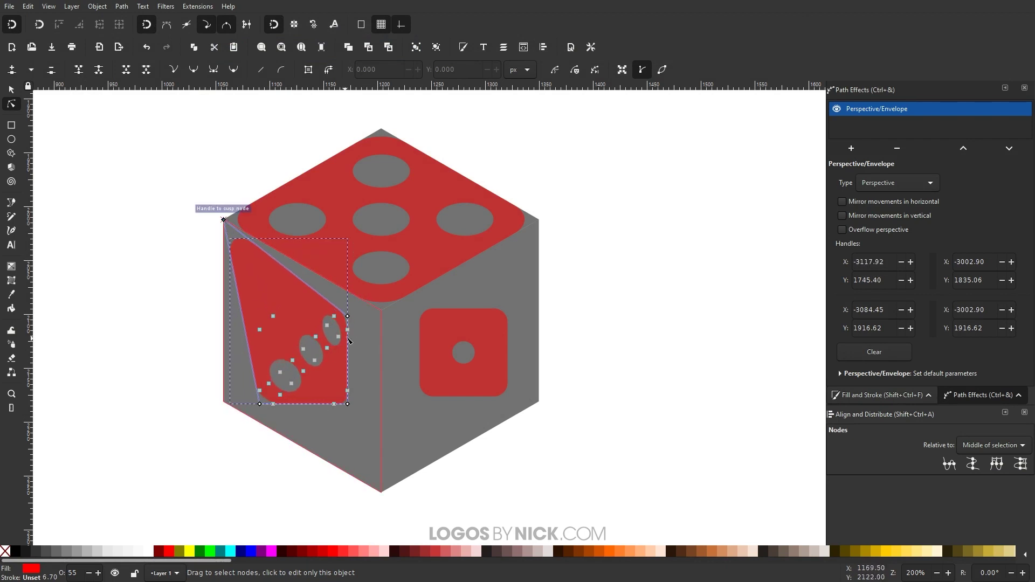
left_click_drag(348, 317, 388, 312)
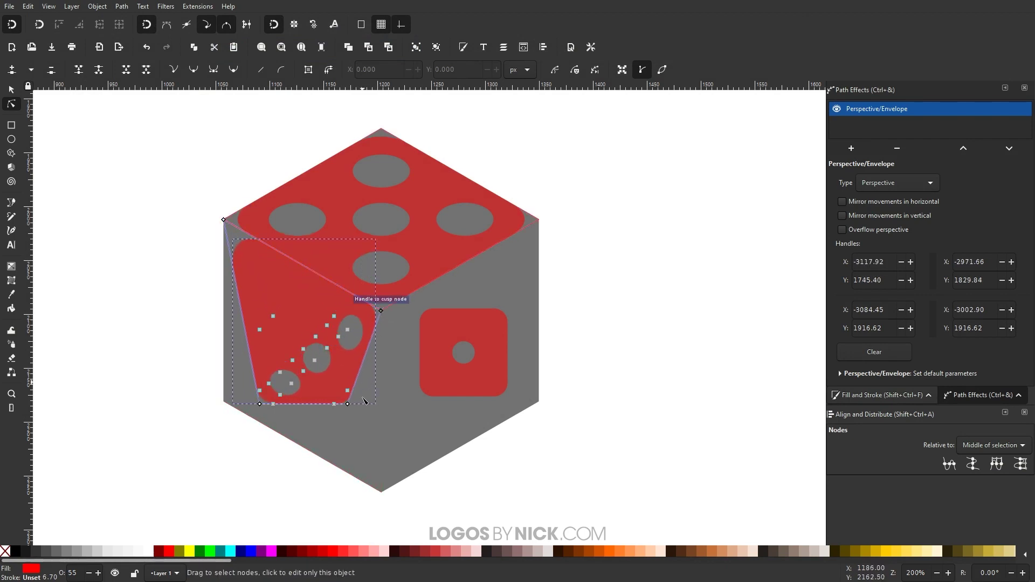
left_click_drag(347, 404, 381, 493)
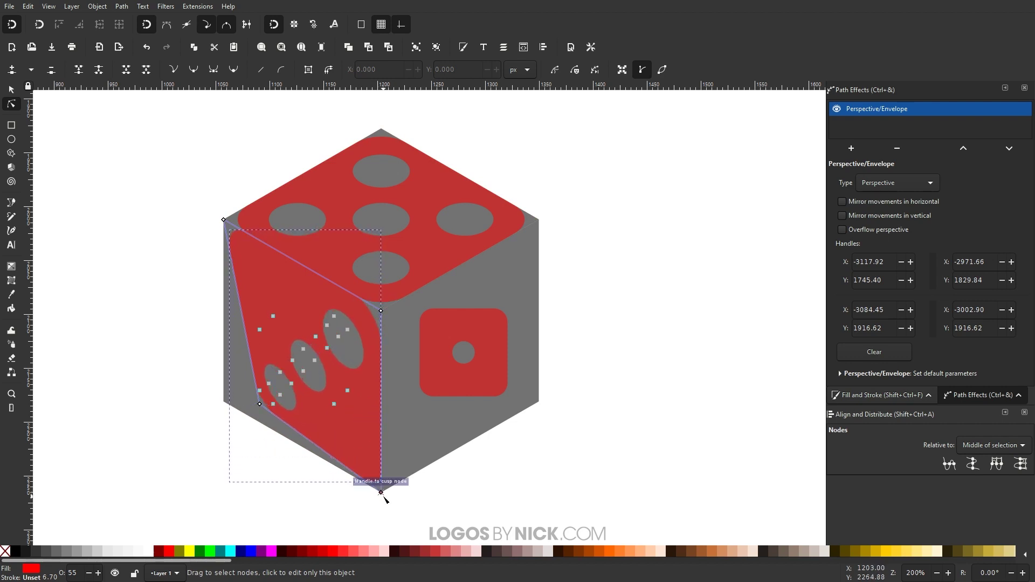
left_click_drag(262, 407, 224, 401)
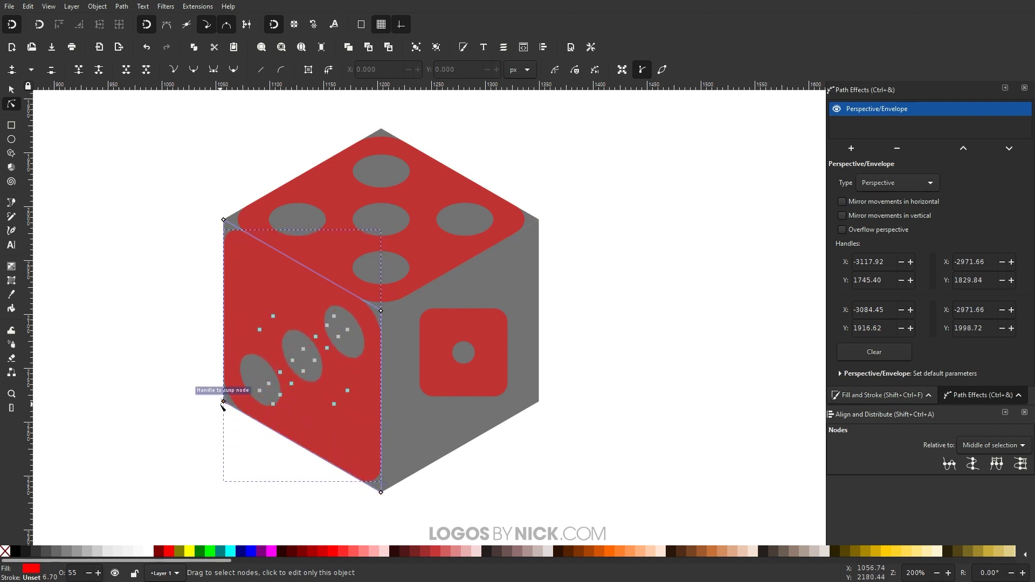
left_click(122, 6)
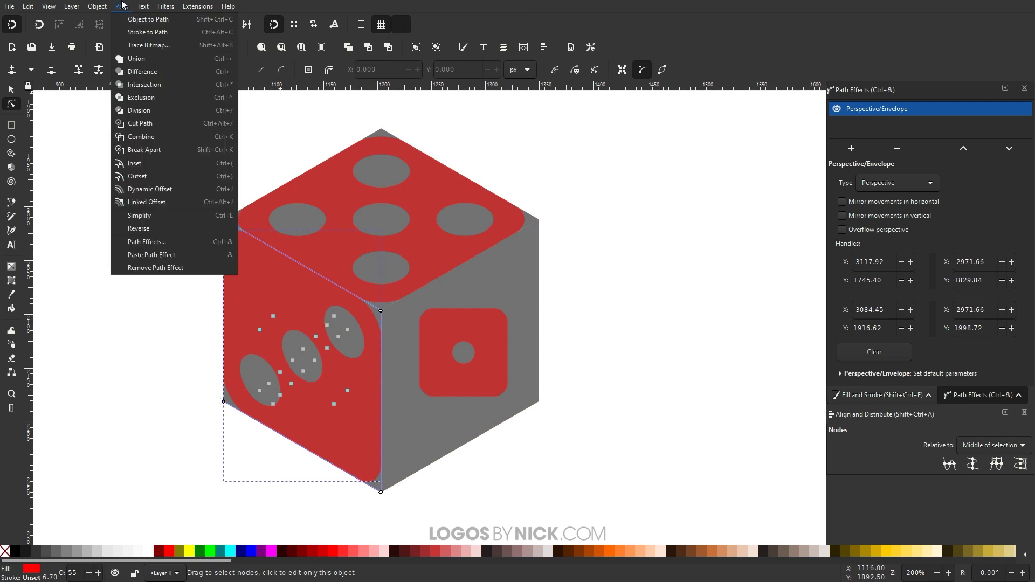
left_click(140, 20)
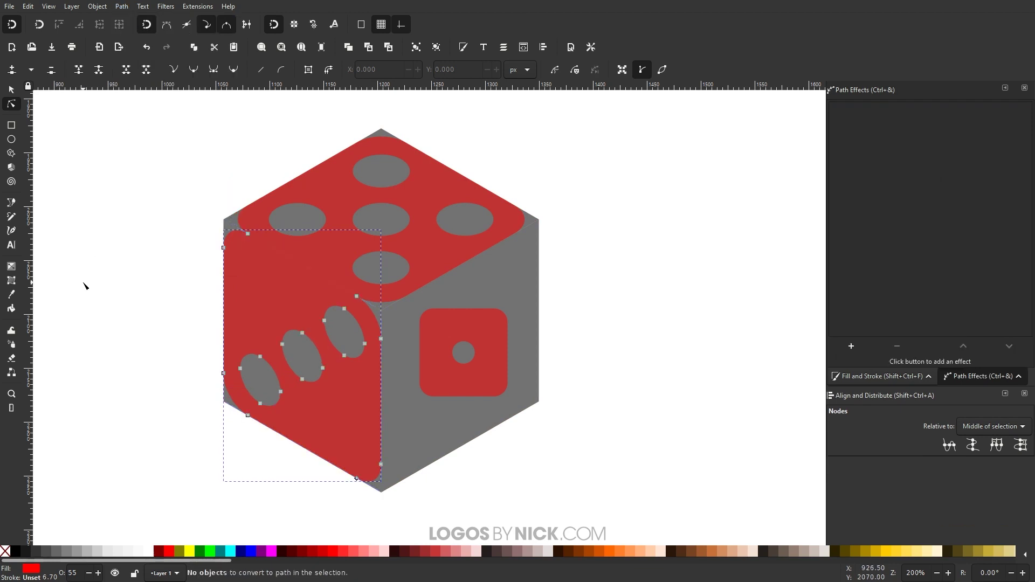
Apply the Perspective/Envelope path effect to the one-dot face
left_click(487, 331)
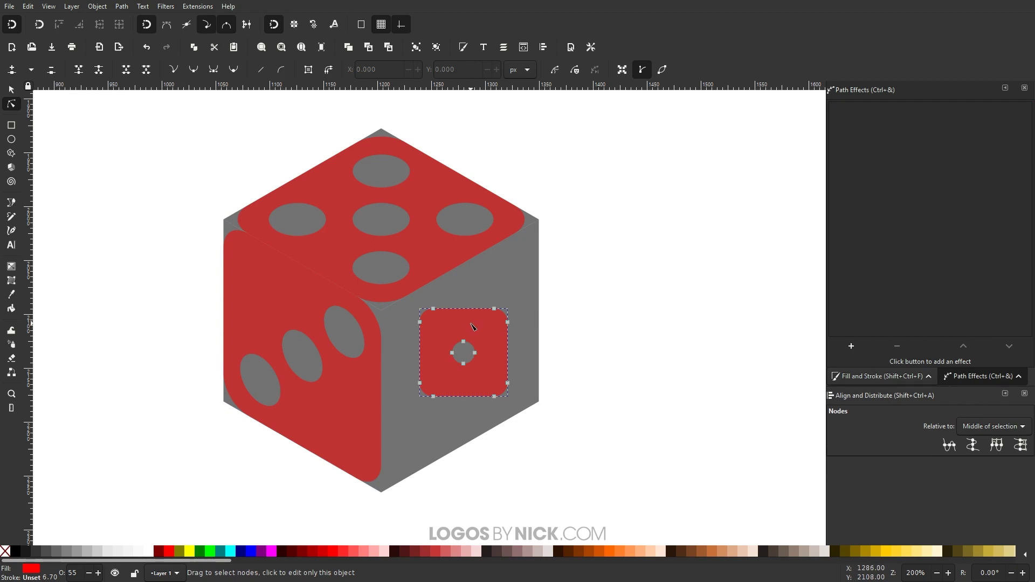
left_click(851, 347)
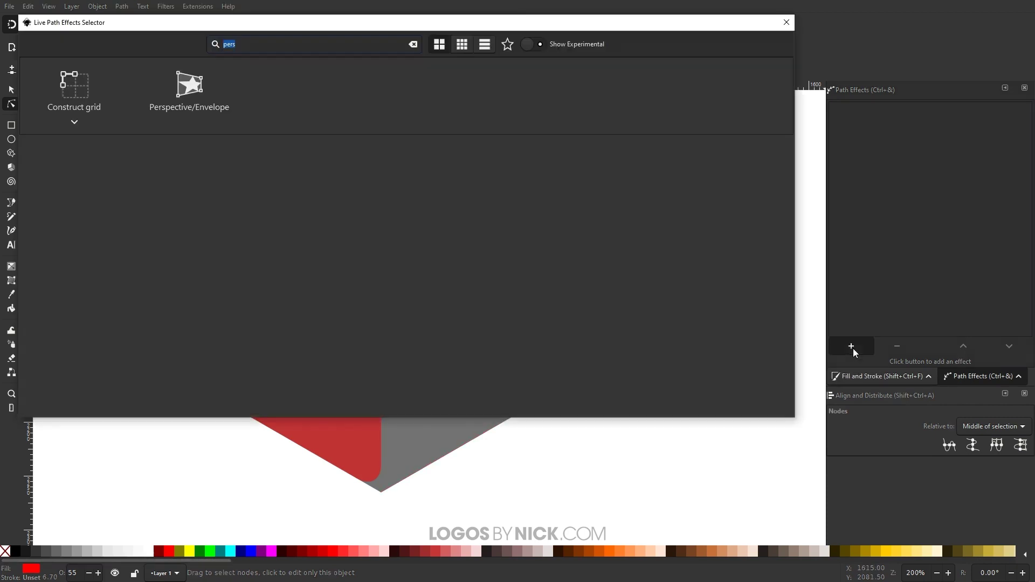
left_click(192, 92)
Snap the one-dot face's perspective handles to the corners of the cube's right face and convert the result to a path
left_click_drag(420, 396, 381, 493)
left_click_drag(419, 309, 381, 311)
left_click_drag(507, 309, 539, 219)
left_click_drag(507, 396, 540, 402)
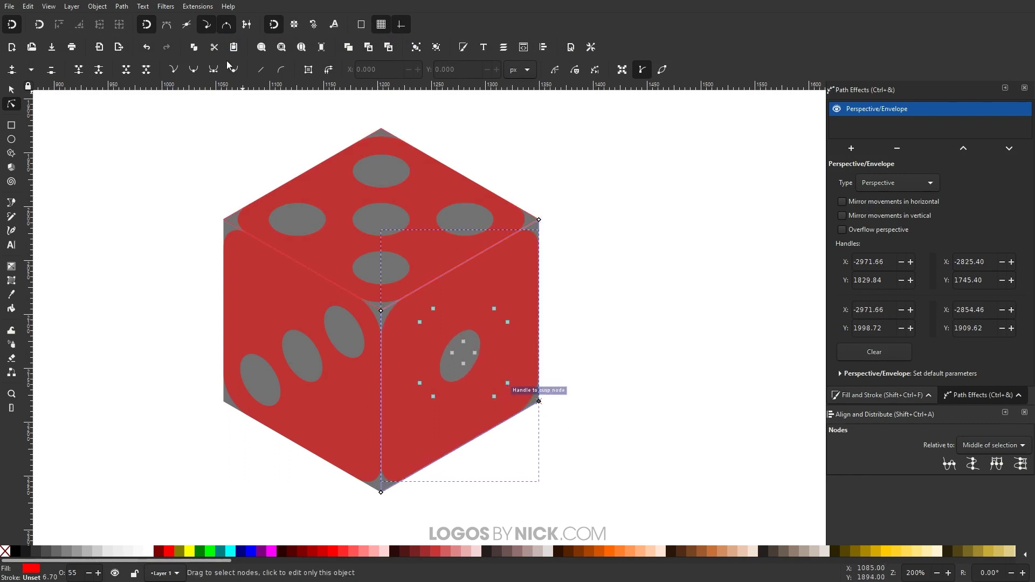
left_click(123, 6)
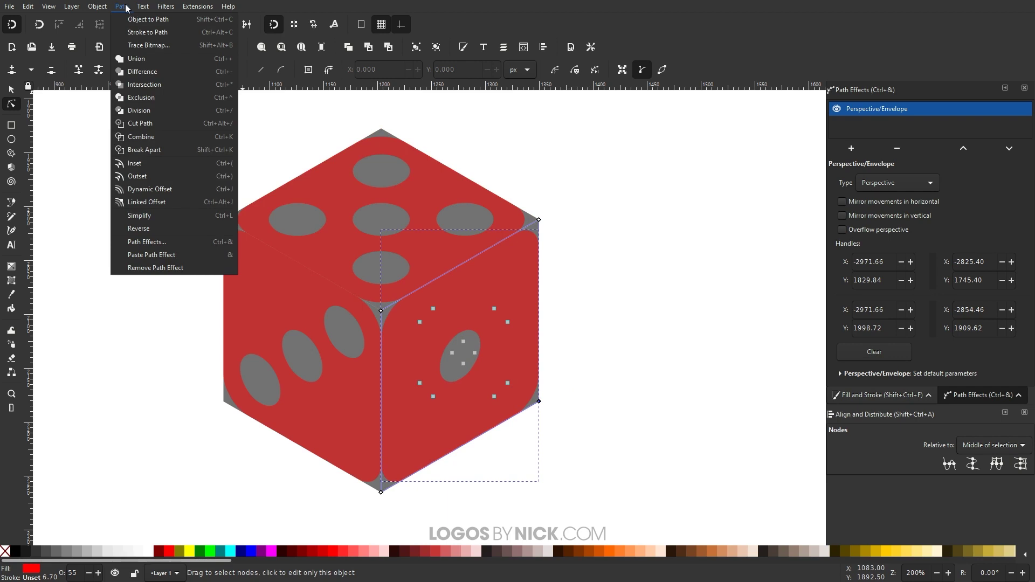
left_click(141, 20)
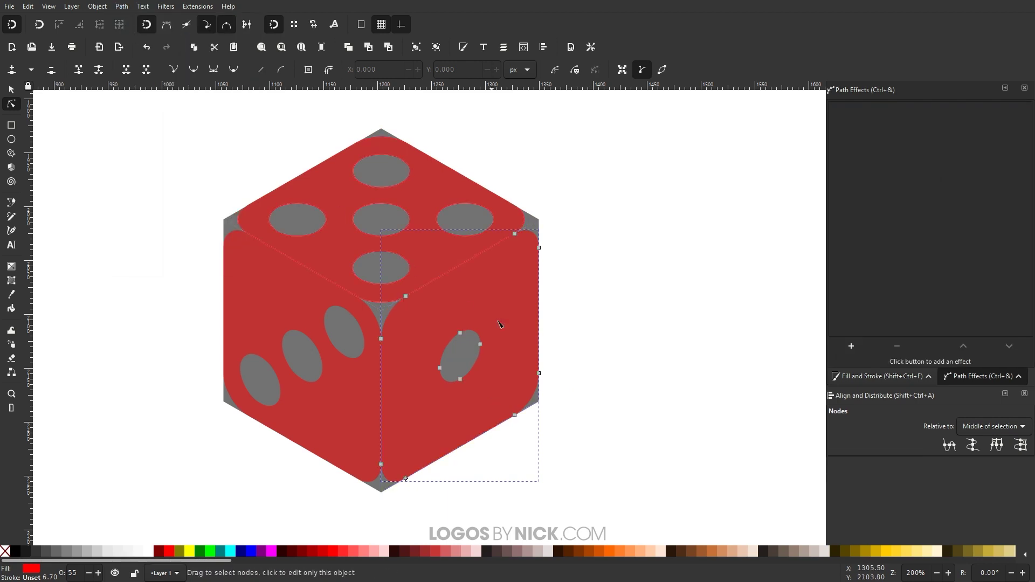
Select the three red dotted faces together and move them off the grey cube into the empty space beside it
left_click_drag(491, 342, 448, 401)
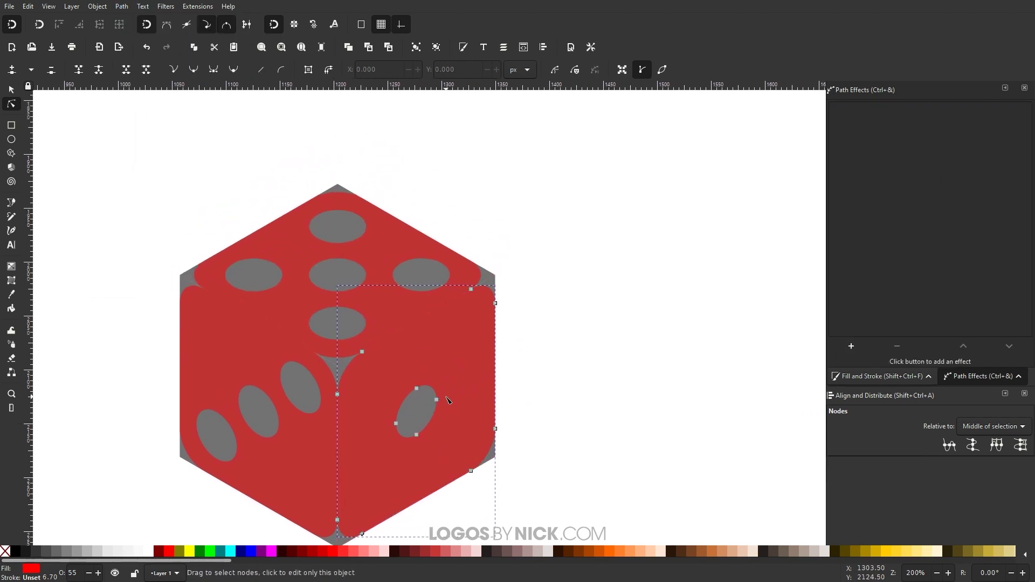
scroll(447, 401, "down", 2)
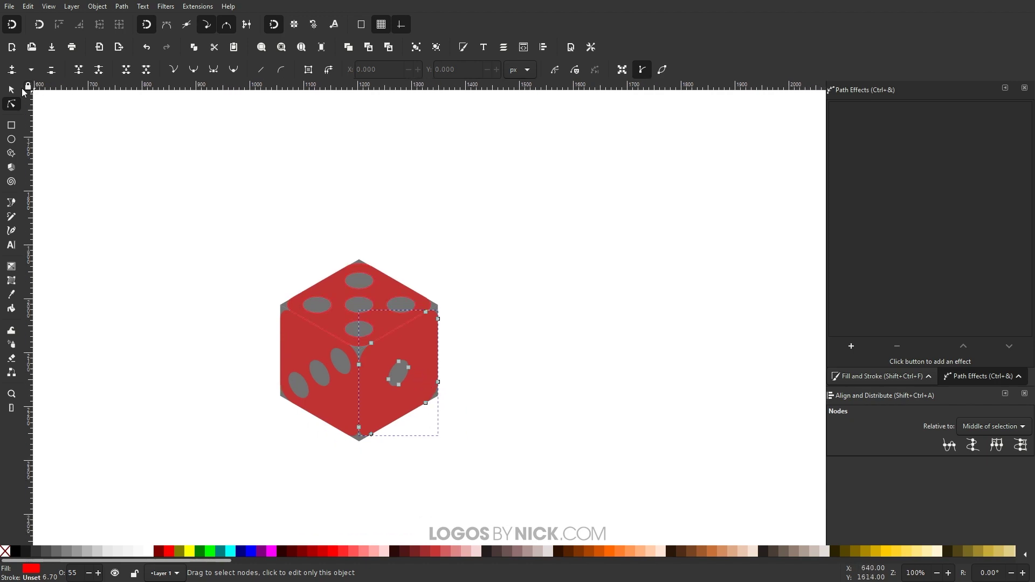
left_click(11, 89)
left_click(522, 354)
scroll(380, 412, "up", 1)
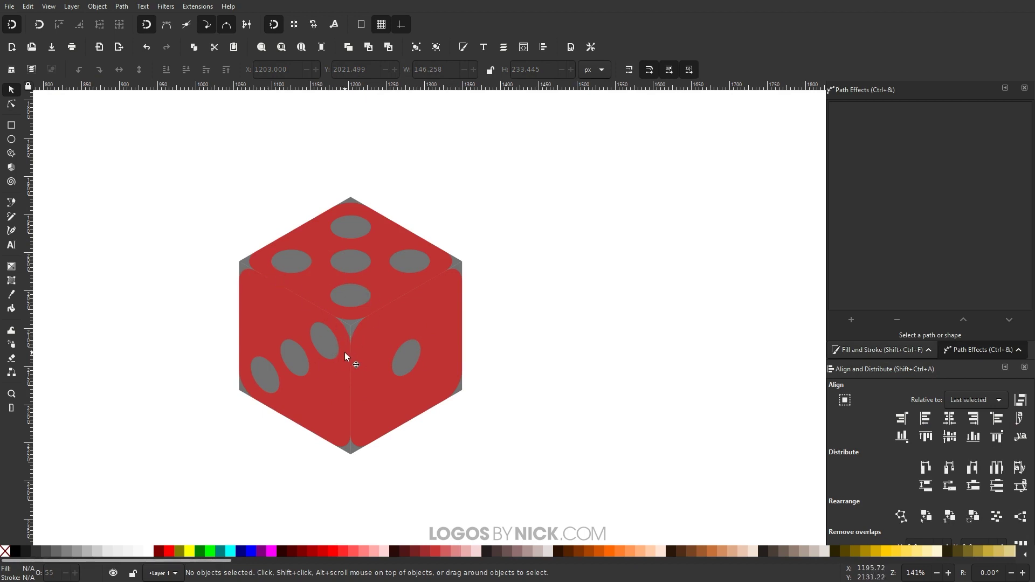
left_click(425, 326)
left_click(380, 241, "shift")
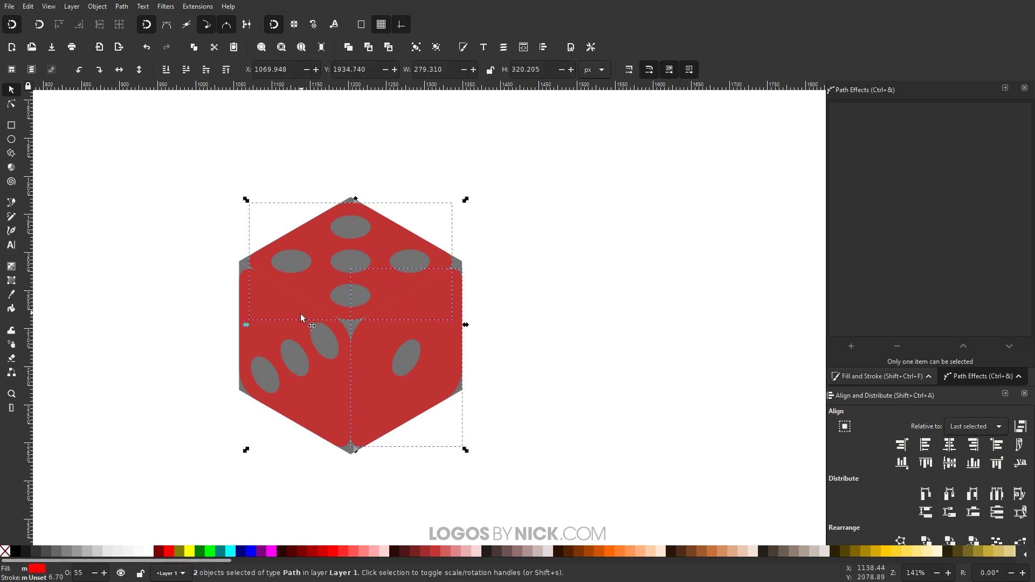
left_click_drag(377, 363, 662, 357)
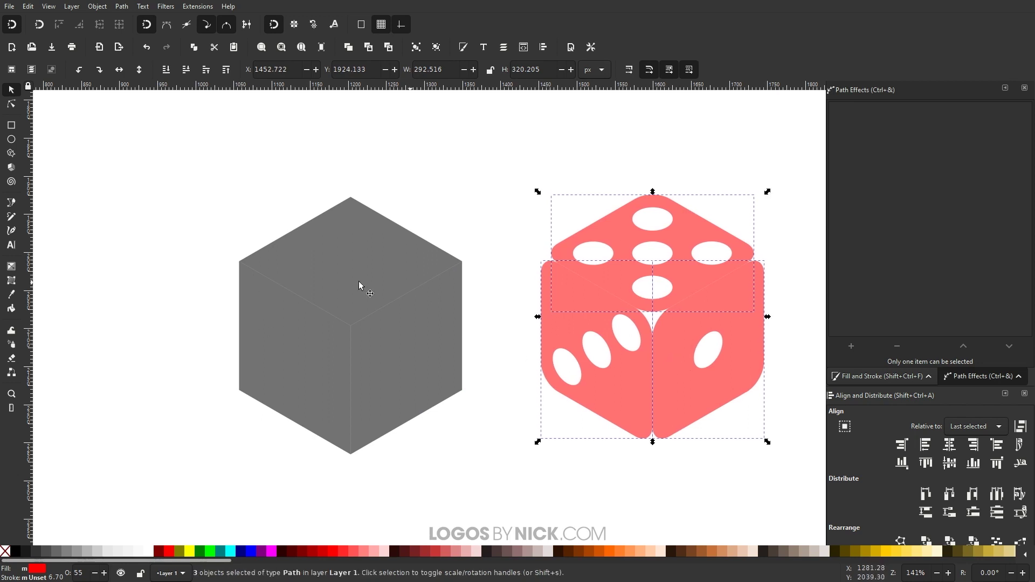
Scale the three dotted faces to 95% width with proportions locked, and return the units to px
scroll(448, 369, "right", 1)
scroll(448, 370, "right", 4)
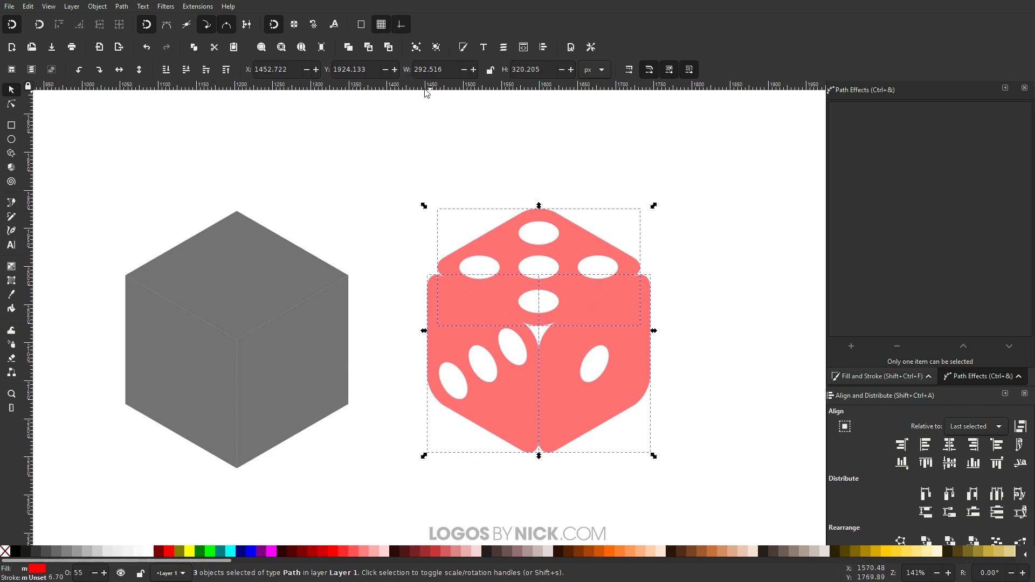
left_click(490, 73)
left_click(598, 73)
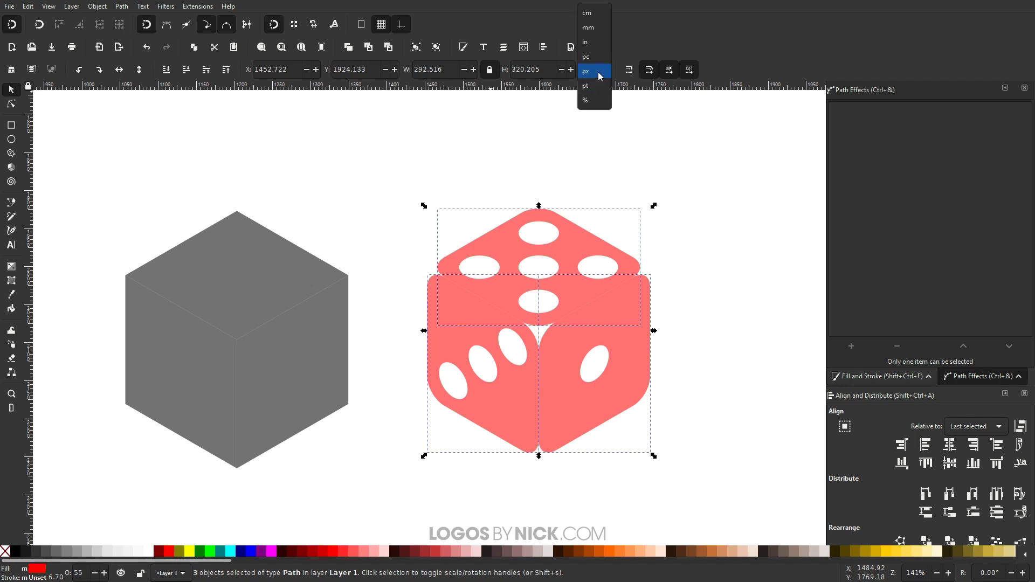
left_click(593, 102)
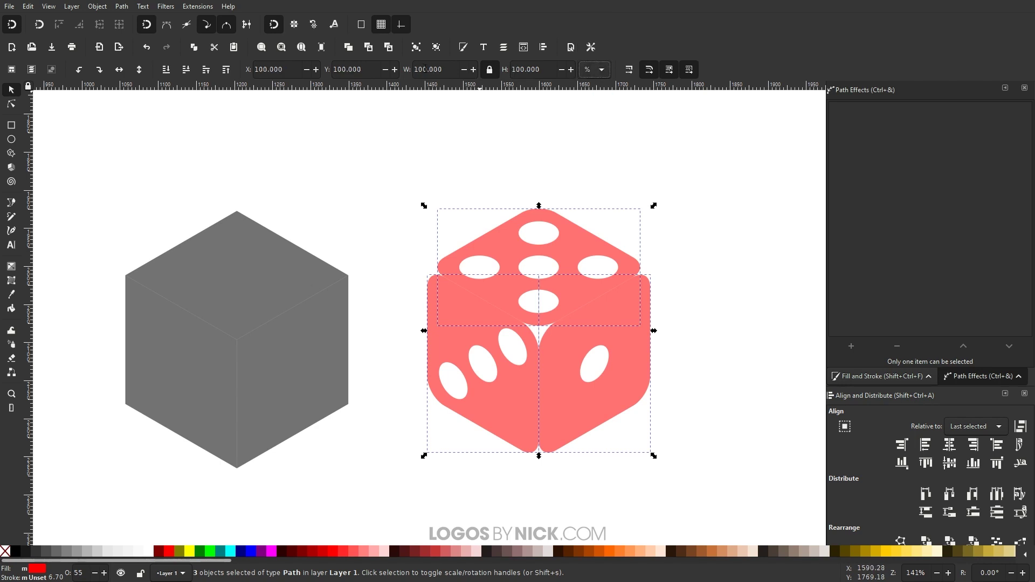
double_click(430, 69)
type("95")
key("Return")
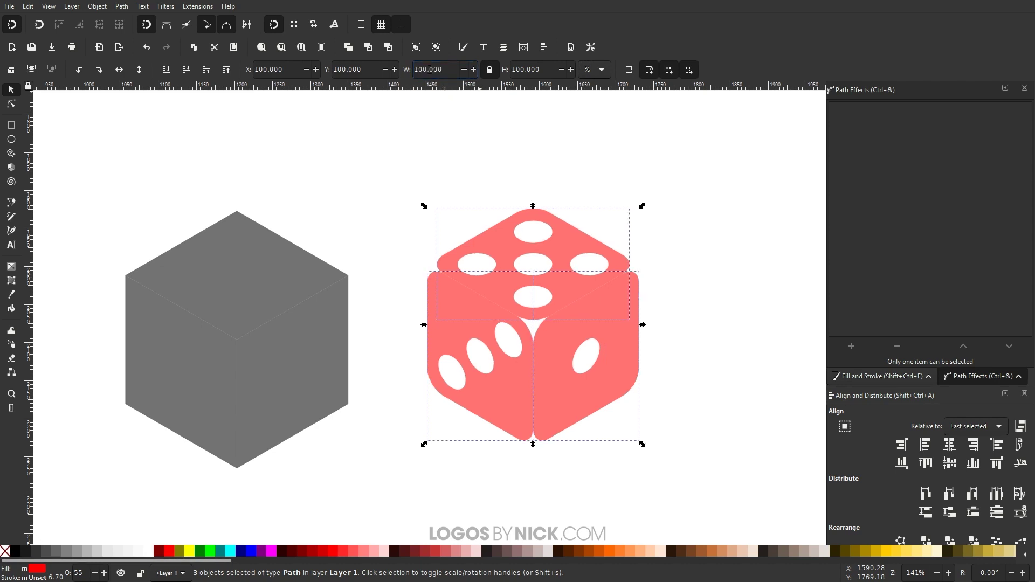
left_click(598, 70)
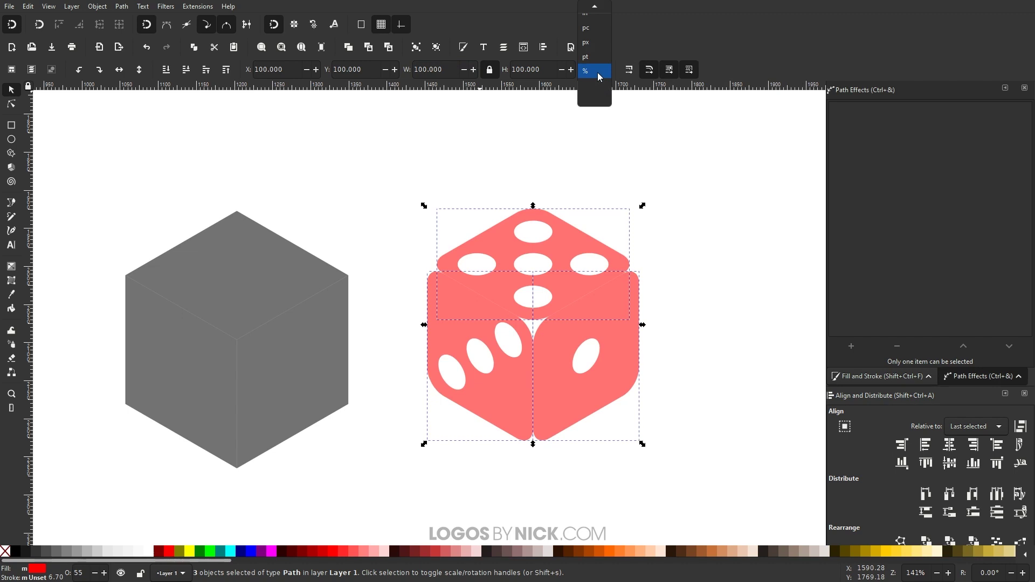
left_click(593, 42)
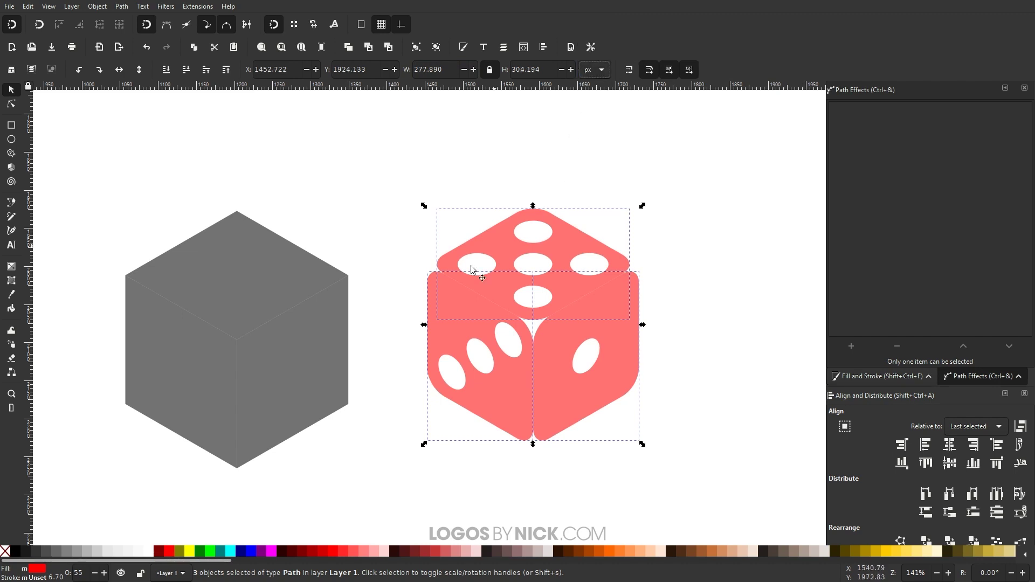
Separate the three-dot face and centre it horizontally and vertically on the cube's left grey face
scroll(436, 356, "left", 3)
scroll(436, 356, "down", 1)
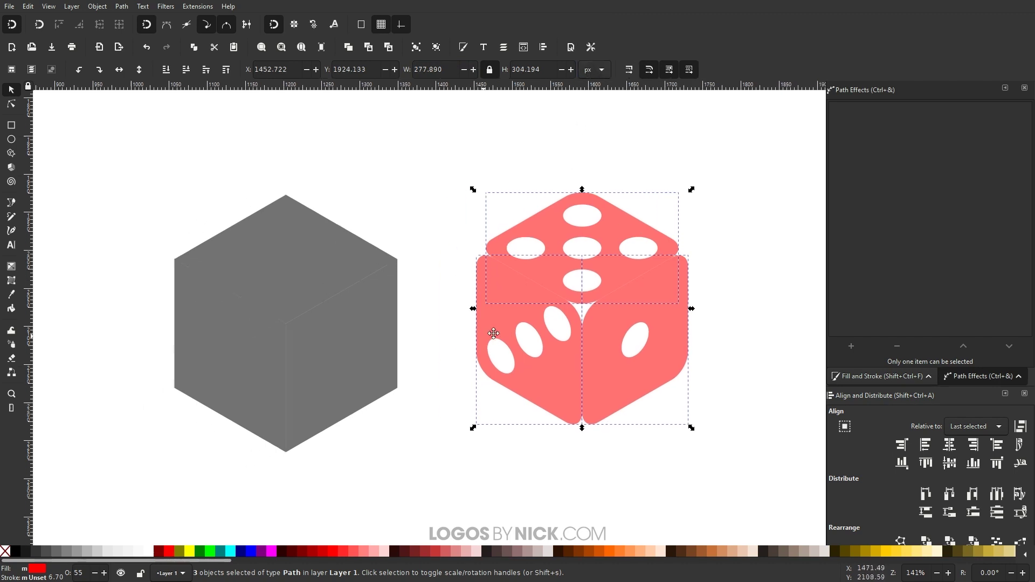
left_click(503, 200)
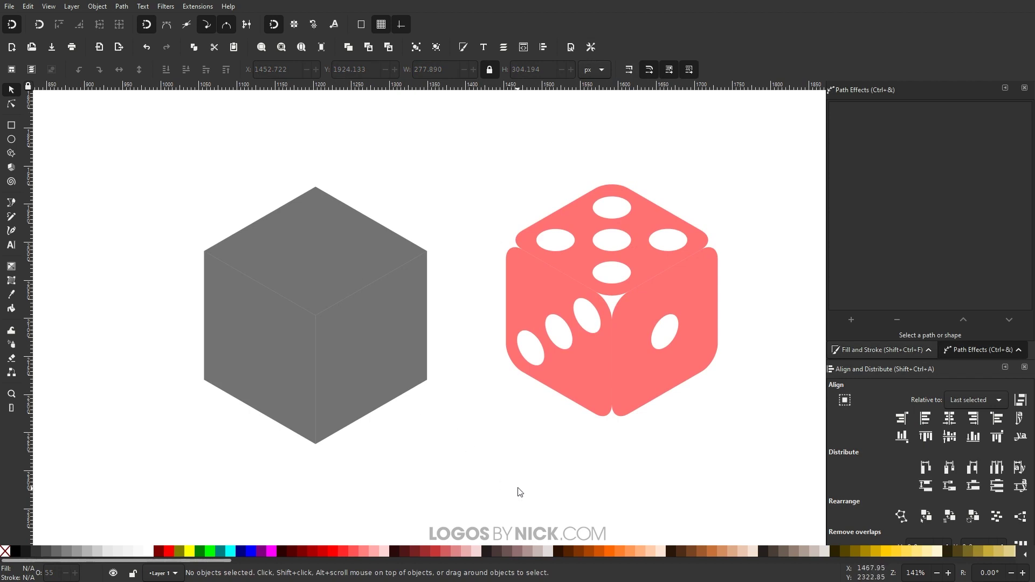
left_click_drag(544, 294, 491, 341)
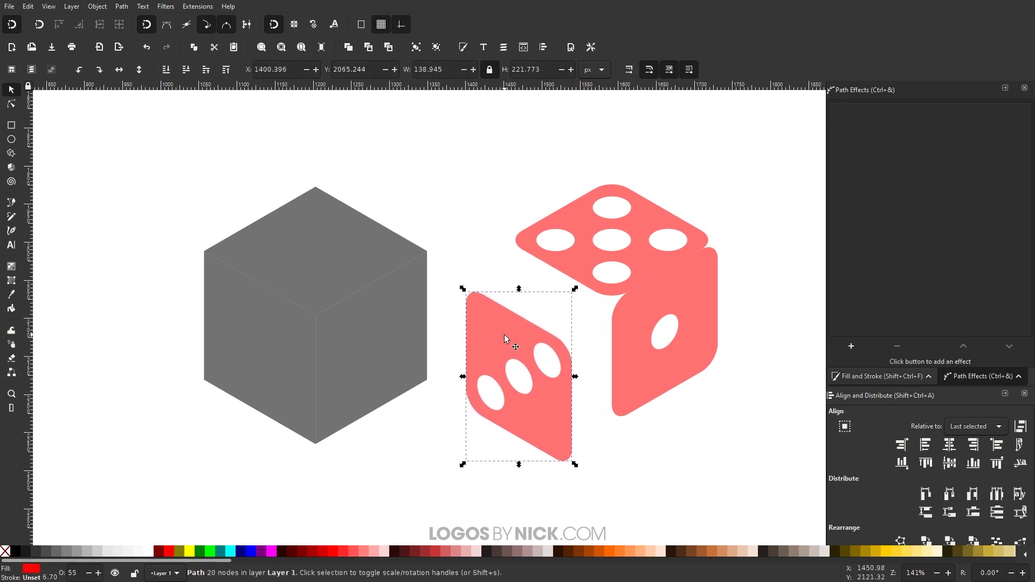
key("shift")
left_click(264, 327, "shift")
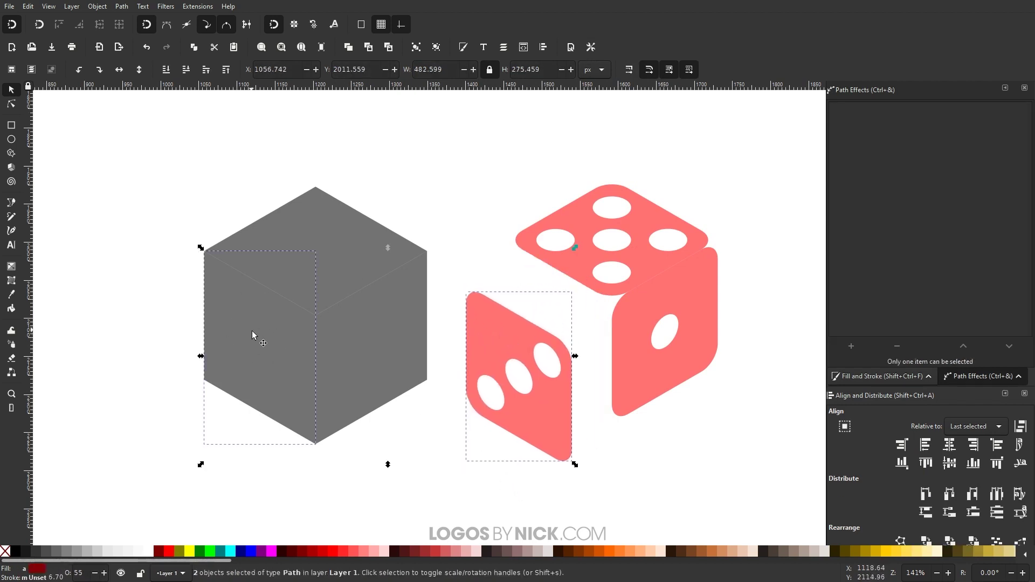
left_click(950, 446)
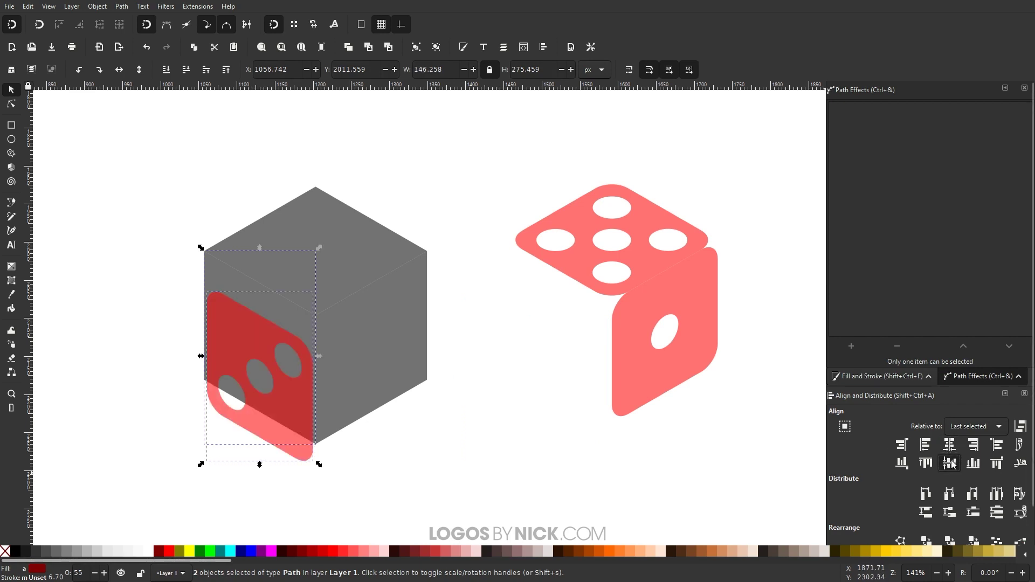
left_click(950, 463)
Separate the one-dot face and centre it horizontally and vertically on the cube's right grey face
left_click(628, 330)
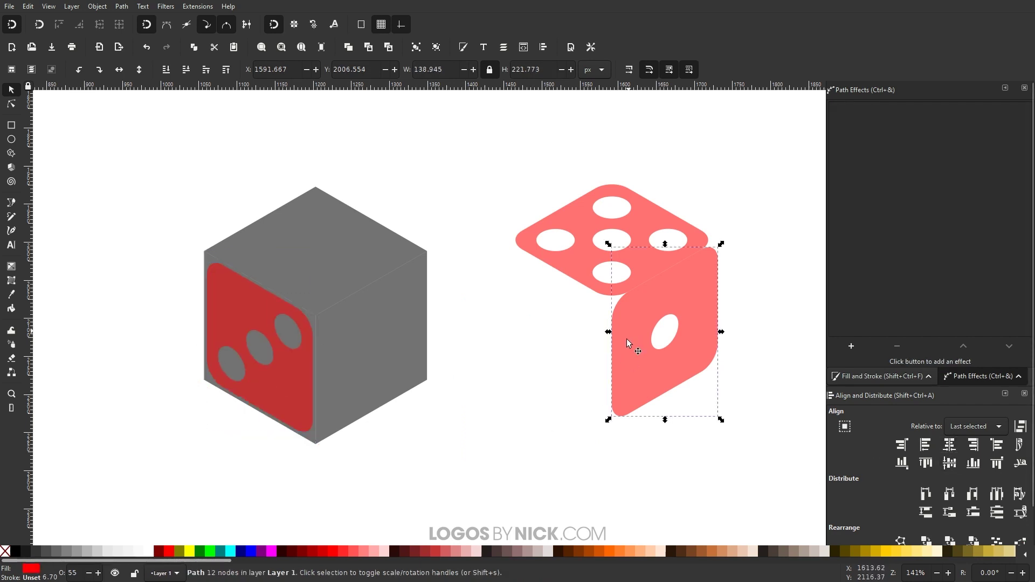
left_click_drag(626, 339, 555, 359)
left_click(376, 330, "shift")
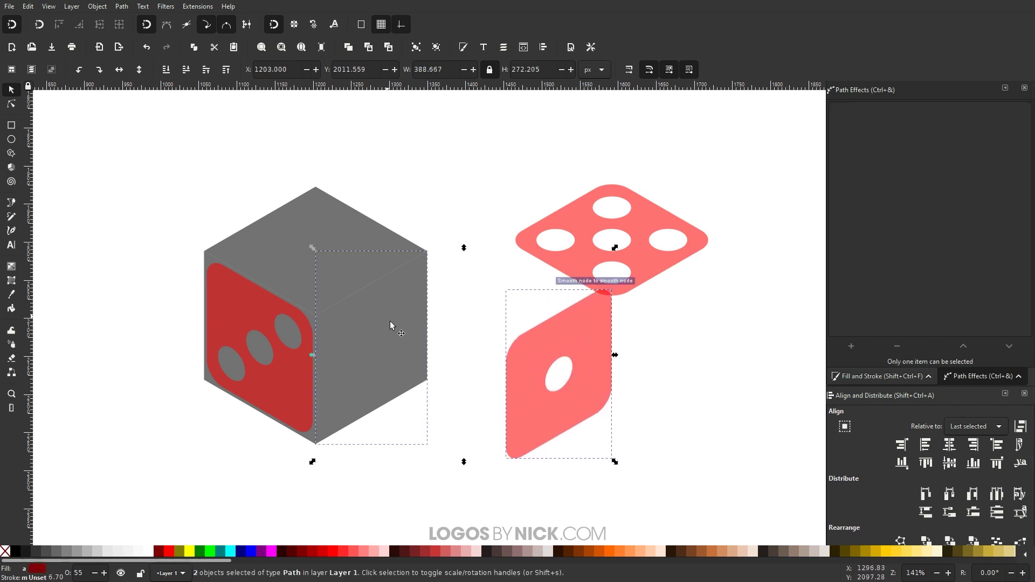
left_click(949, 446)
left_click(949, 463)
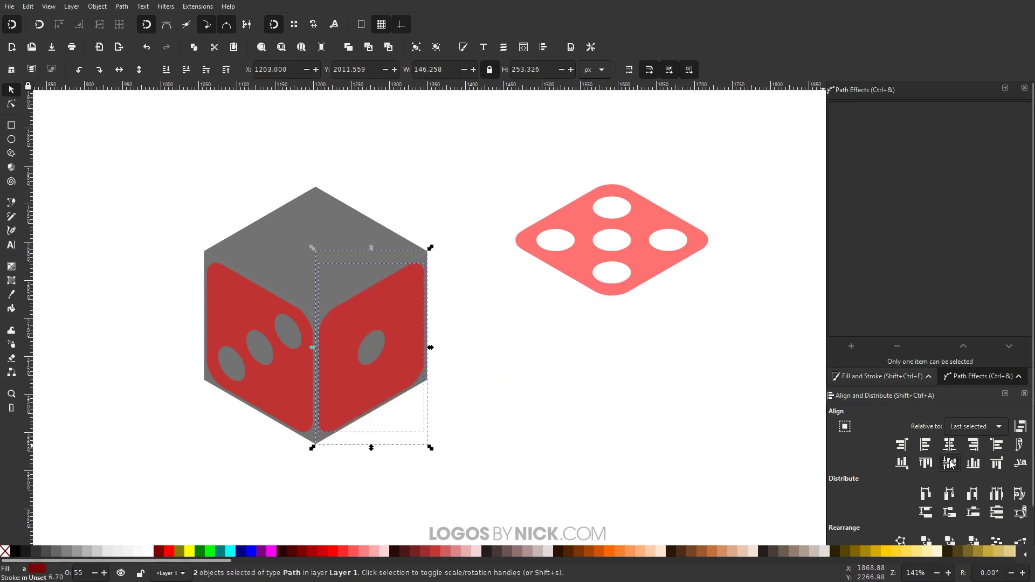
Centre the five-dot face horizontally and vertically on the cube's top grey face and clear the selection
scroll(663, 351, "up", 3)
scroll(664, 350, "left", 3)
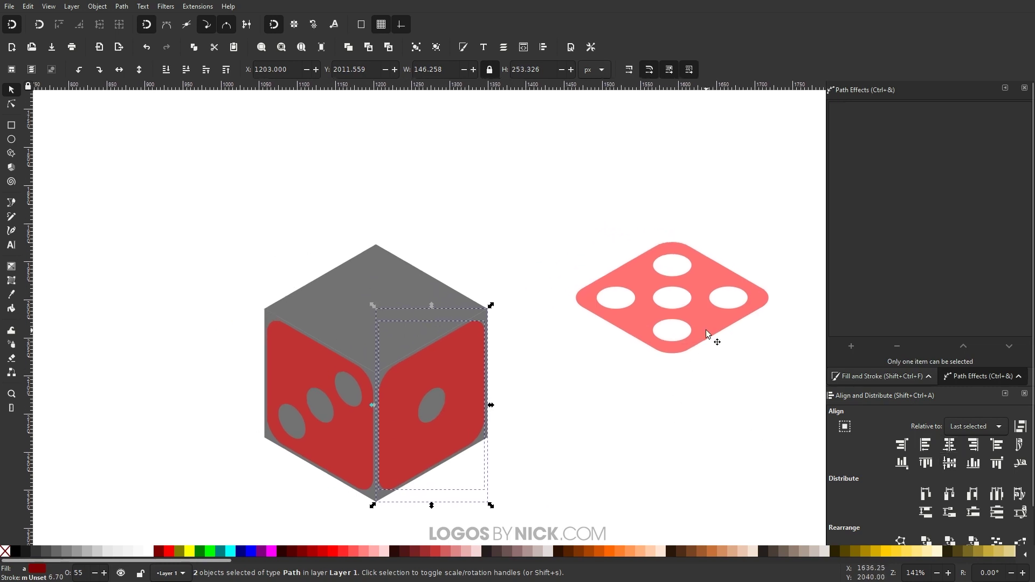
left_click_drag(706, 329, 639, 280)
left_click(405, 285, "shift")
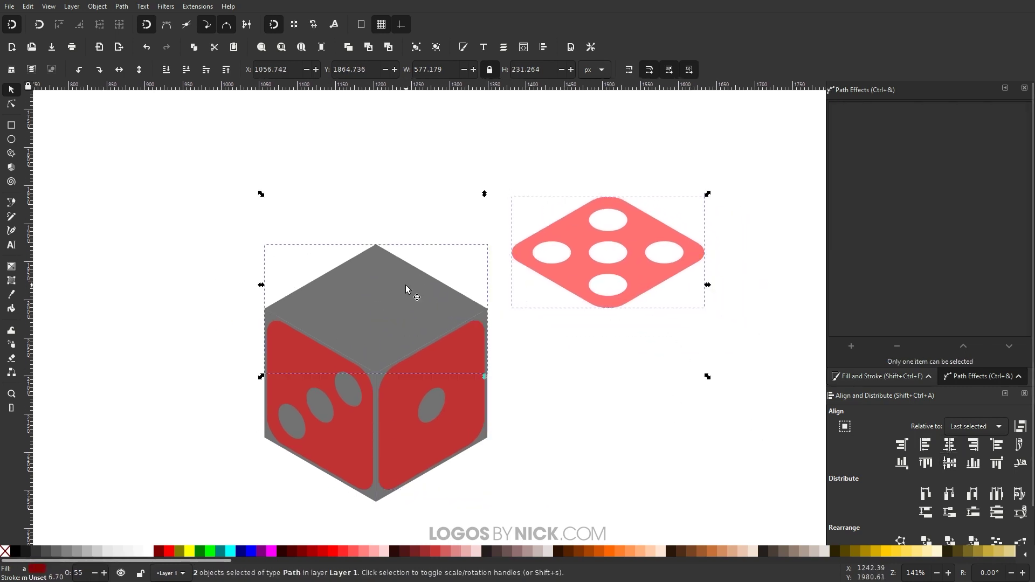
left_click(950, 446)
left_click(949, 462)
key("Escape")
left_click_drag(460, 370, 477, 332)
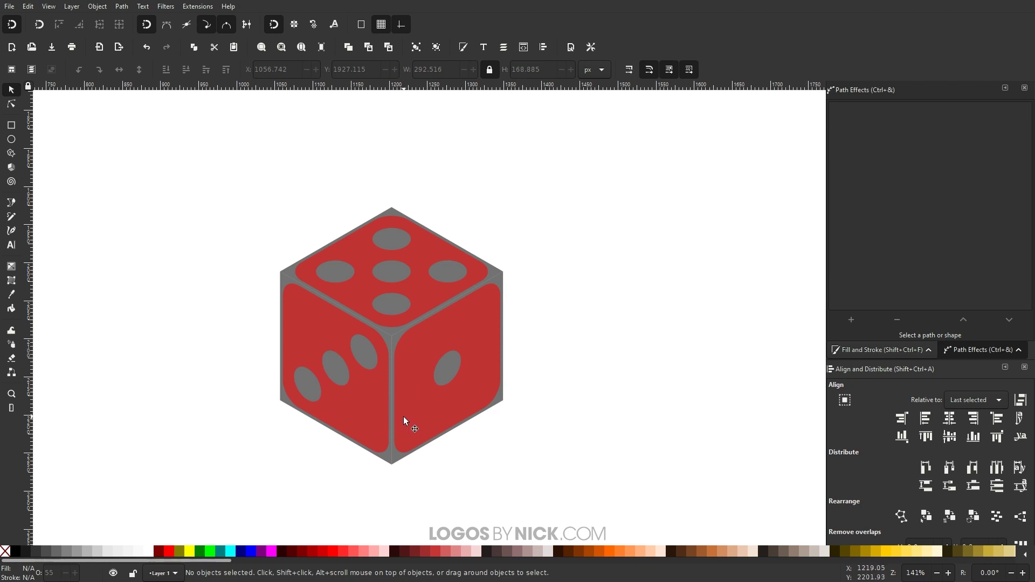
Select all three grey cube faces by their shared fill color and unite them into a single hexagon
left_click(502, 281)
scroll(501, 280, "up", 3)
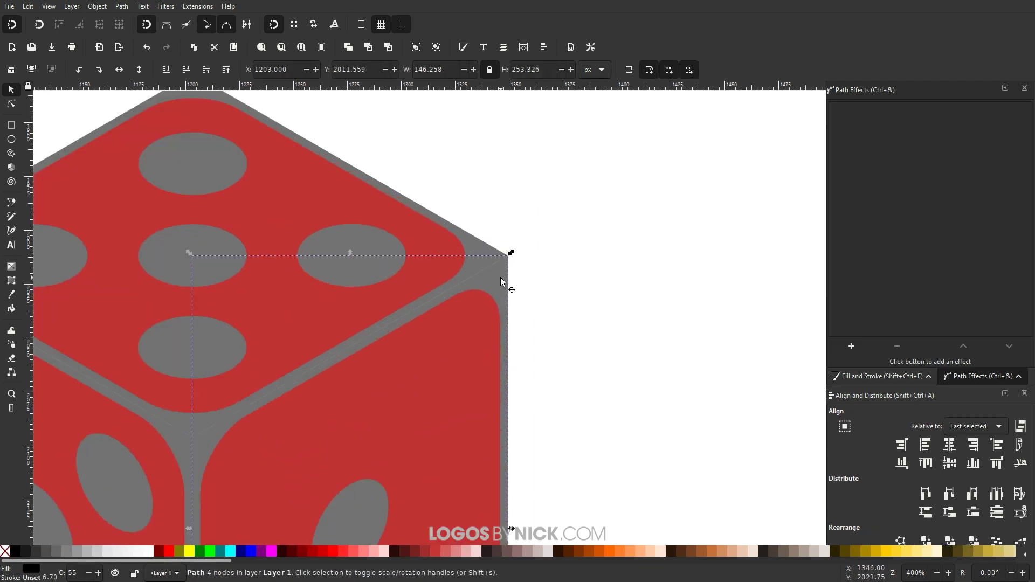
scroll(500, 277, "down", 2)
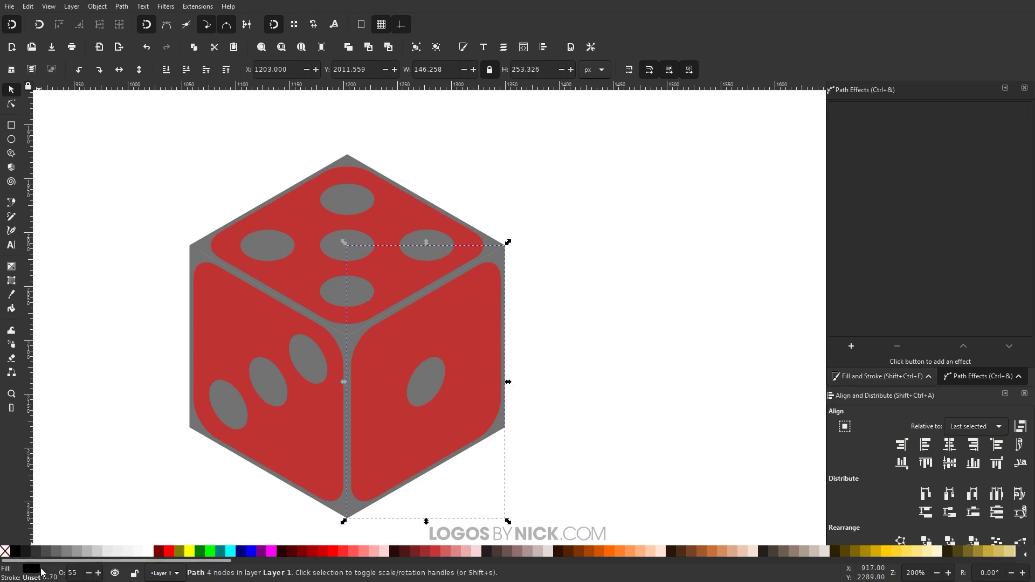
left_click(484, 279)
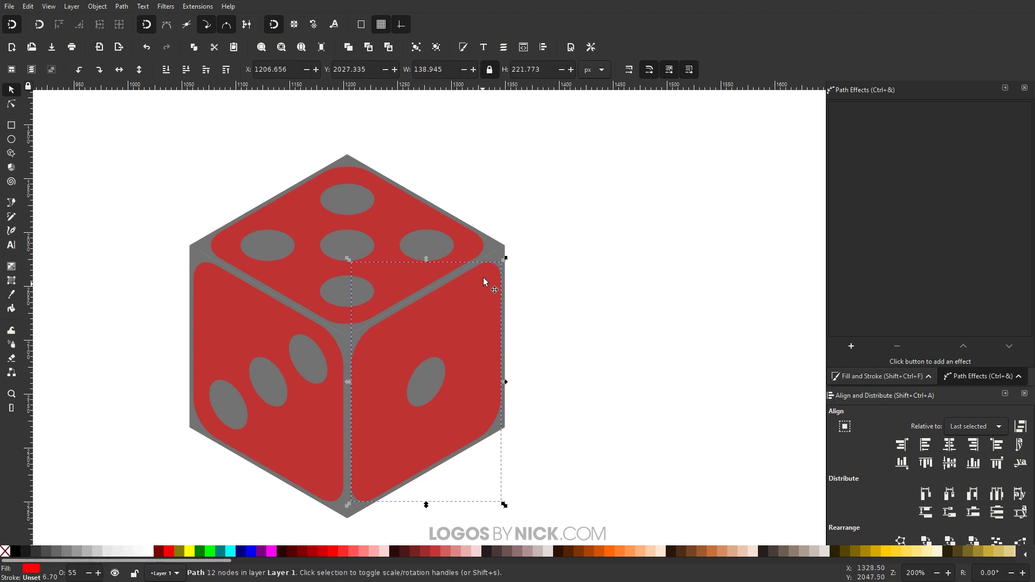
left_click(500, 254)
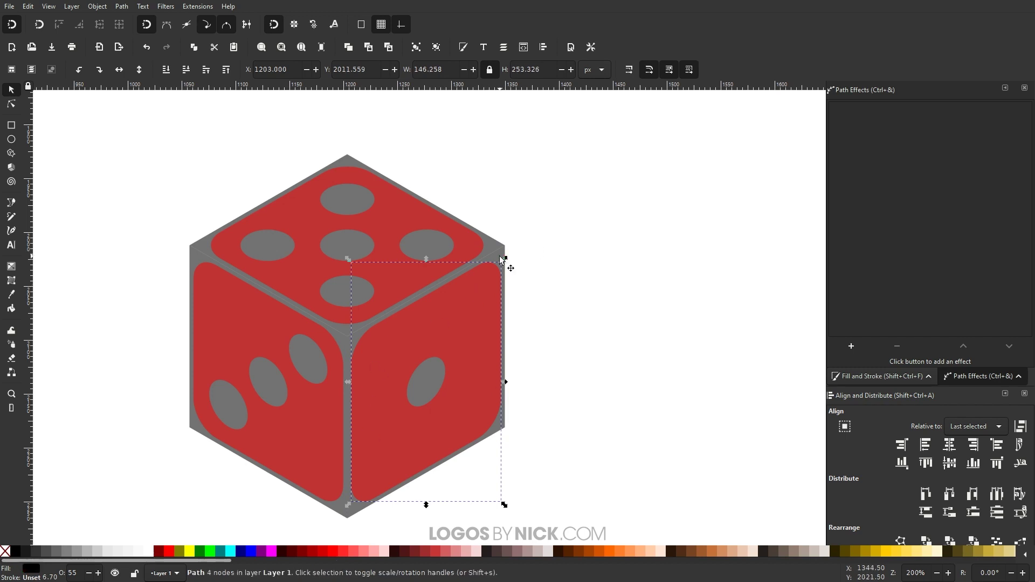
left_click(35, 9)
mouse_move(75, 233)
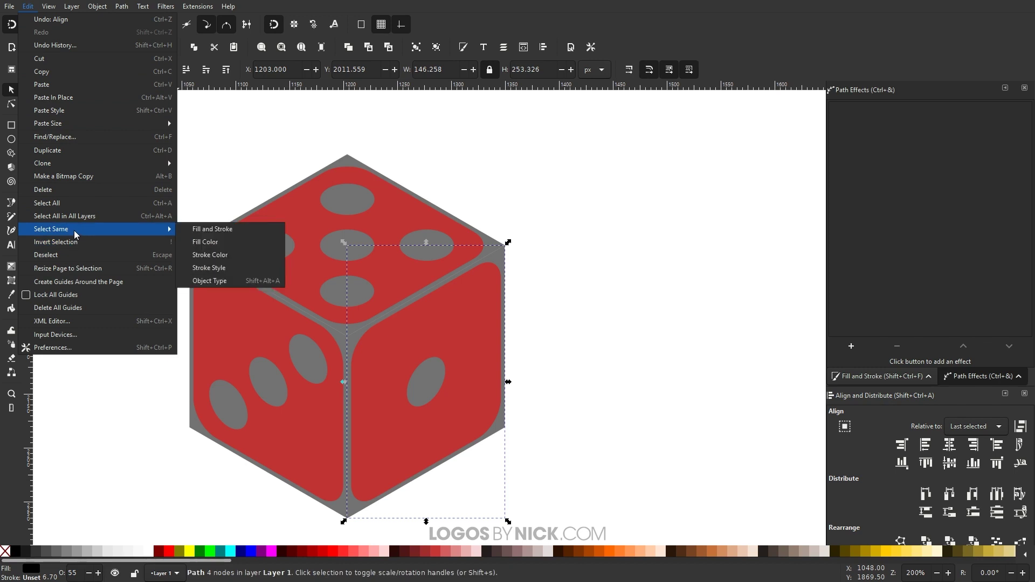
left_click(210, 243)
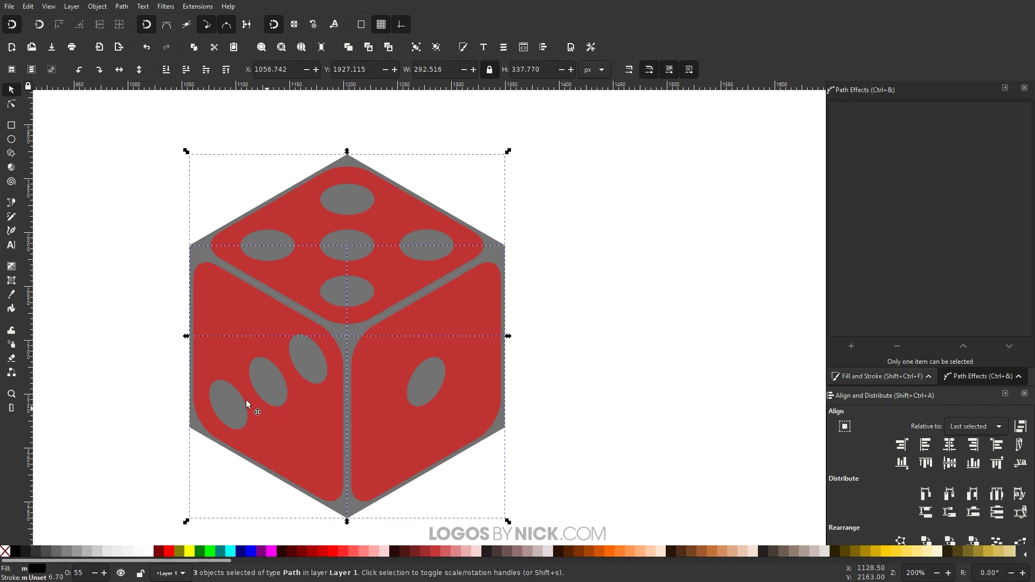
left_click(121, 6)
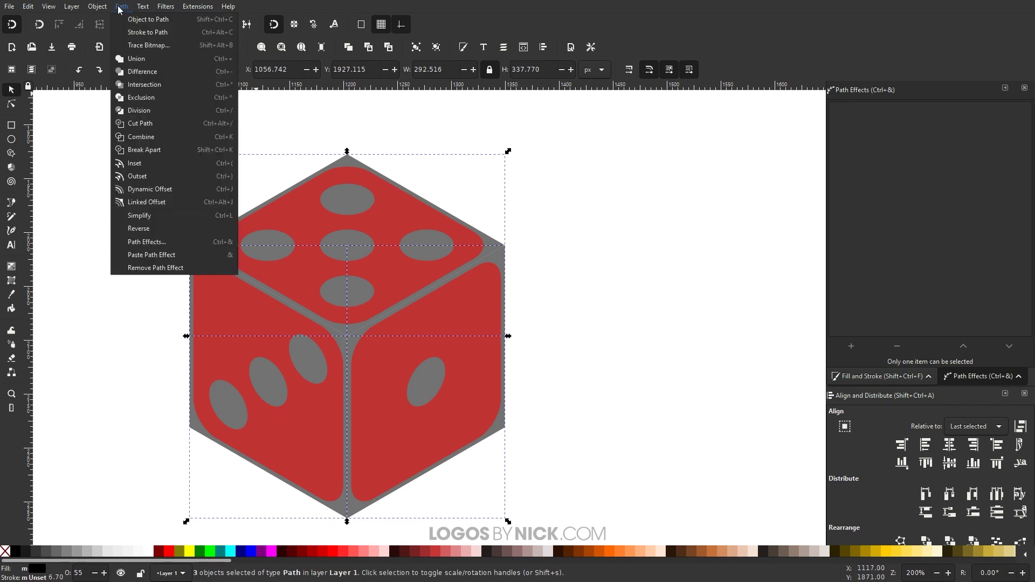
left_click(144, 62)
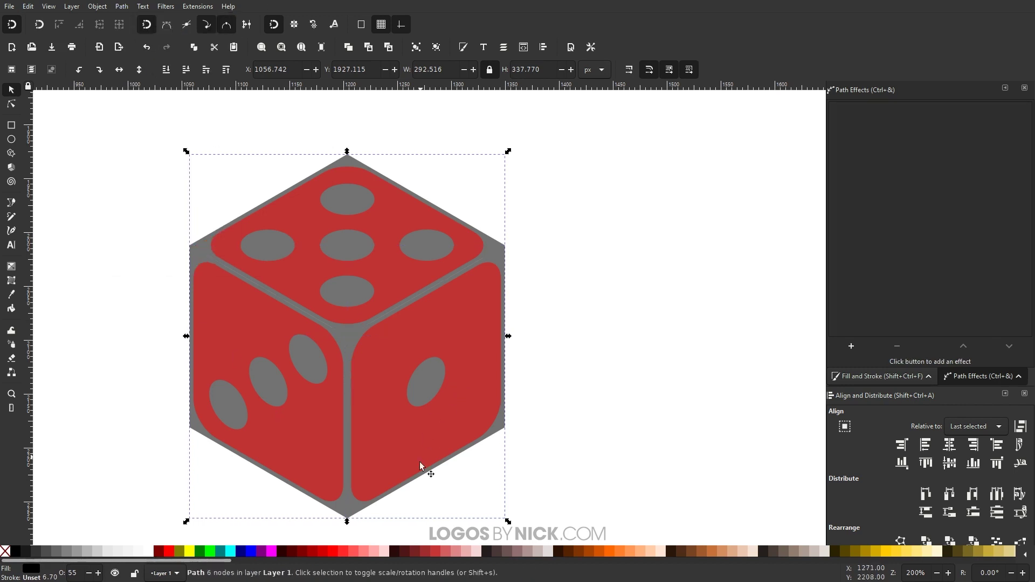
Try lowering the grey hexagon to the bottom of the stacking order, and undo it
scroll(347, 512, "up", 1)
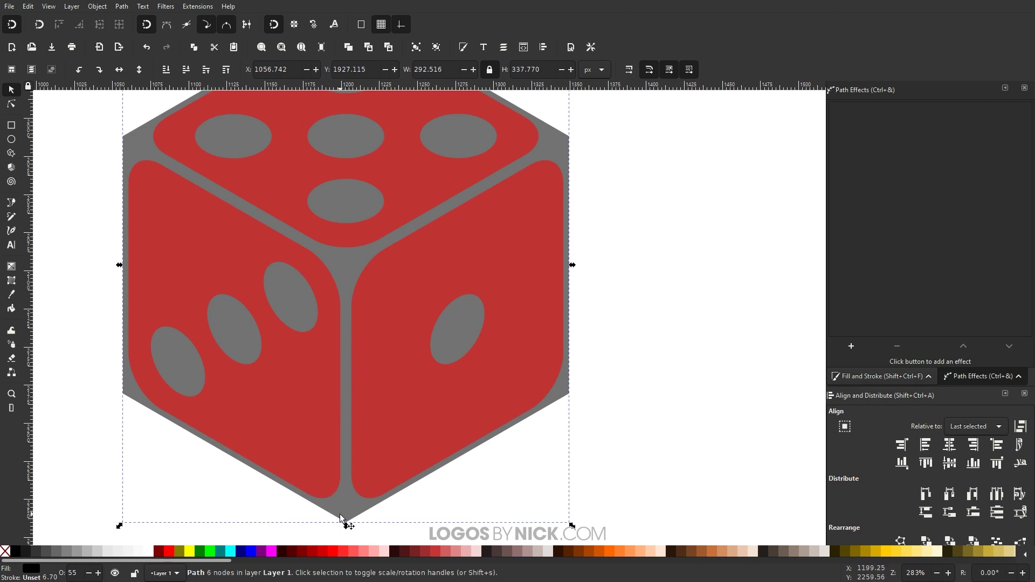
key("End")
key("q")
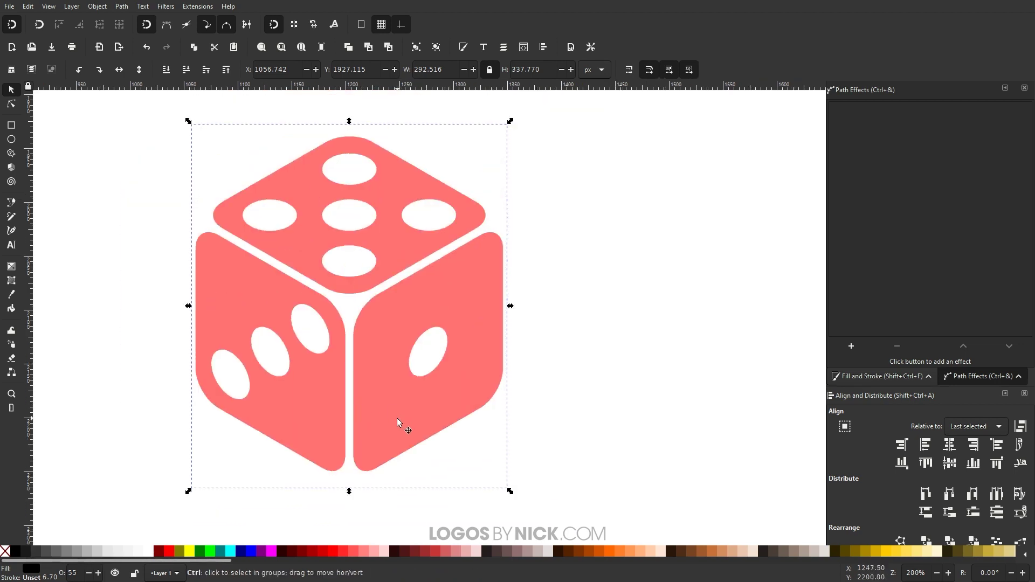
key("ctrl+z")
key("q")
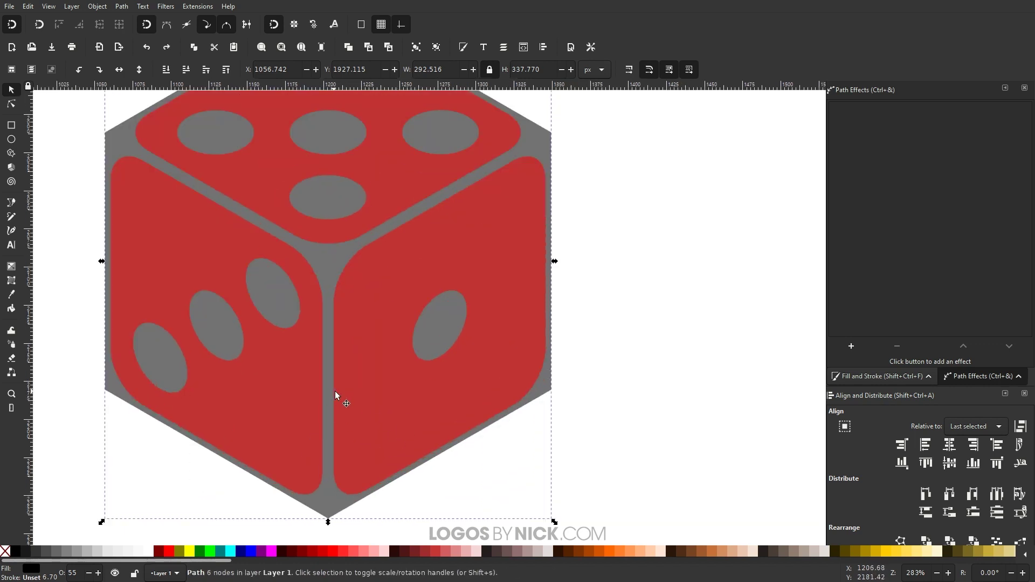
Enlarge the grey hexagon proportionally about its centre to about 300 by 347 px, widening the border around the red faces
left_click_drag(335, 396, 436, 376)
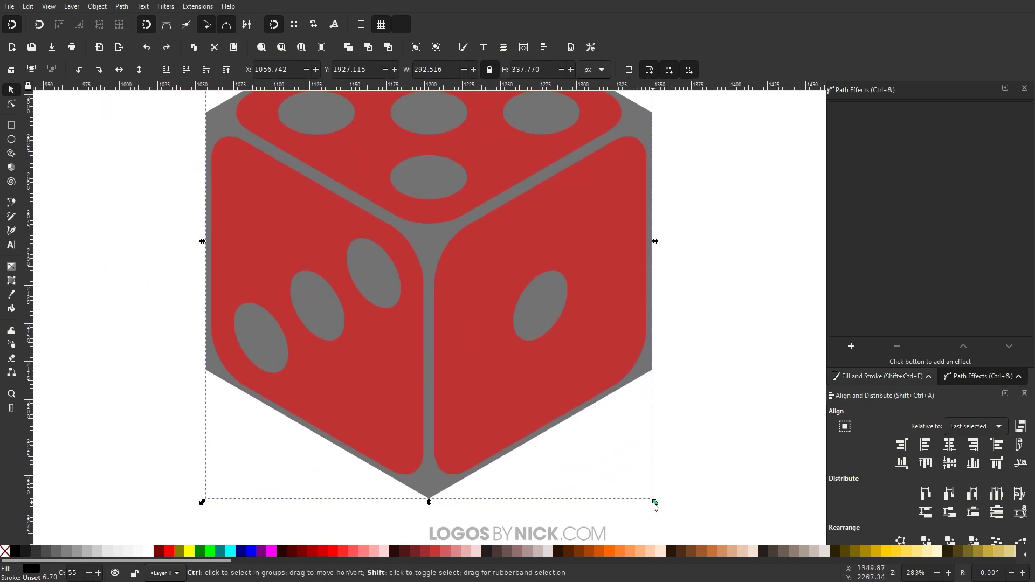
mouse_move(656, 505)
left_mouse_down()
mouse_move(675, 523)
mouse_move(654, 497)
mouse_move(669, 513)
left_mouse_up()
scroll(467, 436, "down", 1)
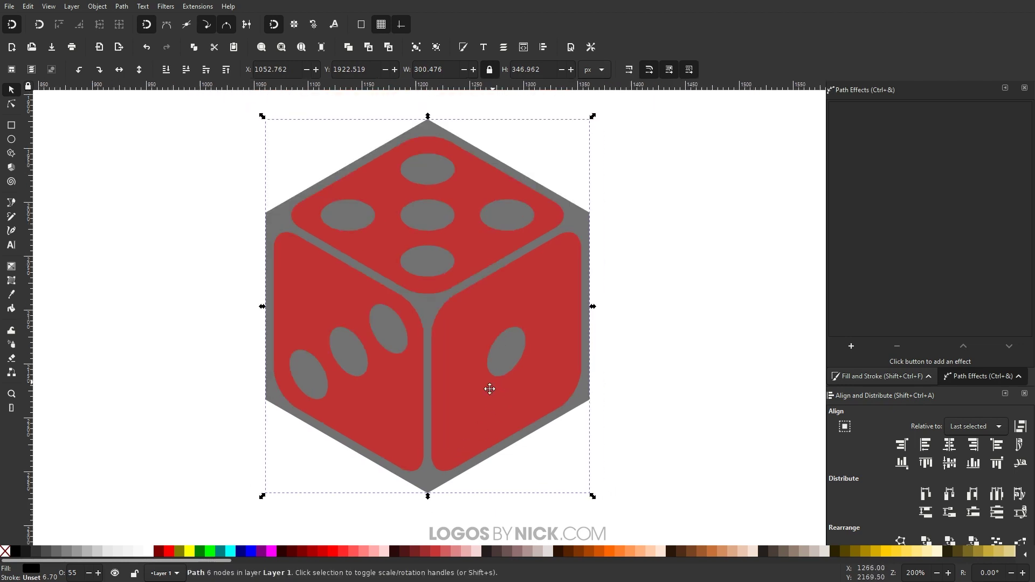
Add the Corners (Fillet/Chamfer) path effect to the grey hexagon
scroll(432, 393, "right", 3)
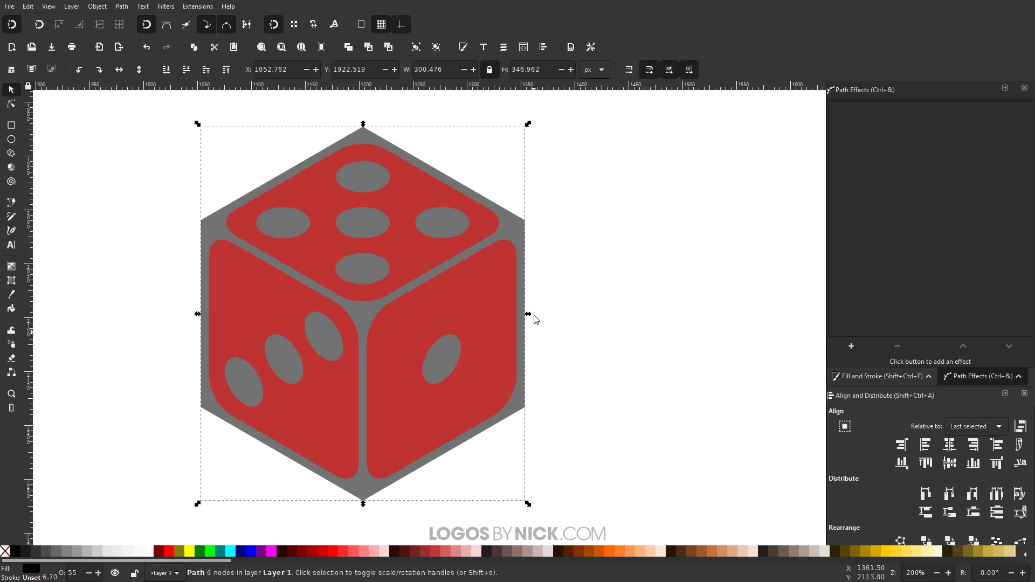
scroll(312, 404, "down", 2)
scroll(455, 339, "up", 1)
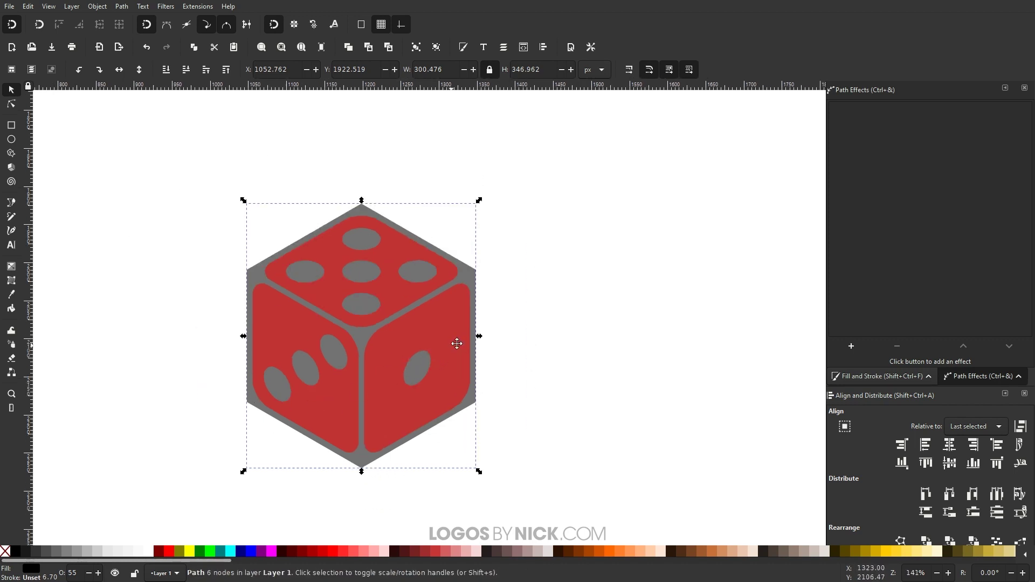
left_click(851, 348)
left_click_drag(324, 17, 433, 54)
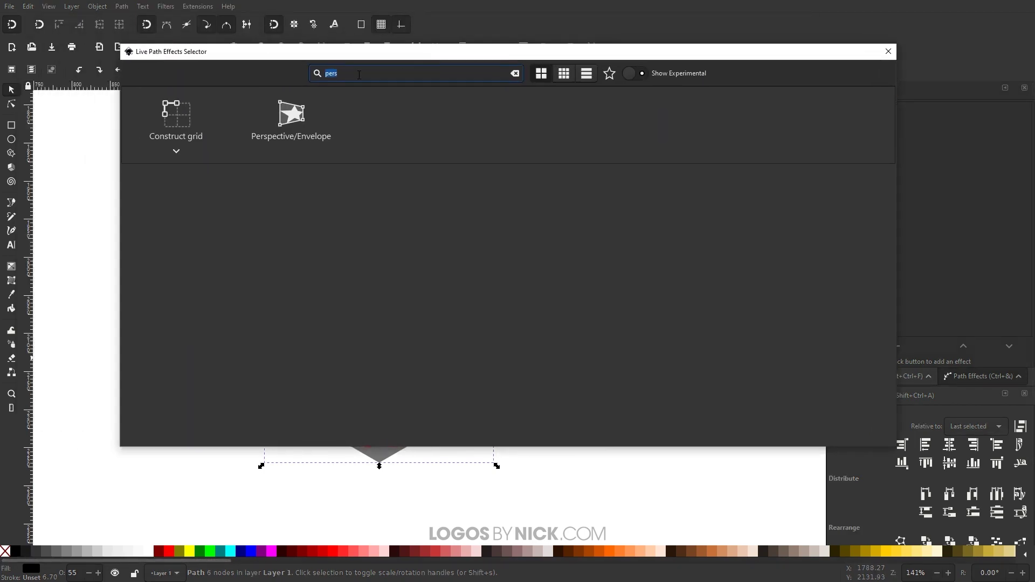
left_click(516, 74)
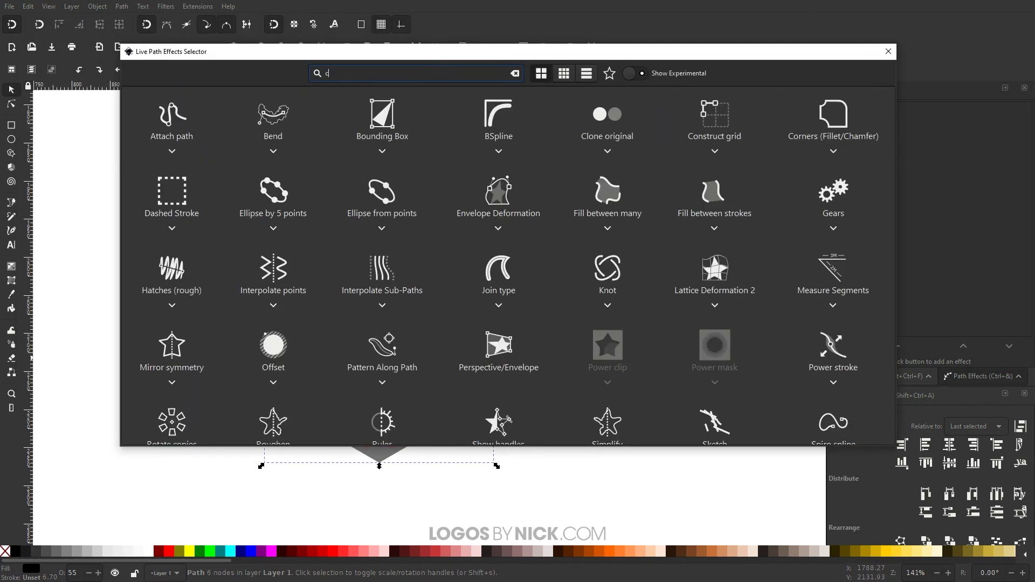
type("corner")
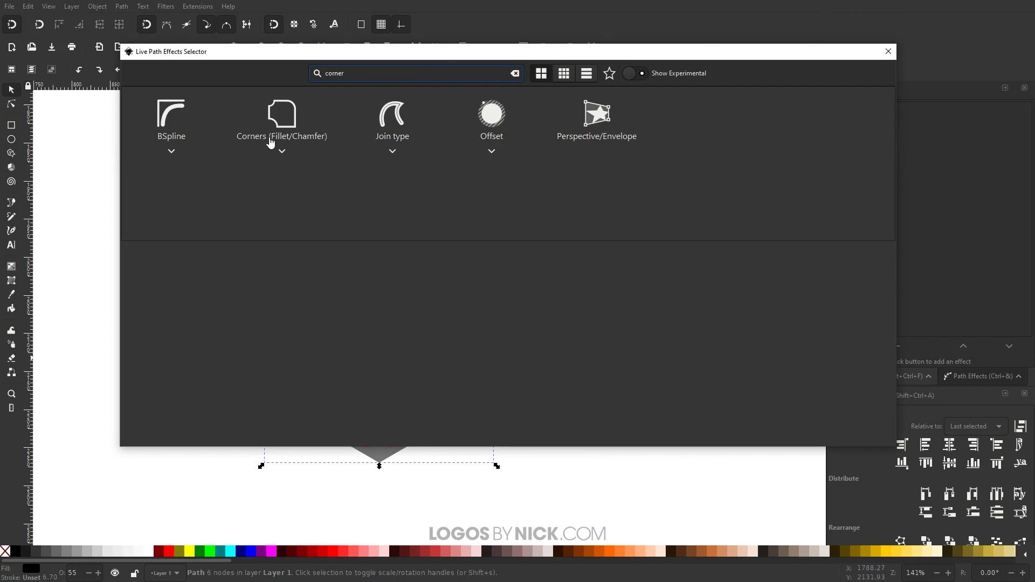
left_click(287, 121)
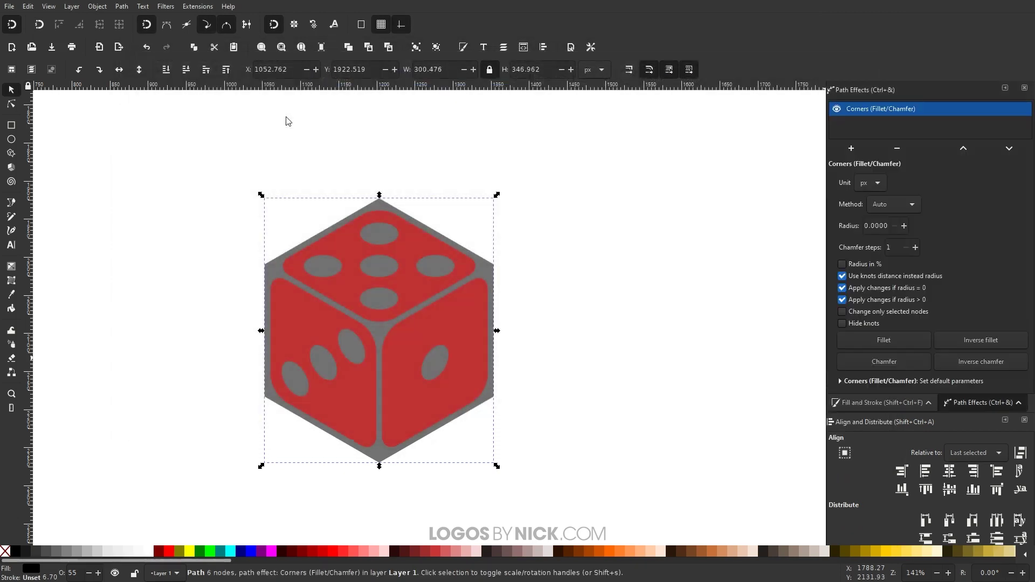
Fillet all six corners of the grey hexagon evenly, reducing its overall height to about 332 px
left_click(885, 341)
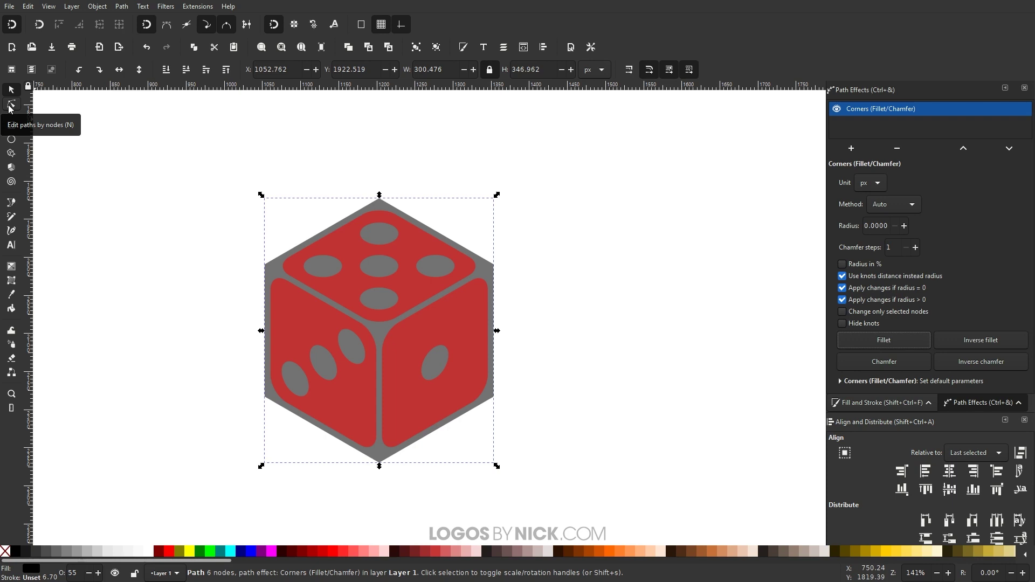
left_click(10, 106)
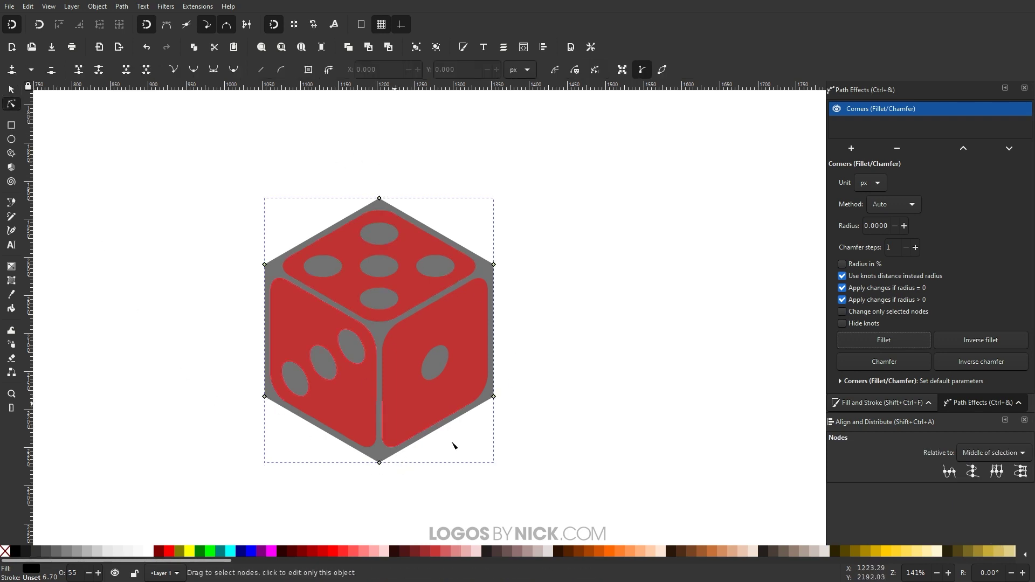
left_click_drag(569, 472, 186, 150)
scroll(360, 468, "up", 2)
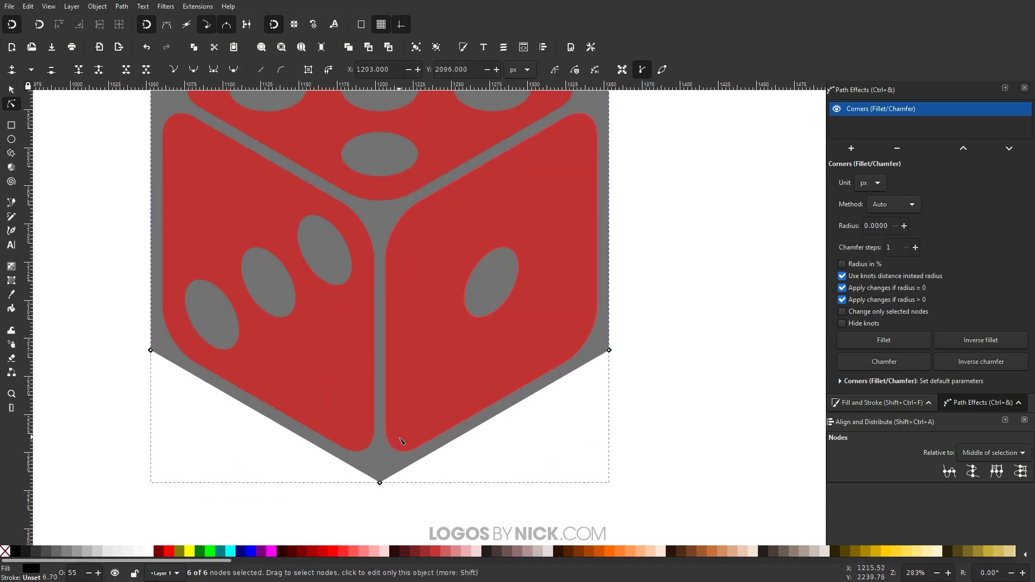
scroll(474, 416, "down", 1)
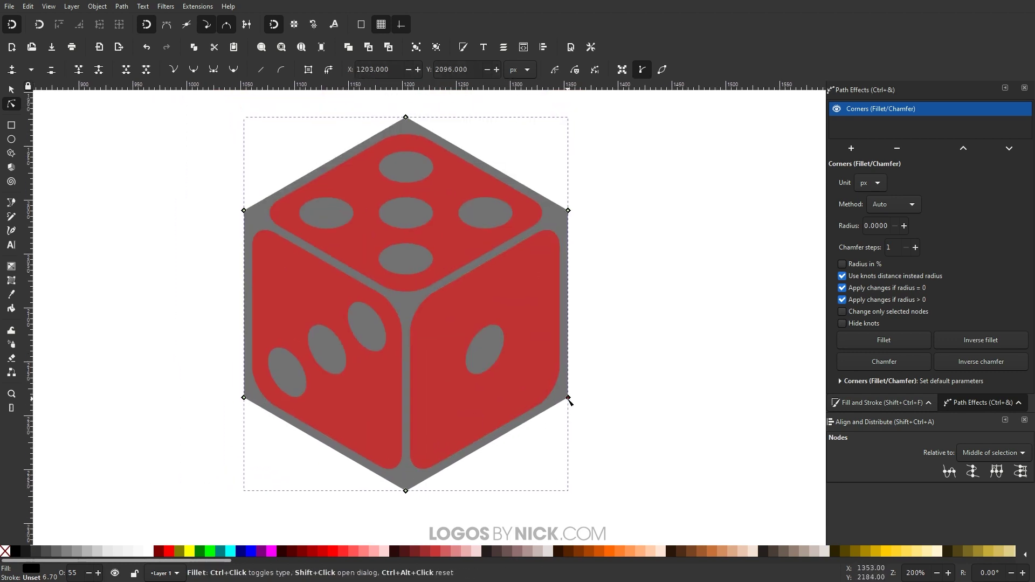
left_click_drag(569, 400, 547, 423)
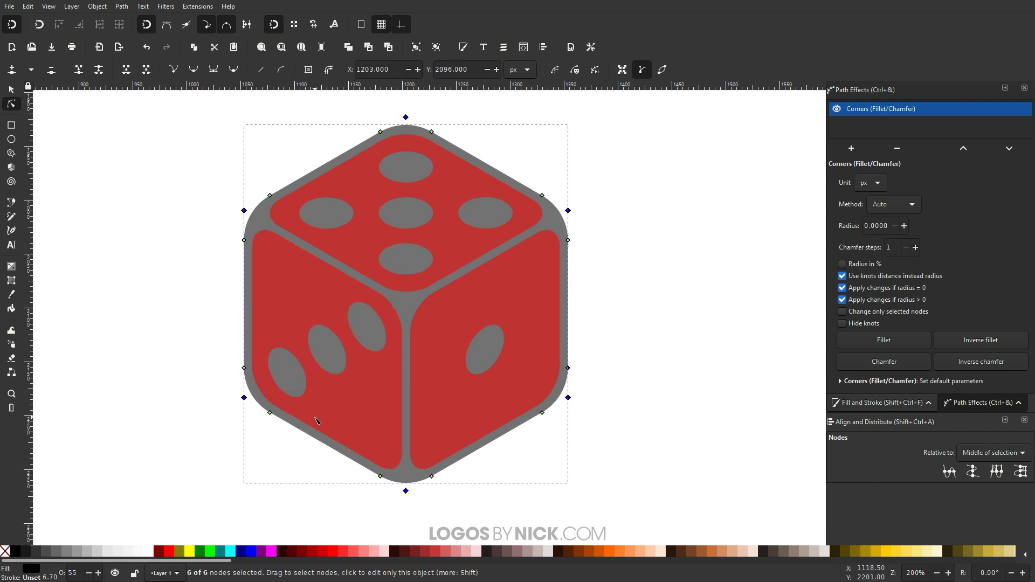
Convert the rounded hexagon to a plain path and close the path effect settings
left_click(122, 6)
left_click(123, 22)
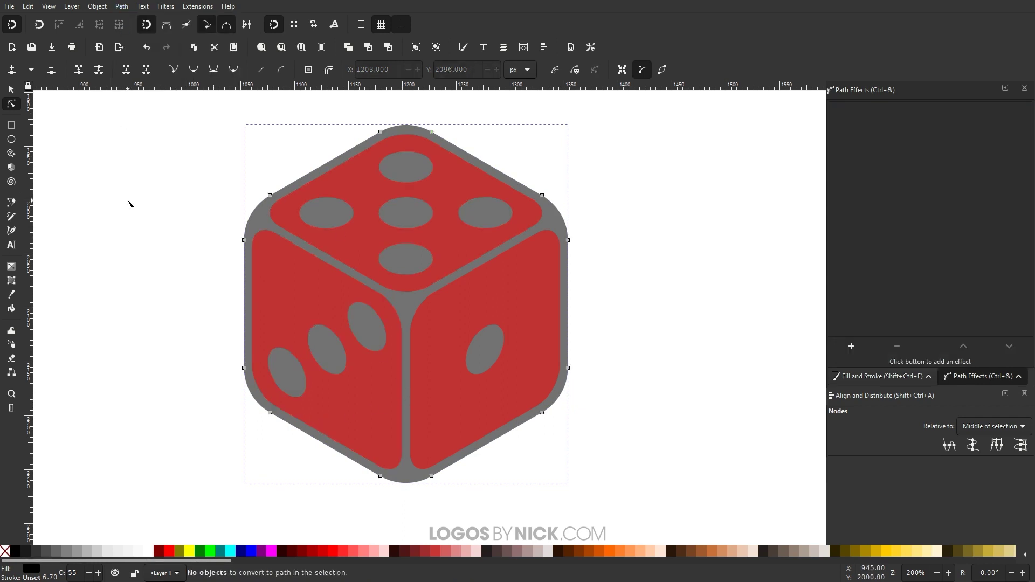
key("s")
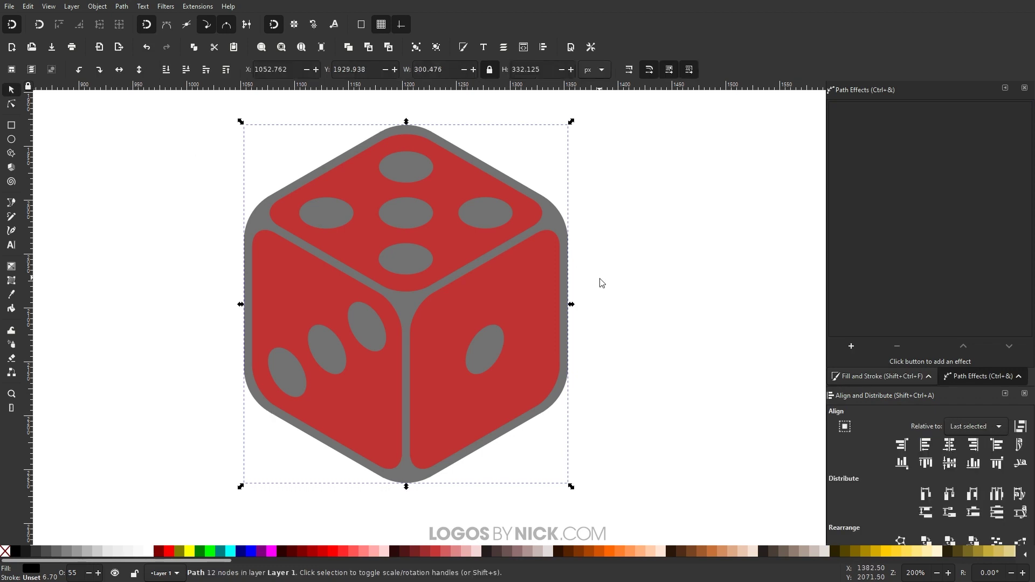
left_click(1024, 92)
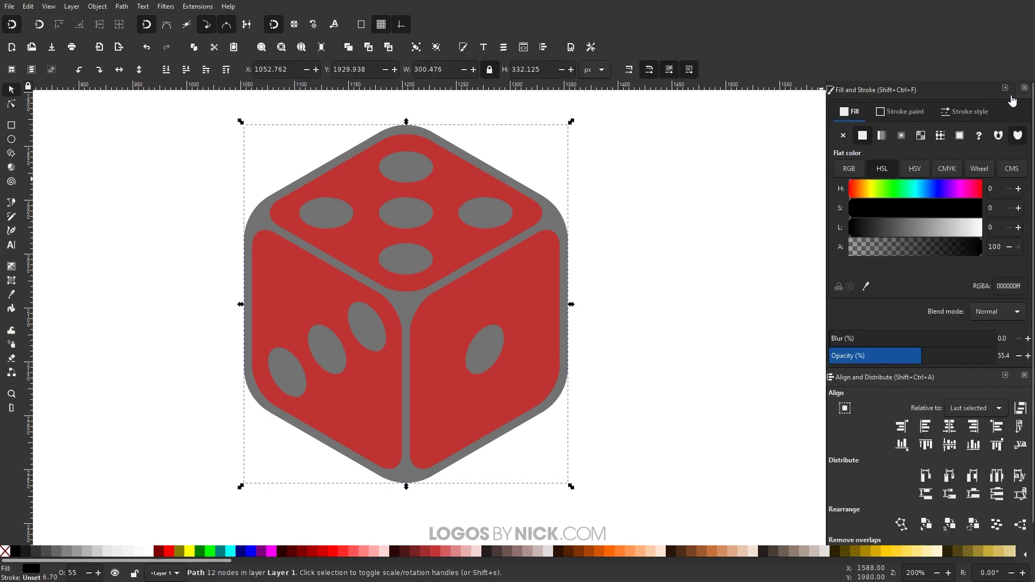
Break the red five-dot top face apart into separate paths
scroll(358, 450, "down", 1, "ctrl")
scroll(410, 423, "down", 2)
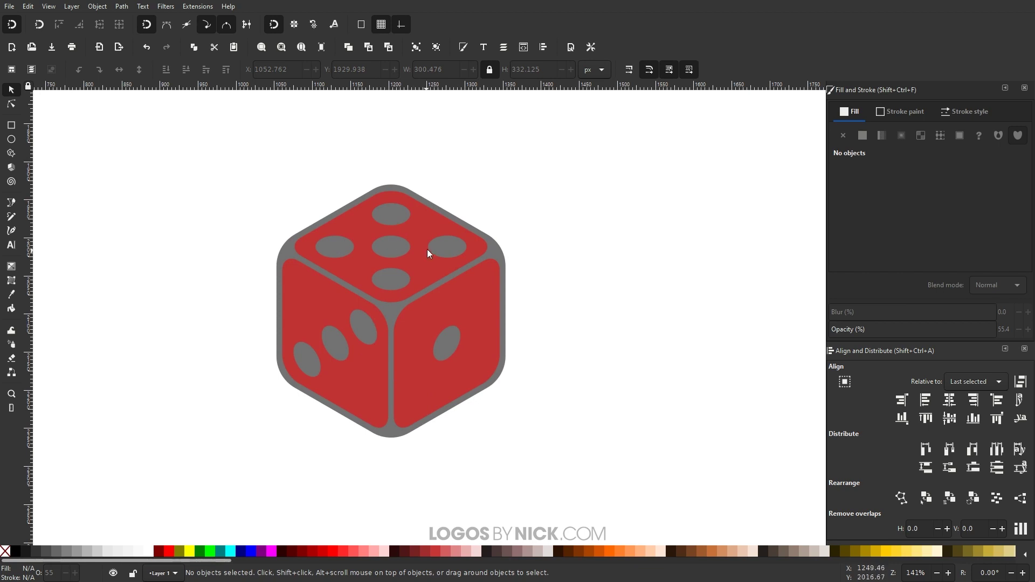
left_click(424, 232)
left_click_drag(443, 287, 367, 316)
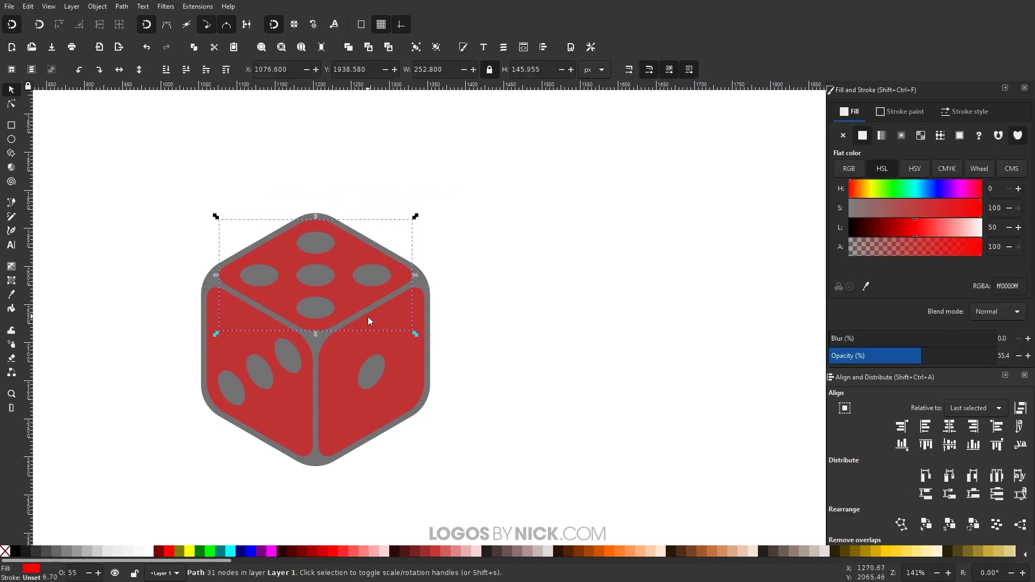
left_click(122, 6)
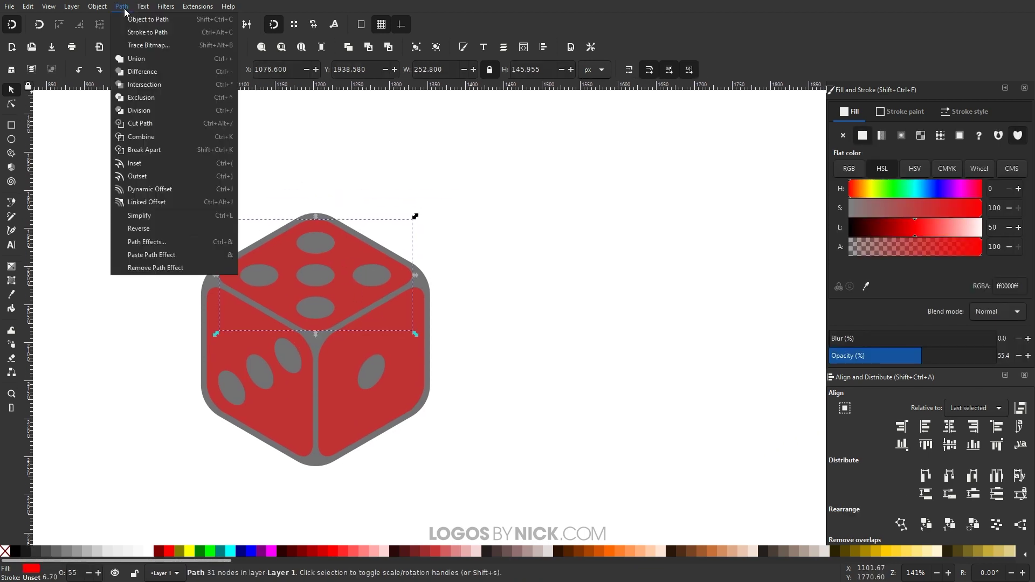
left_click(156, 149)
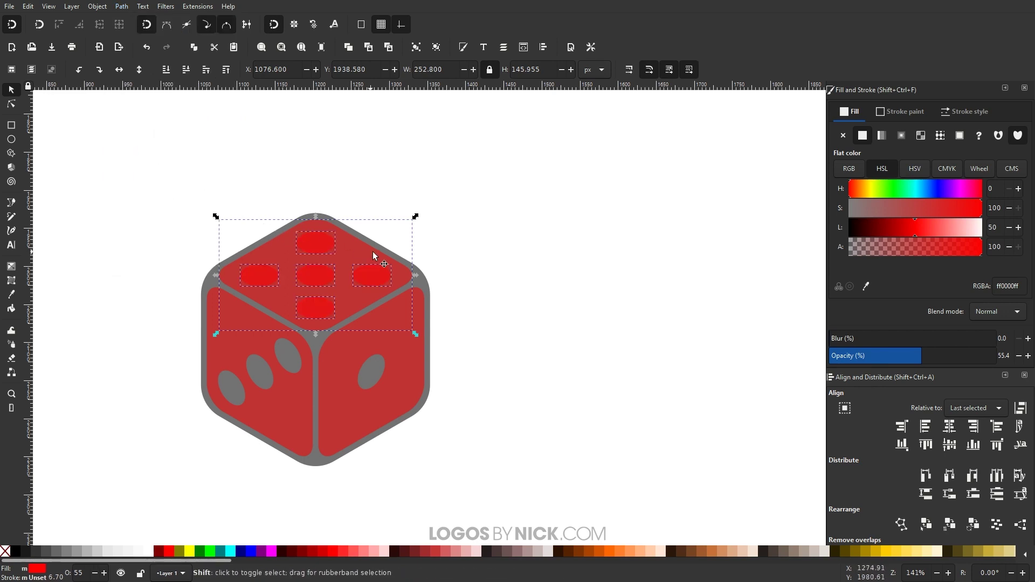
Keep only the five dots of the top face selected and fill them white
scroll(399, 286, "up", 2)
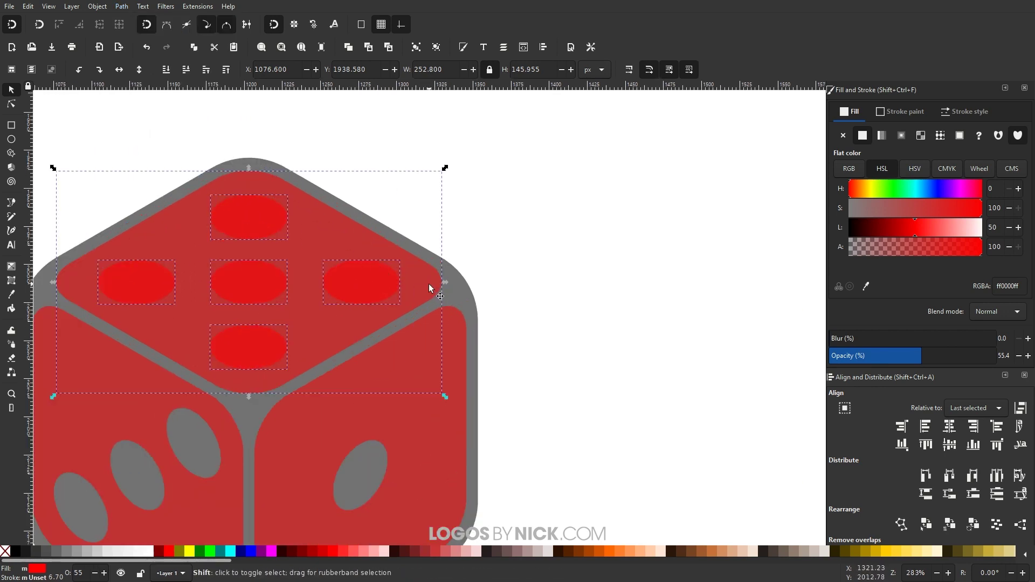
left_click(429, 283, "shift")
scroll(298, 322, "down", 1)
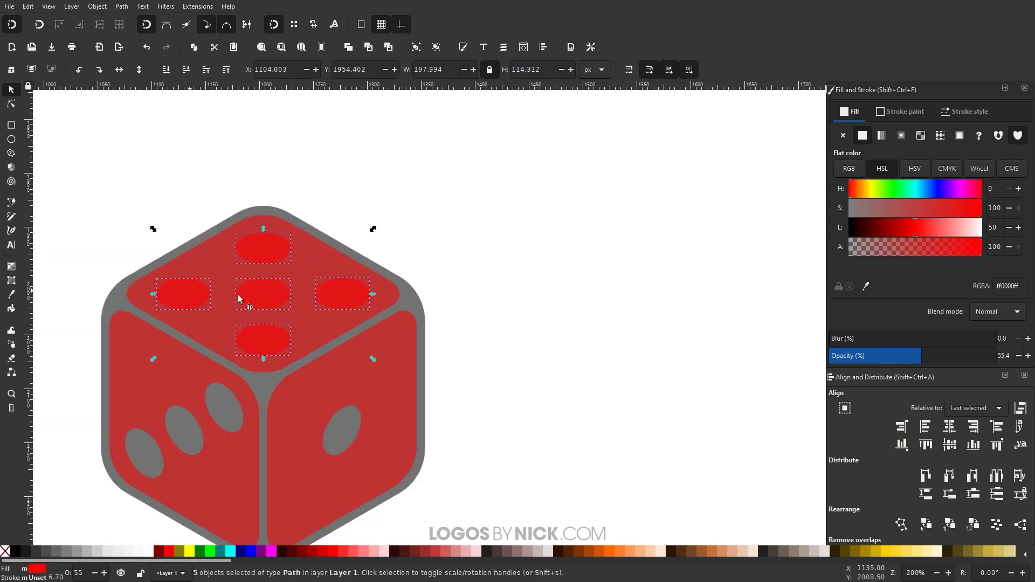
left_click_drag(311, 318, 415, 304)
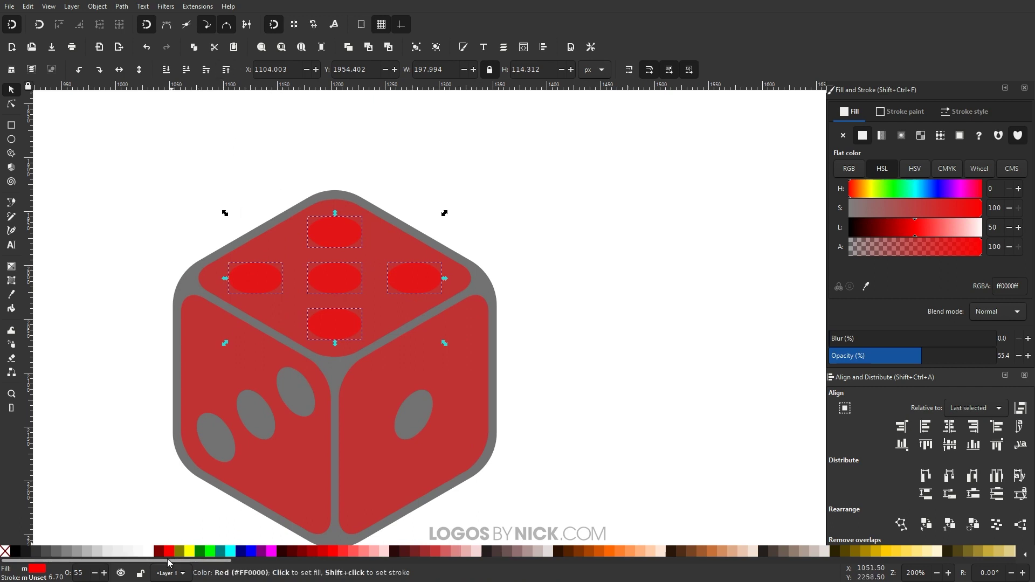
left_click(148, 555)
left_click_drag(507, 463, 512, 415)
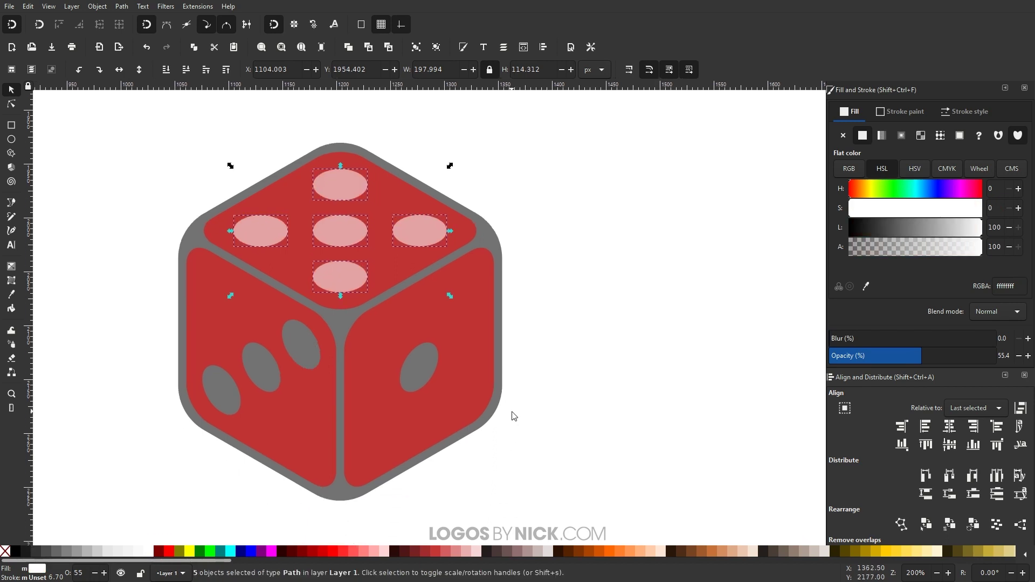
Break the three-dot face apart and fill its three dots white
left_click(292, 424)
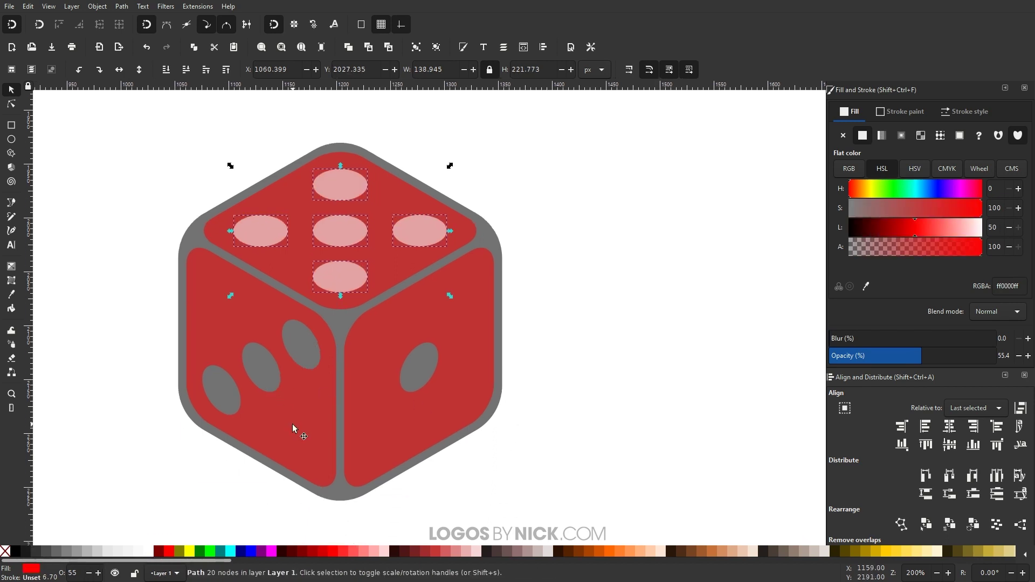
left_click(121, 7)
left_click(144, 150)
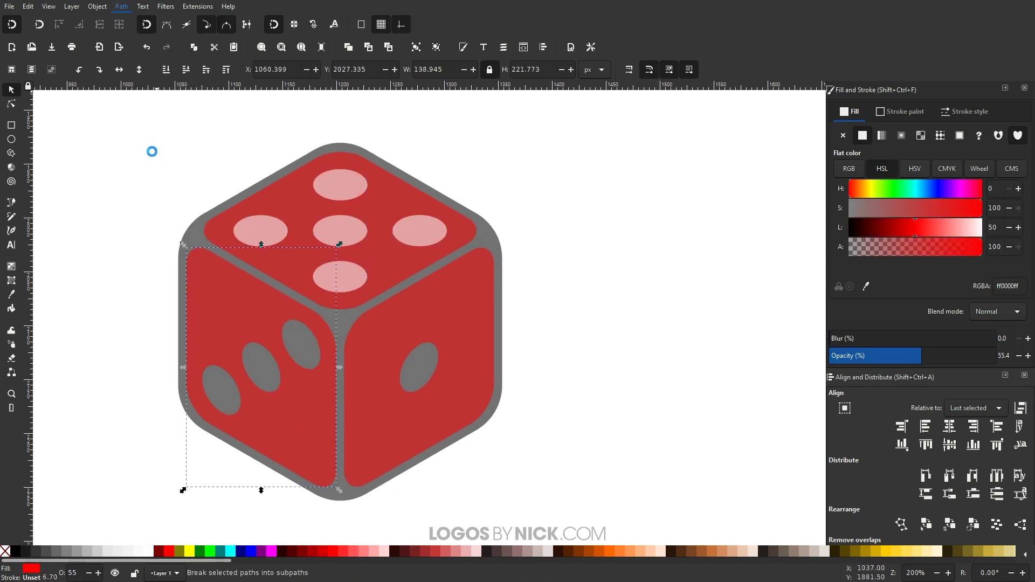
left_click(312, 432, "shift")
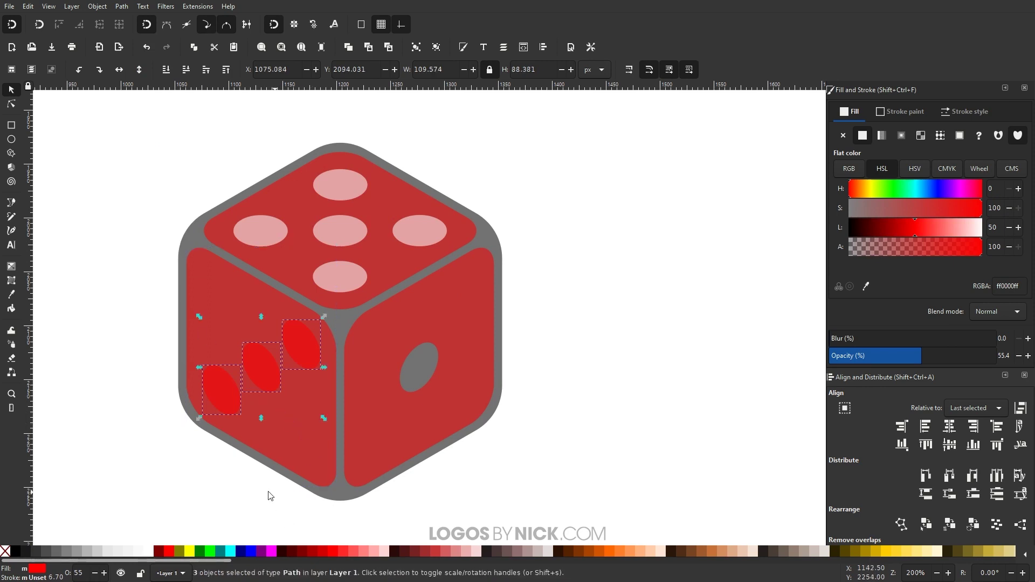
left_click(149, 553)
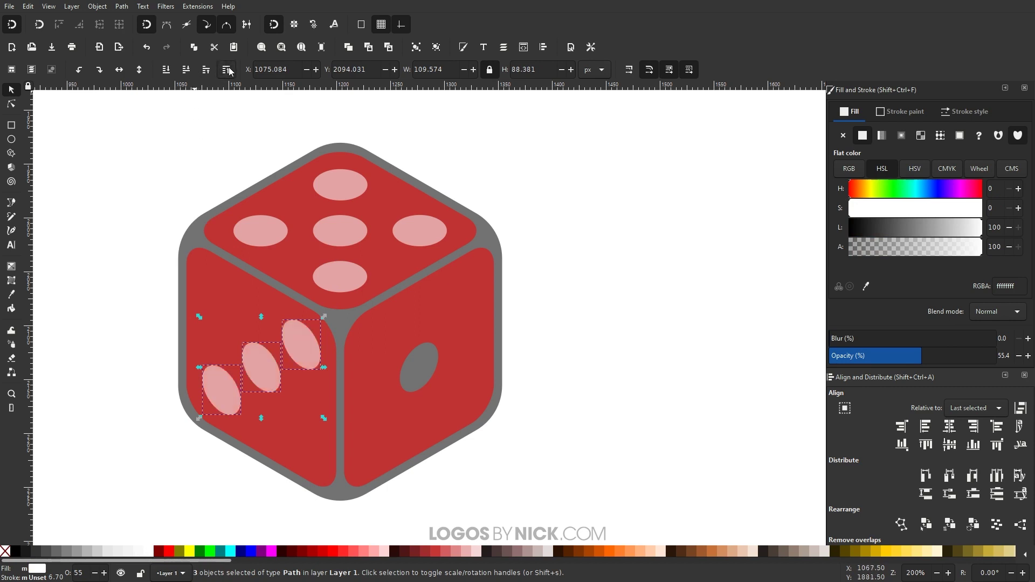
Break the one-dot face apart and fill its single dot white
left_click(465, 305)
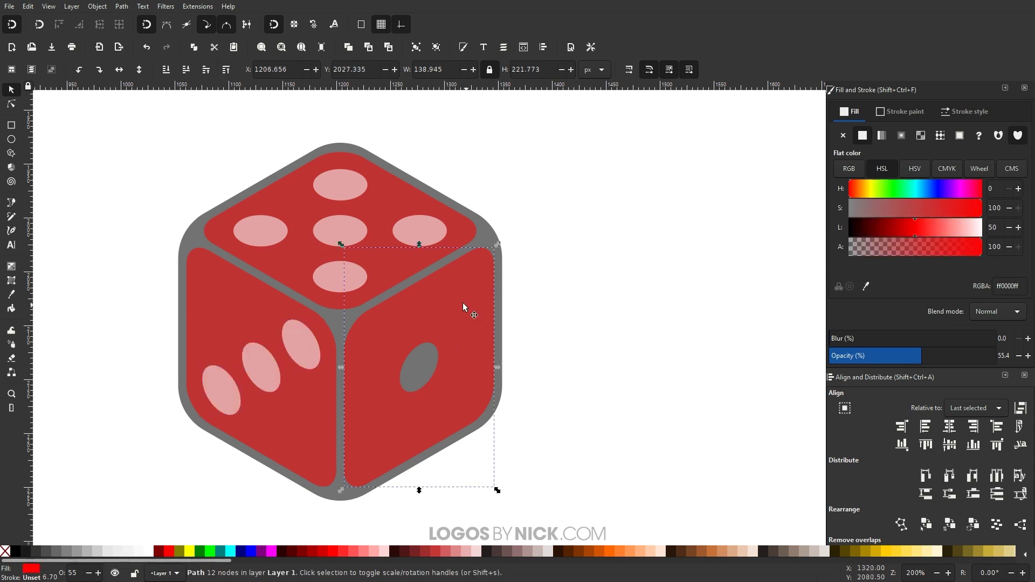
left_click(123, 8)
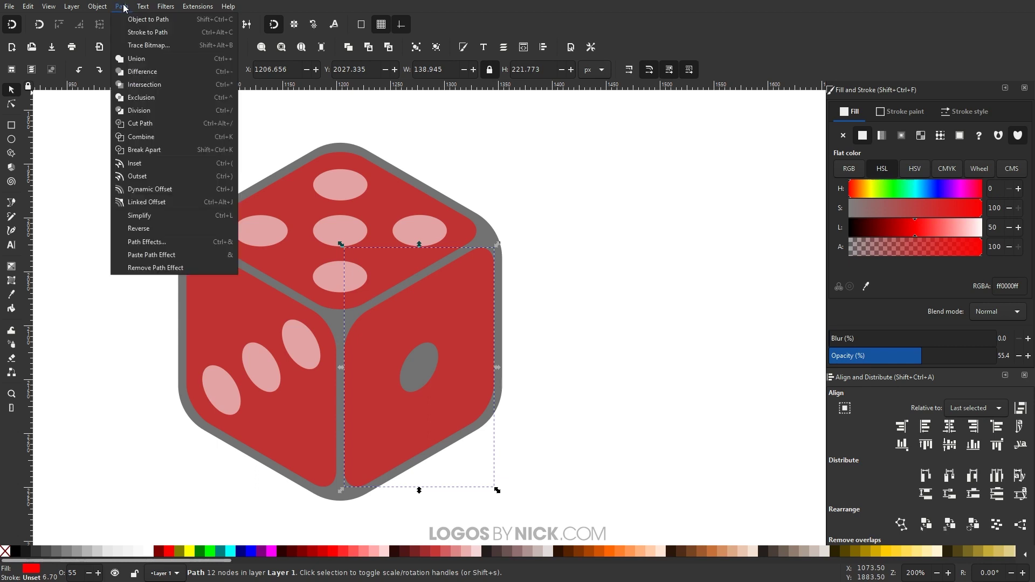
left_click(137, 150)
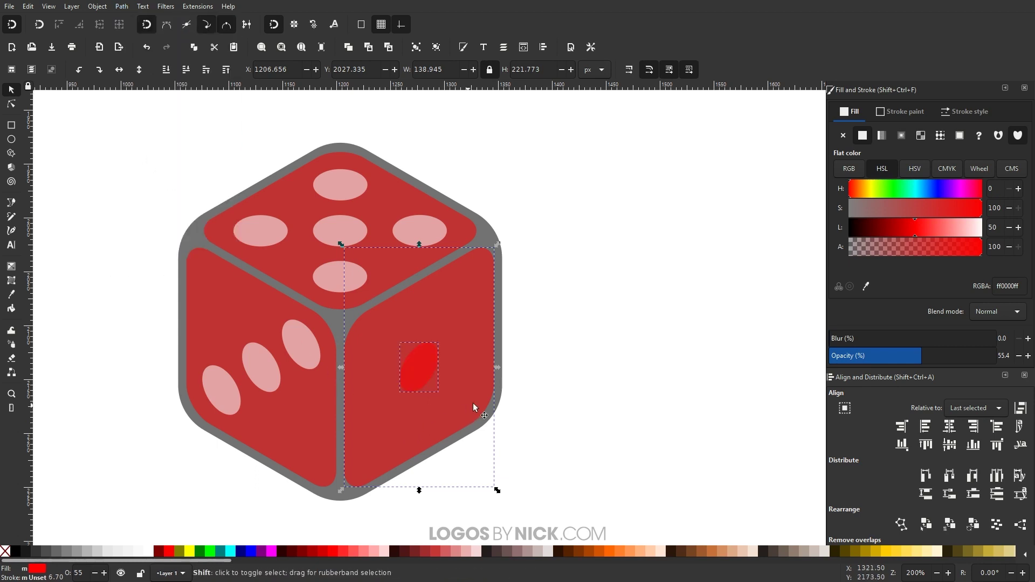
left_click(420, 350)
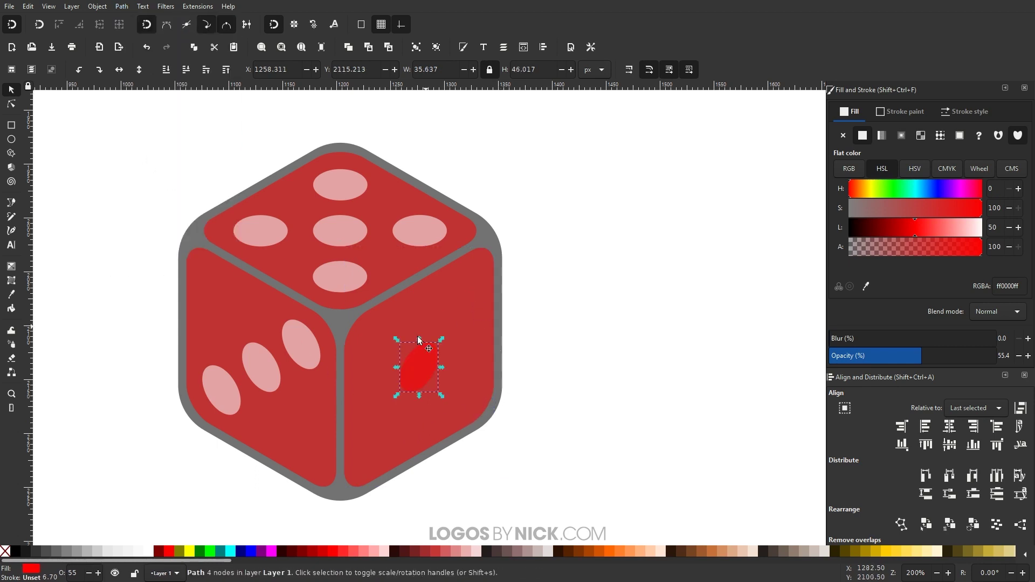
left_click(151, 551)
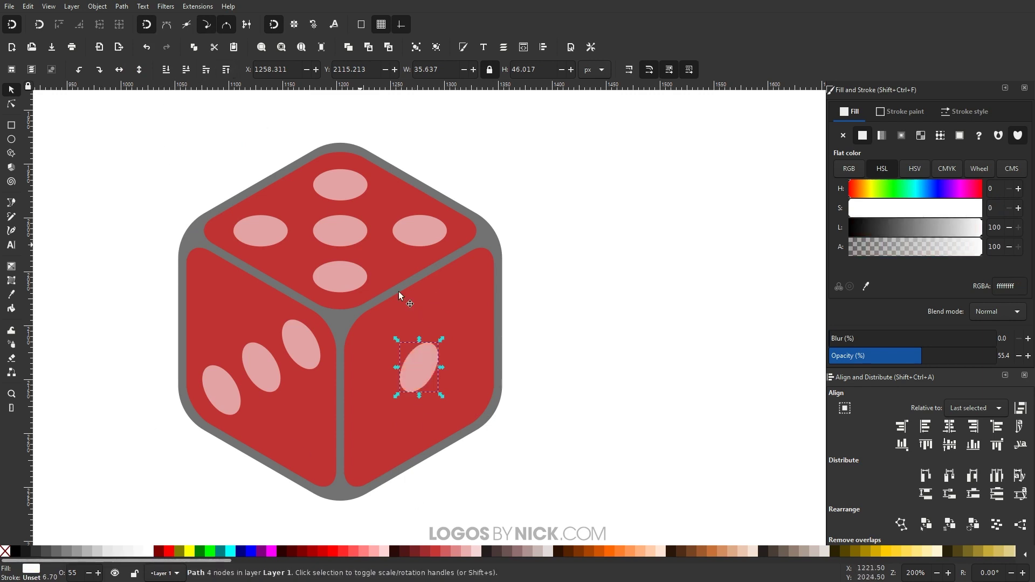
Select every part of the die, set the opacity to 100%, and clear the selection
scroll(465, 390, "down", 2, "ctrl")
scroll(452, 403, "up", 1, "ctrl")
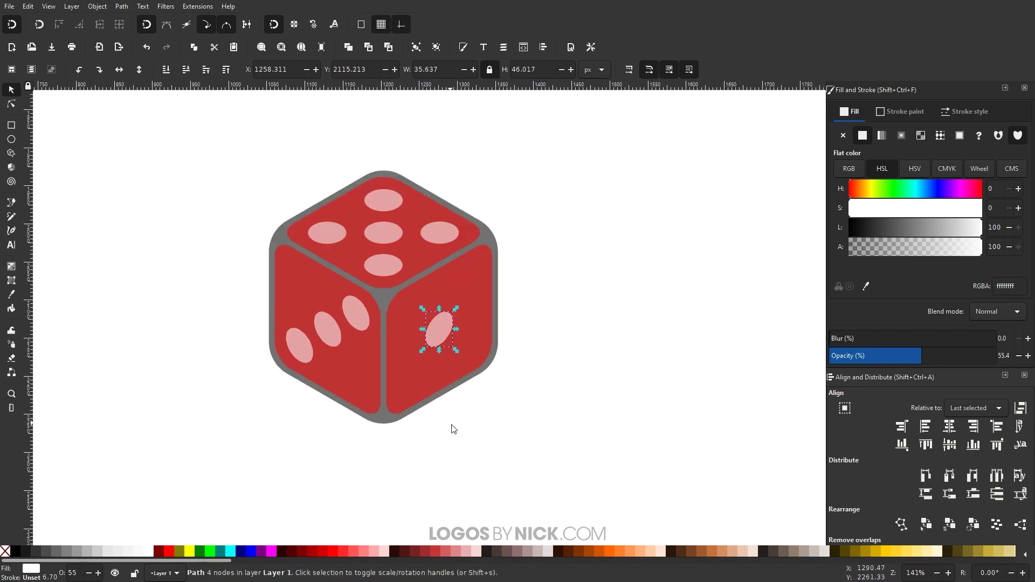
left_click_drag(609, 501, 190, 141)
left_click_drag(909, 356, 997, 356)
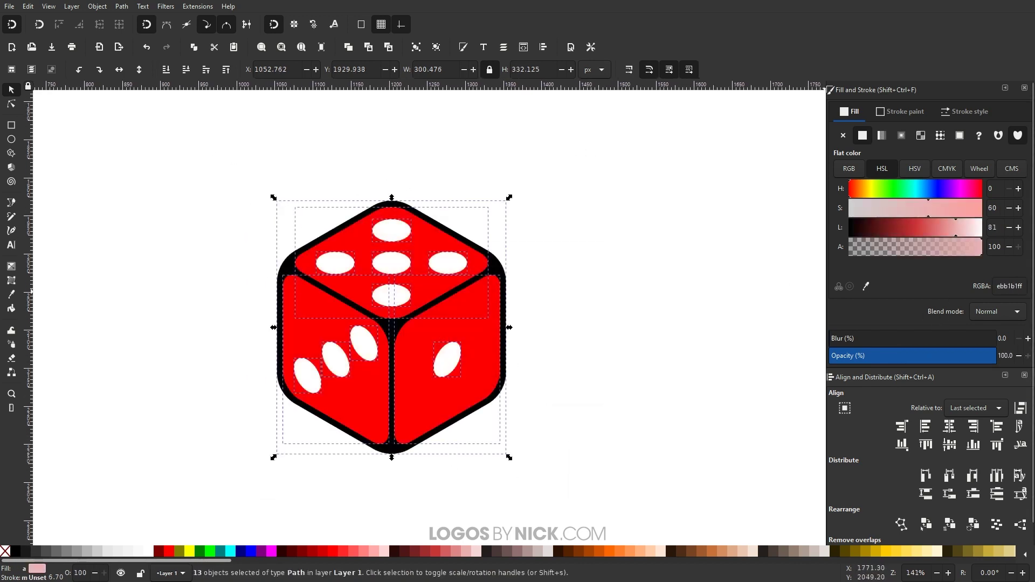
left_click(574, 250)
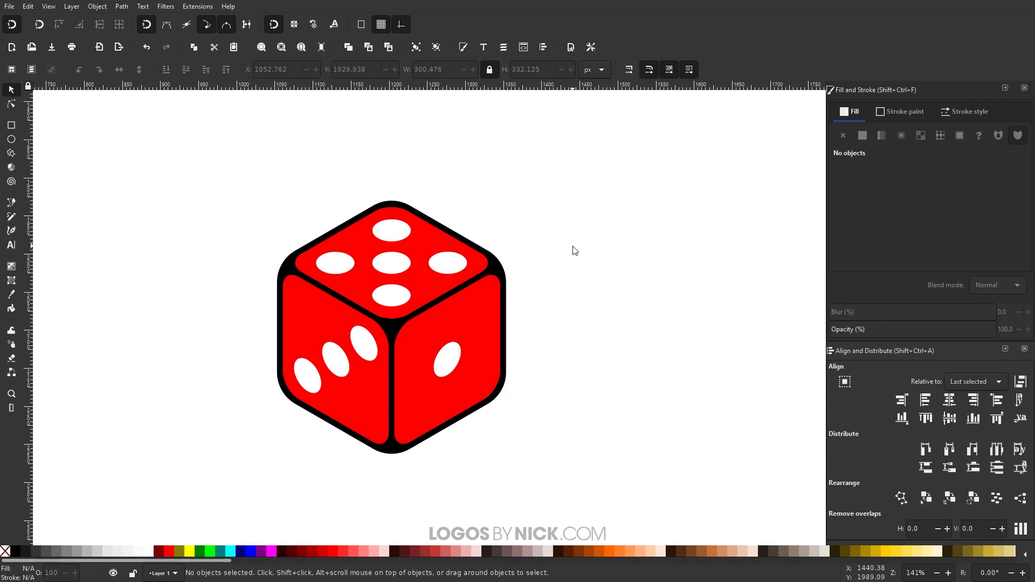
Fill the die's rounded backing shape with dark blue #0044AA
left_click(499, 266)
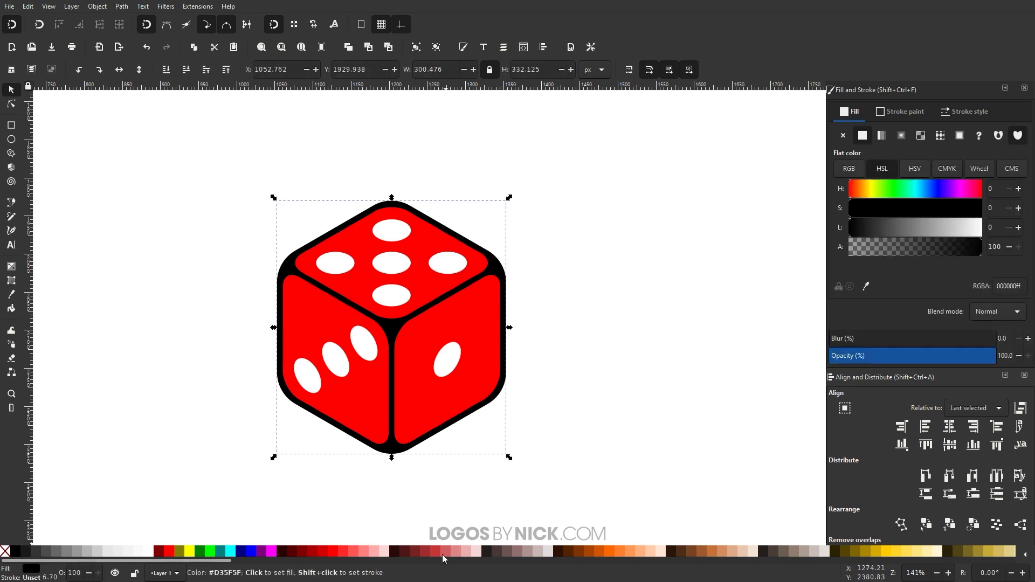
left_click_drag(216, 563, 675, 580)
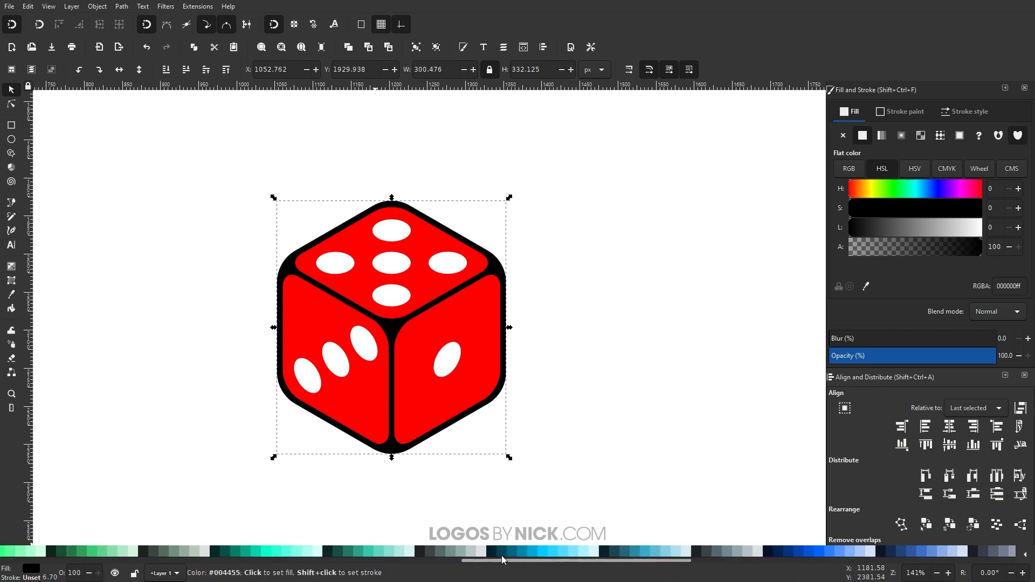
left_click(798, 552)
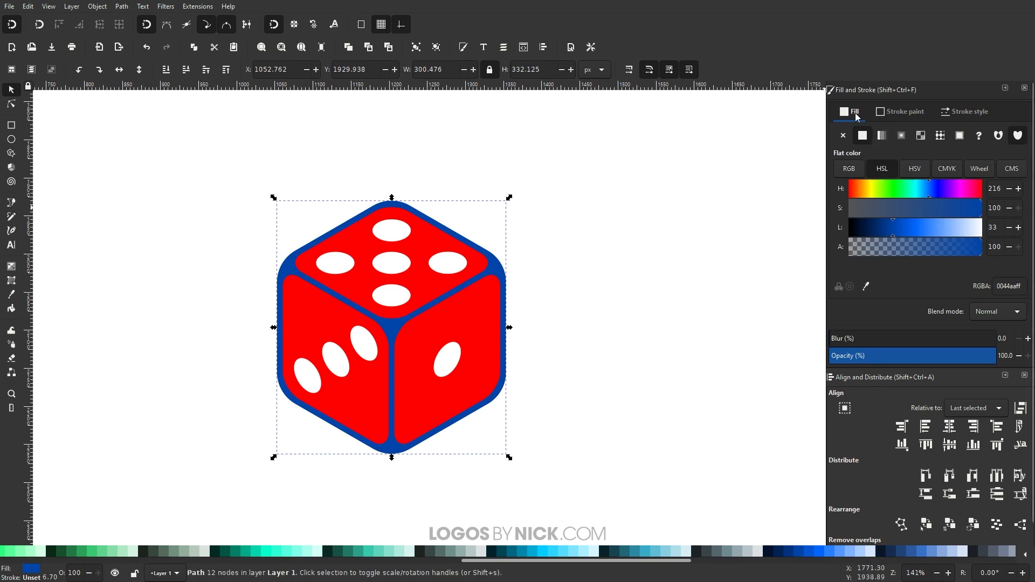
Give the backing a vertical linear gradient from dark blue at its lower corner to cyan #00CCFF at its upper corner
left_click(887, 139)
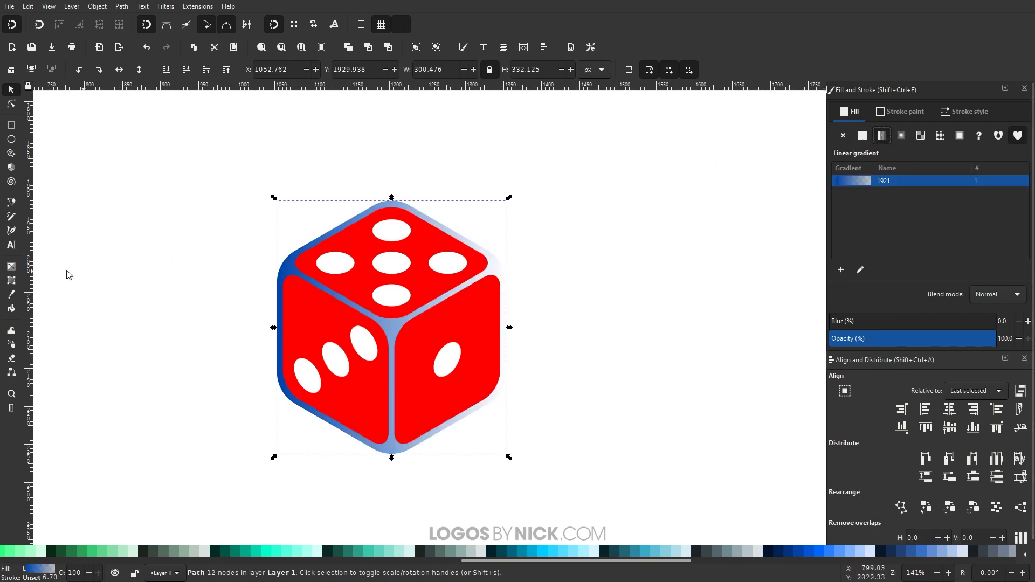
left_click(16, 267)
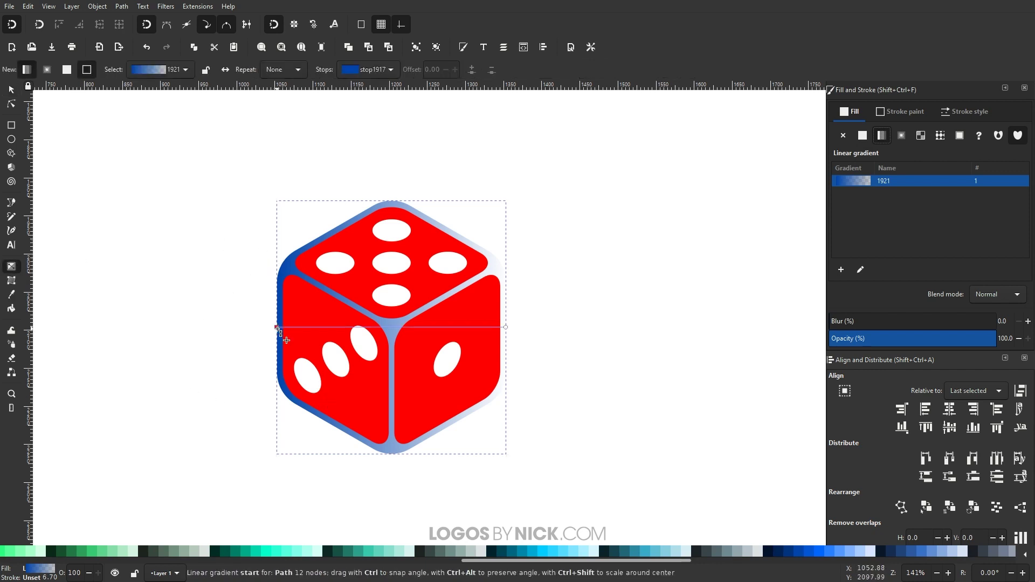
left_click(505, 328)
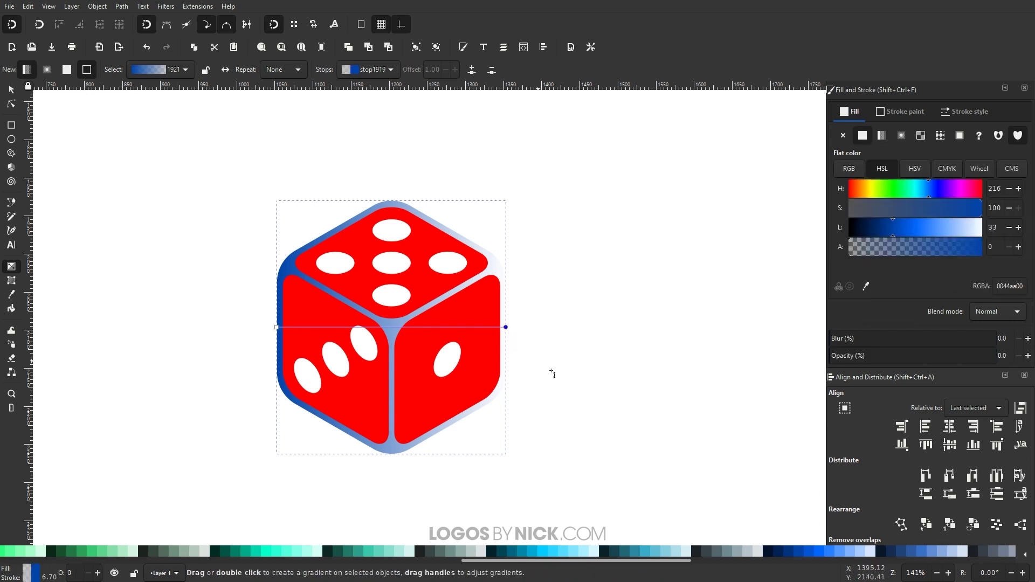
left_click(544, 552)
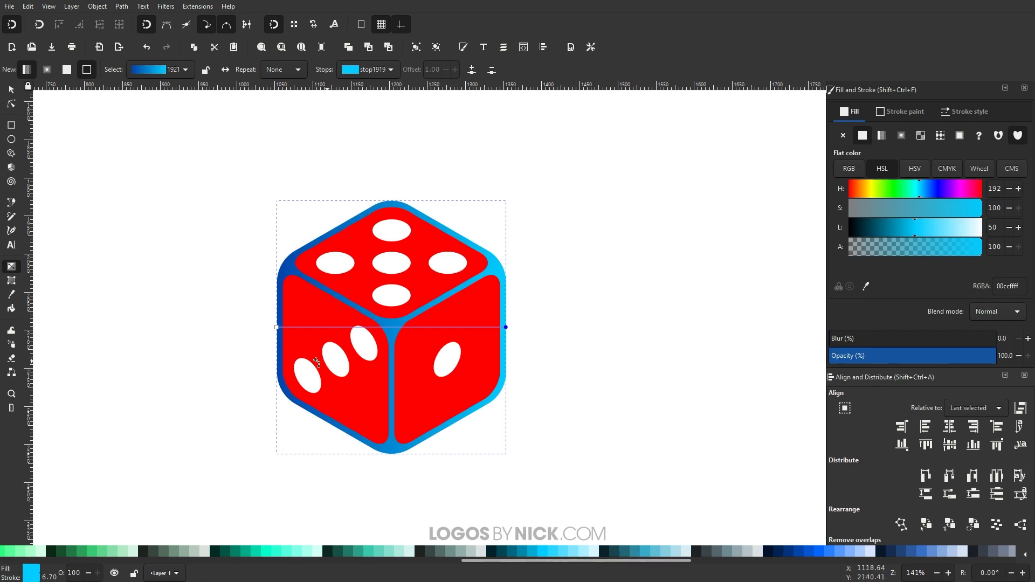
left_click_drag(277, 327, 394, 456)
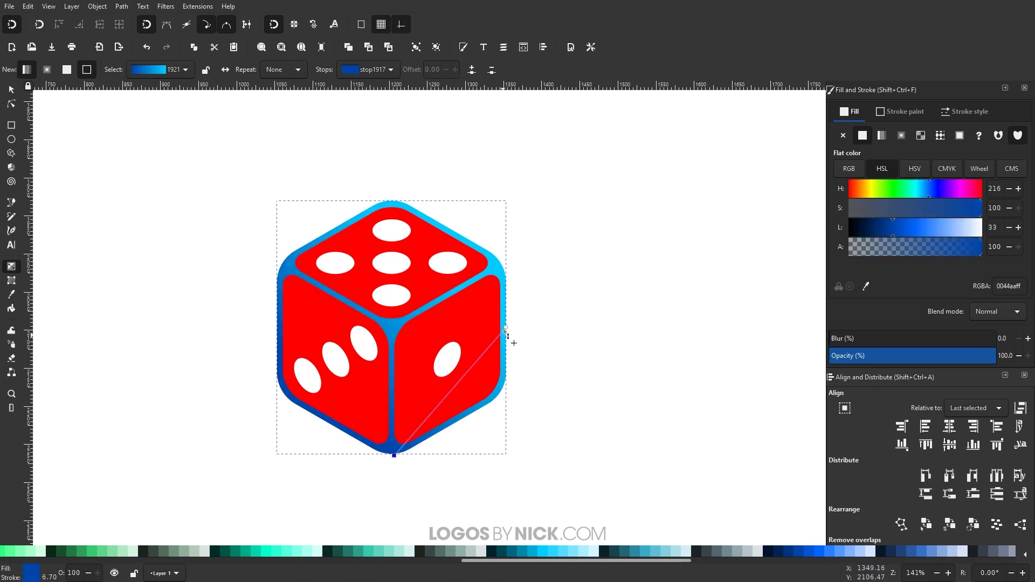
left_click_drag(506, 333, 398, 200)
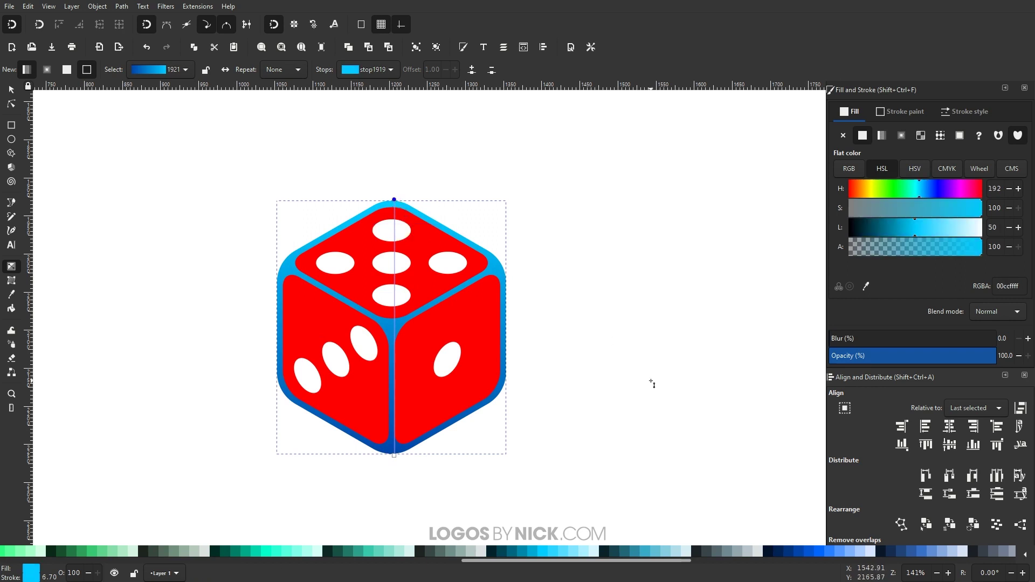
Turn off snapping and fill the three-dot face with dark blue #003380
left_click(15, 25)
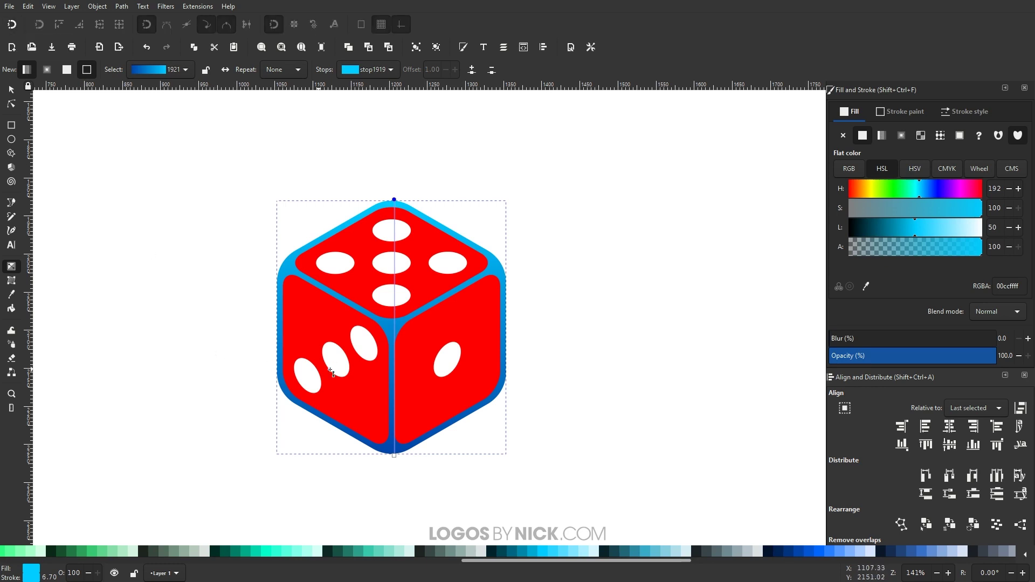
left_click(302, 304)
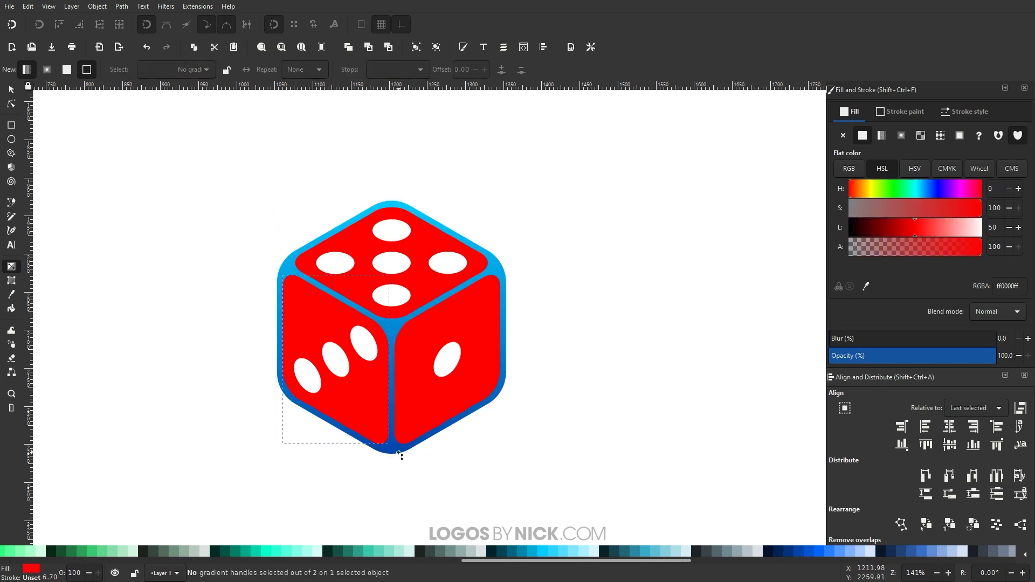
left_click(778, 550)
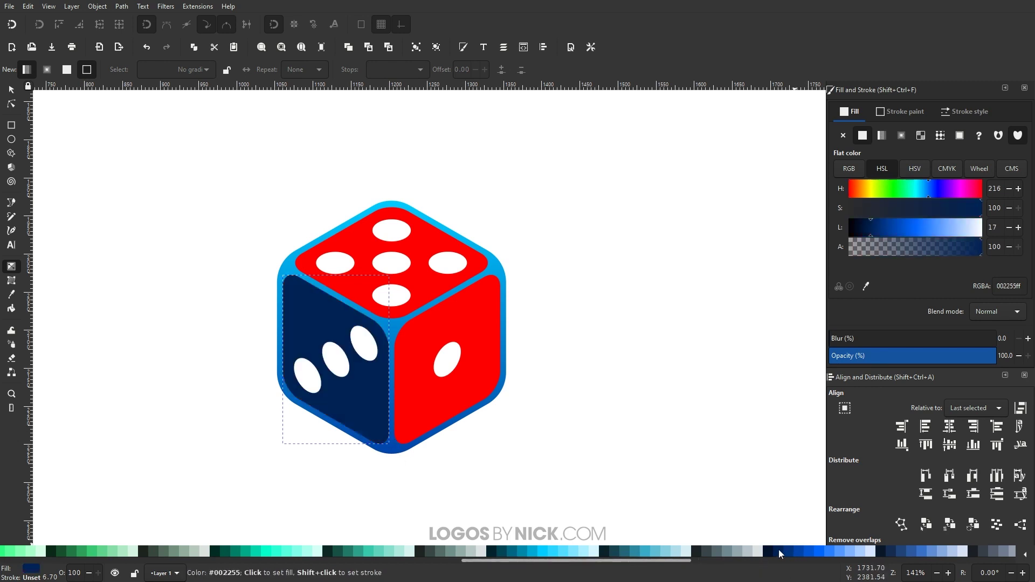
left_click(790, 551)
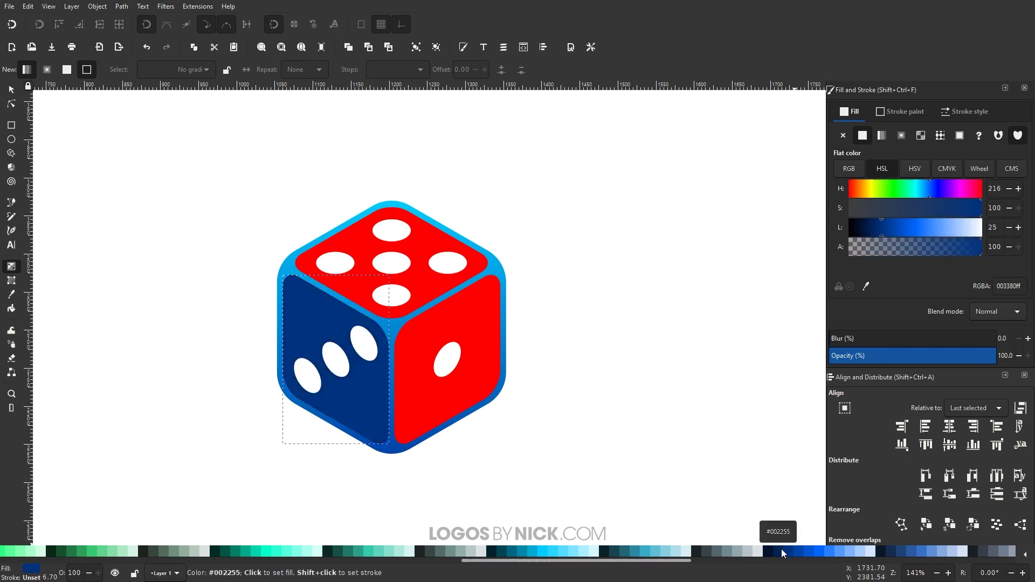
Apply a diagonal linear gradient to the three-dot face, fading from a darker blue at its upper-left corner to transparent near its lower-right corner
left_click(882, 136)
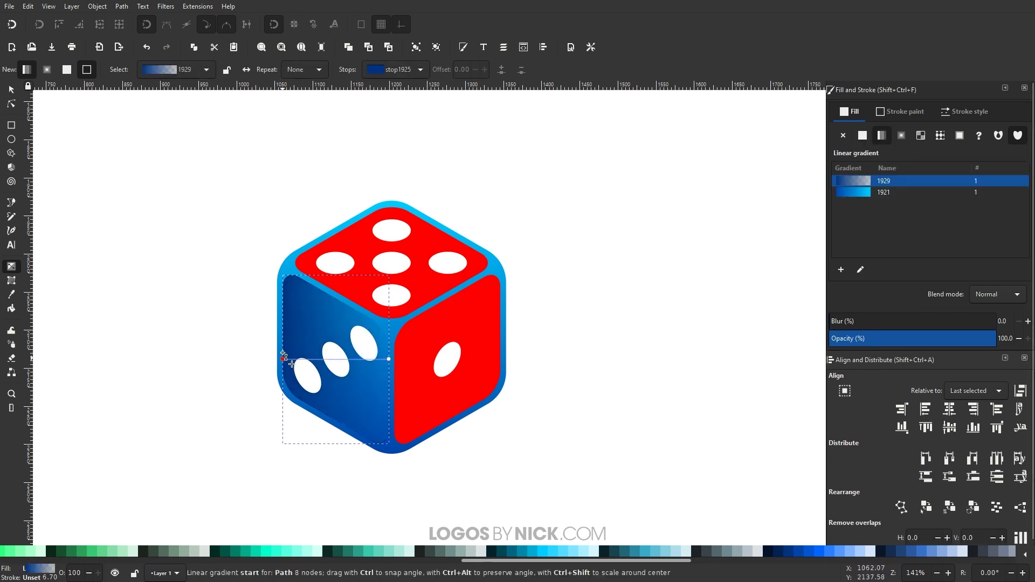
left_click_drag(285, 359, 289, 279)
left_click_drag(390, 360, 373, 425)
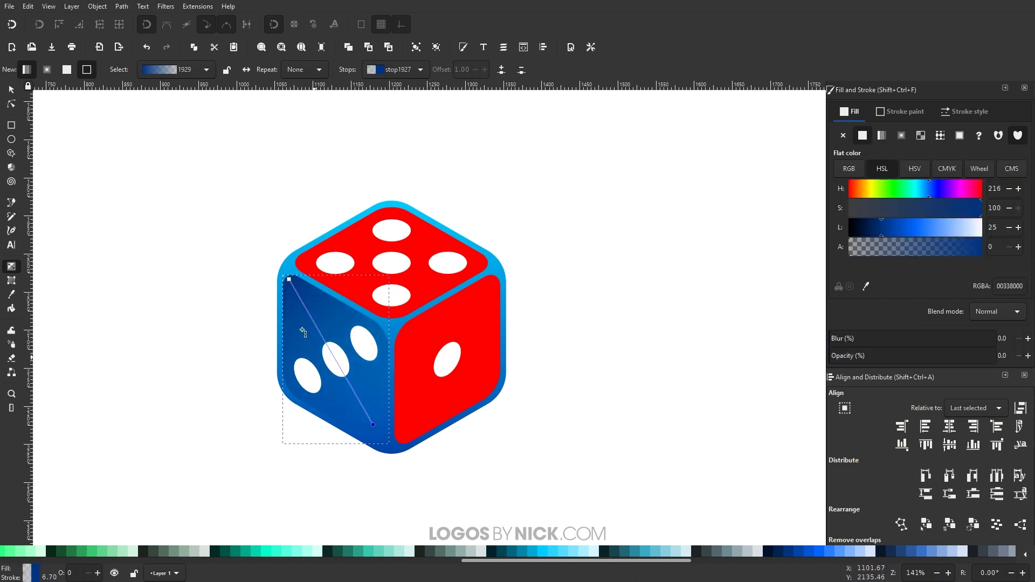
left_click(290, 281)
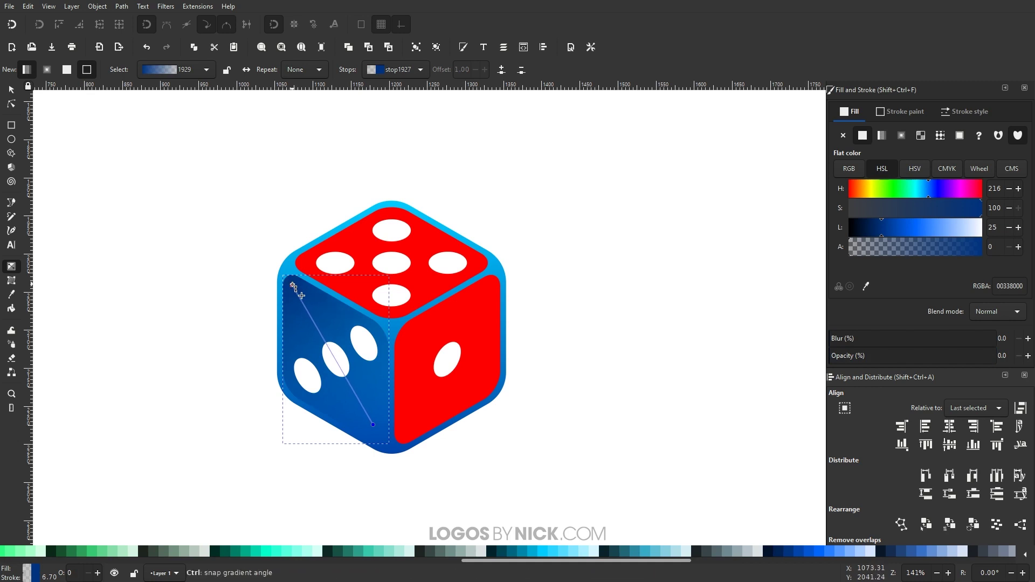
Reuse the three-dot face's dark blue gradient on the one-dot face, running diagonally from its upper-left corner to its lower-right corner
left_click(472, 311)
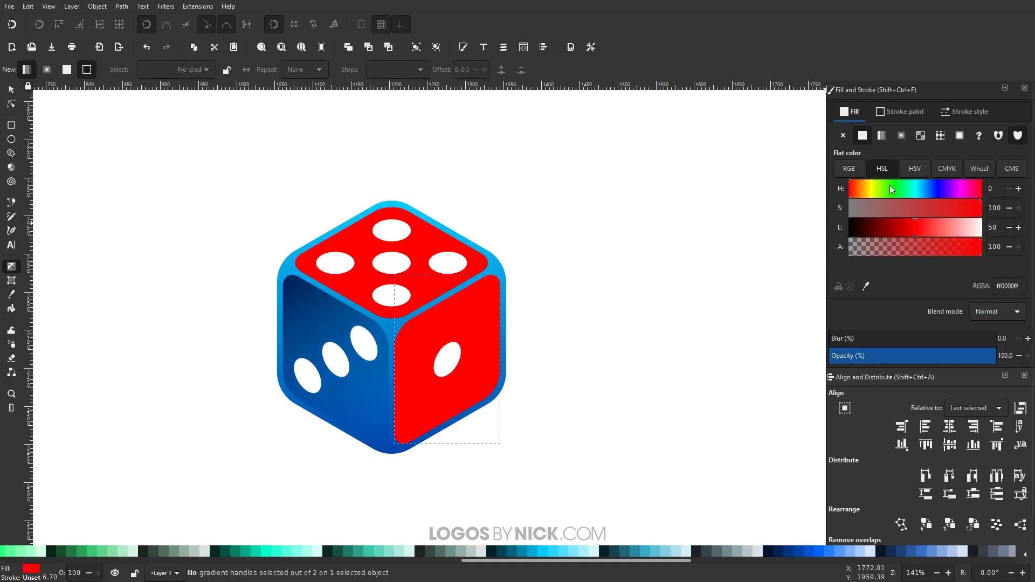
left_click(881, 138)
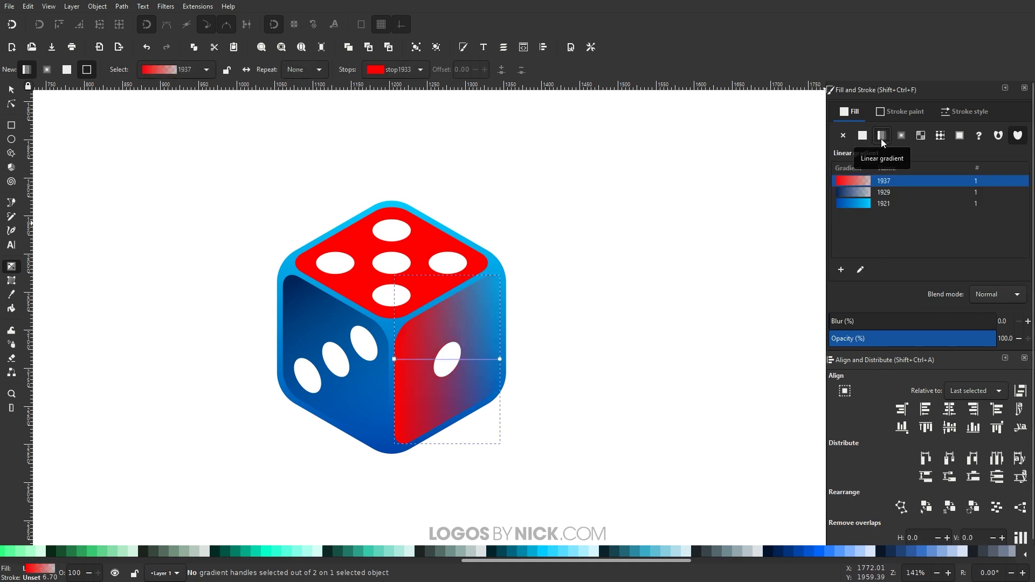
left_click(853, 193)
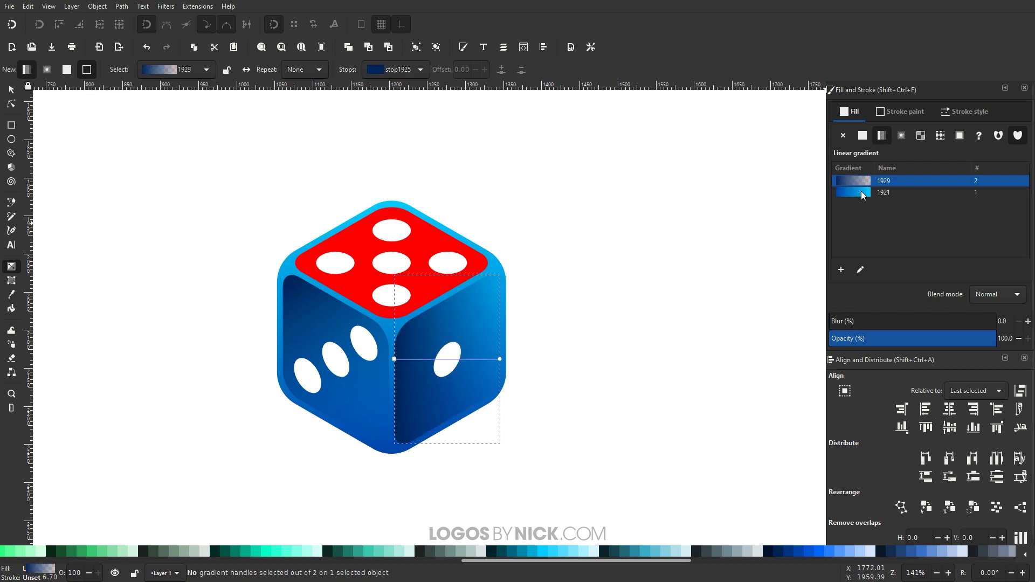
left_click_drag(394, 359, 401, 329)
left_click_drag(500, 359, 494, 383)
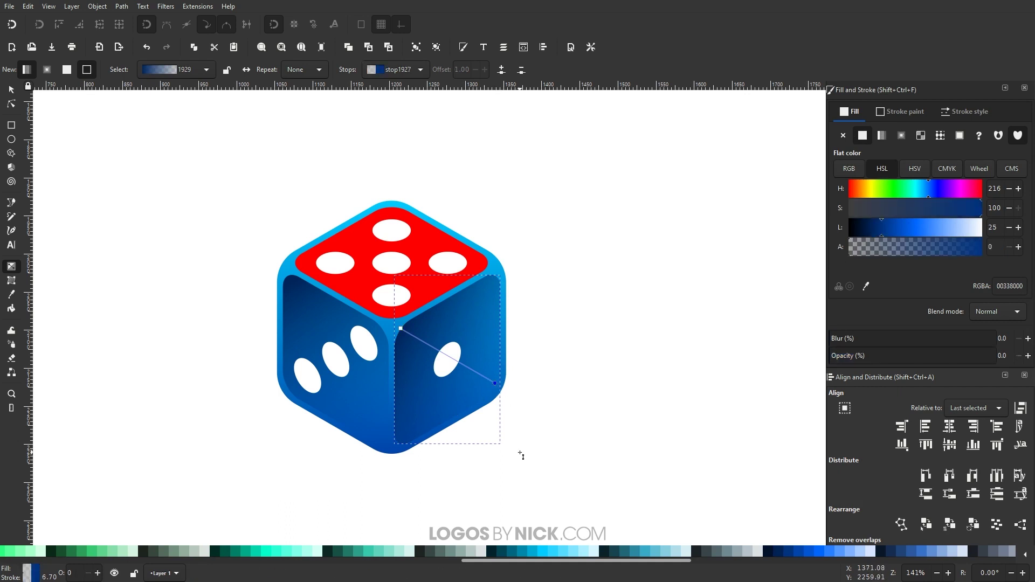
Fill the die's five-dot top face with light cyan #80E5FF
left_click(431, 238)
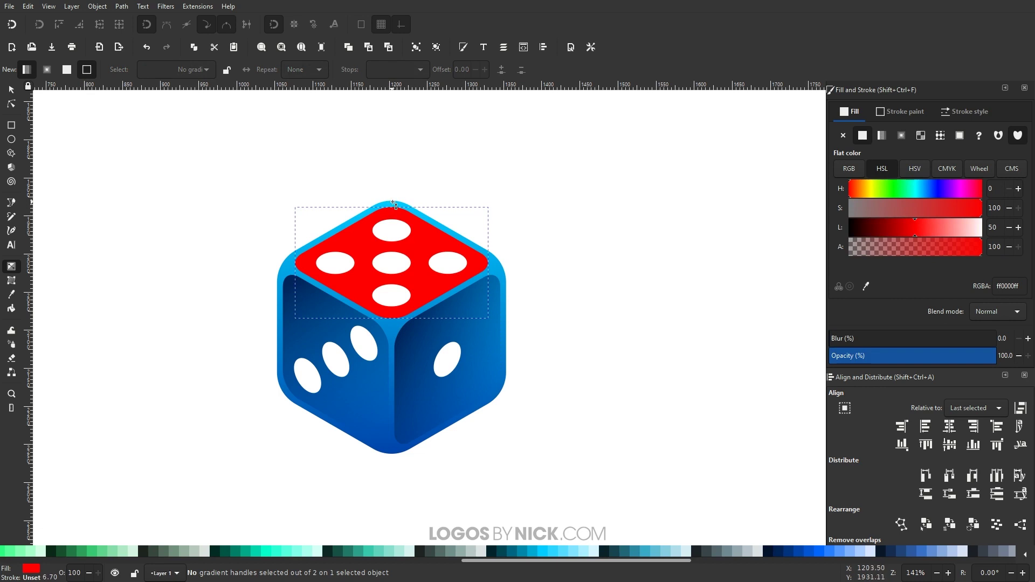
left_click(574, 552)
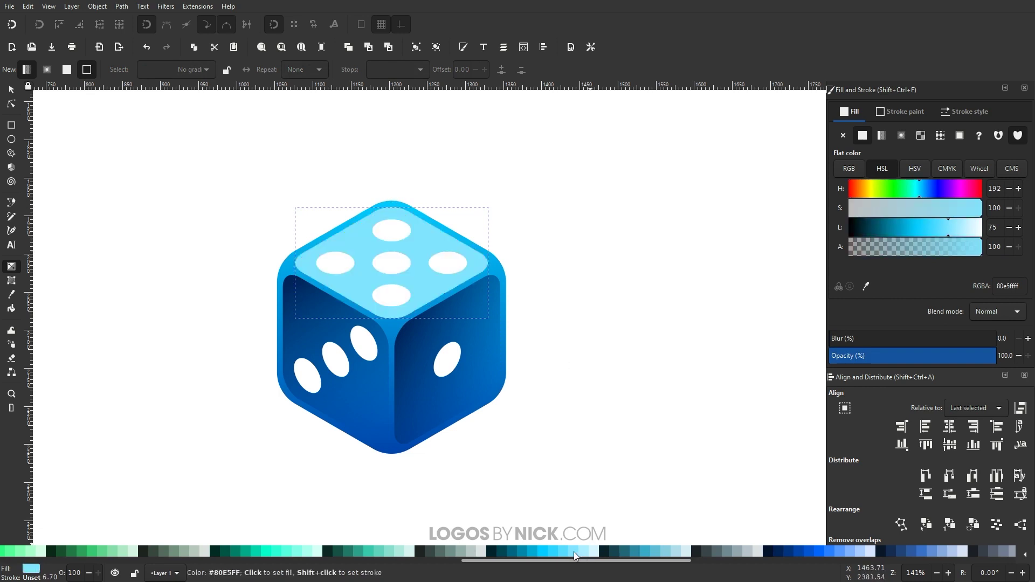
left_click(583, 550)
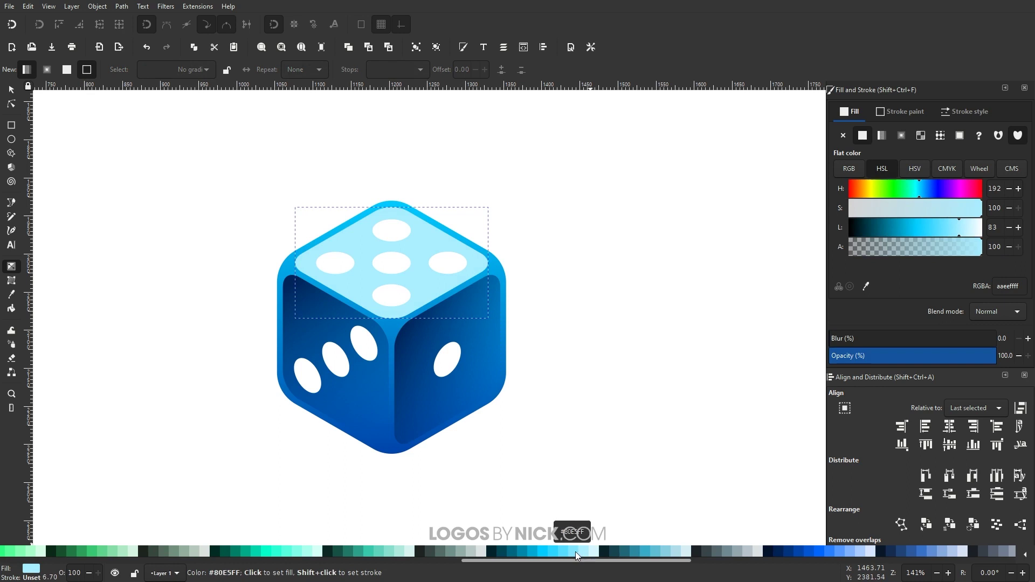
left_click(575, 551)
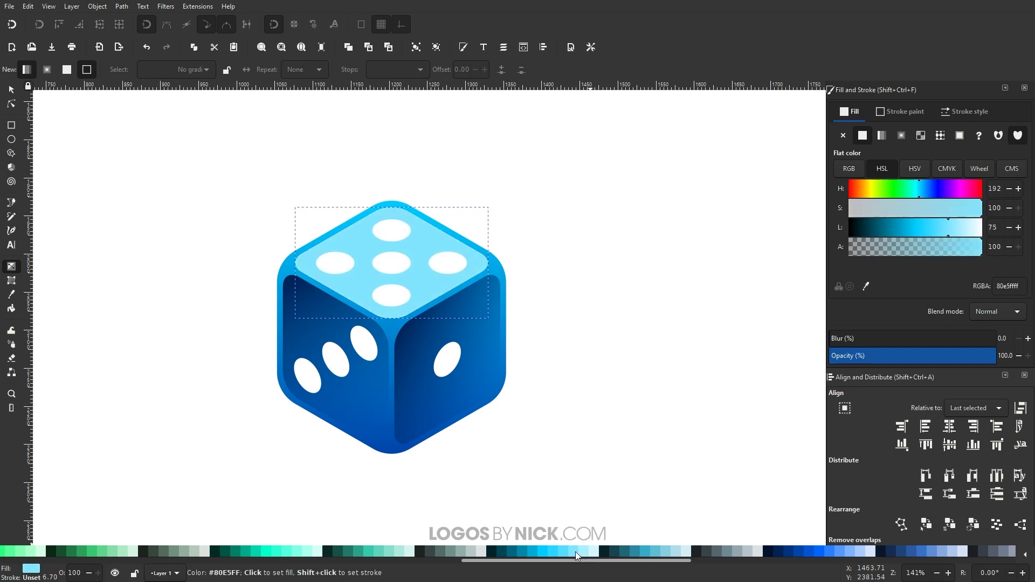
Apply a vertical linear gradient to the top face, fading from light cyan at its front corner to transparent at its back corner
left_click(884, 138)
left_click_drag(295, 263, 391, 318)
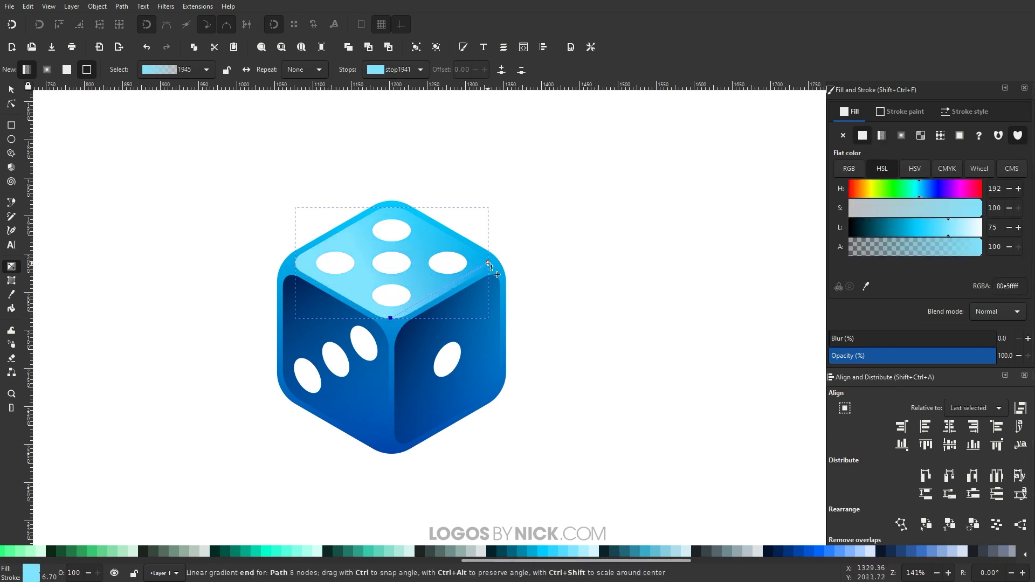
left_click_drag(488, 263, 392, 209)
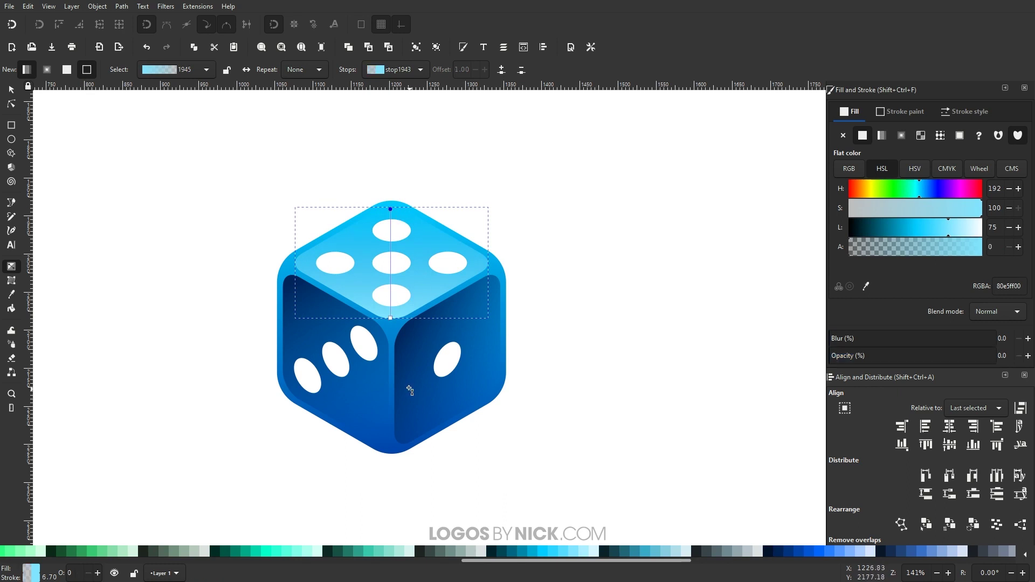
Select all parts of the blue die and group them
left_click(12, 89)
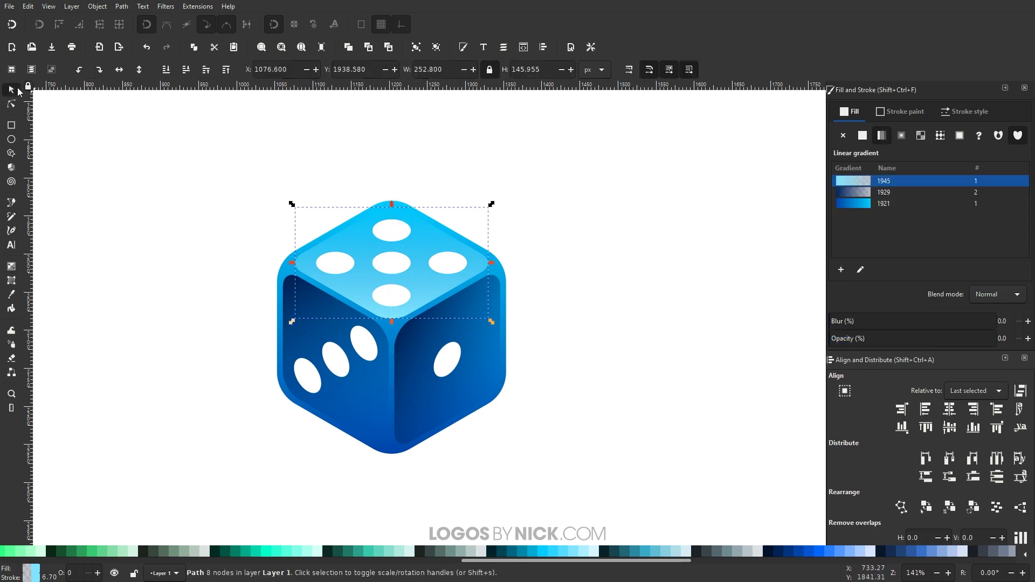
scroll(429, 407, "down", 1)
scroll(430, 421, "down", 3)
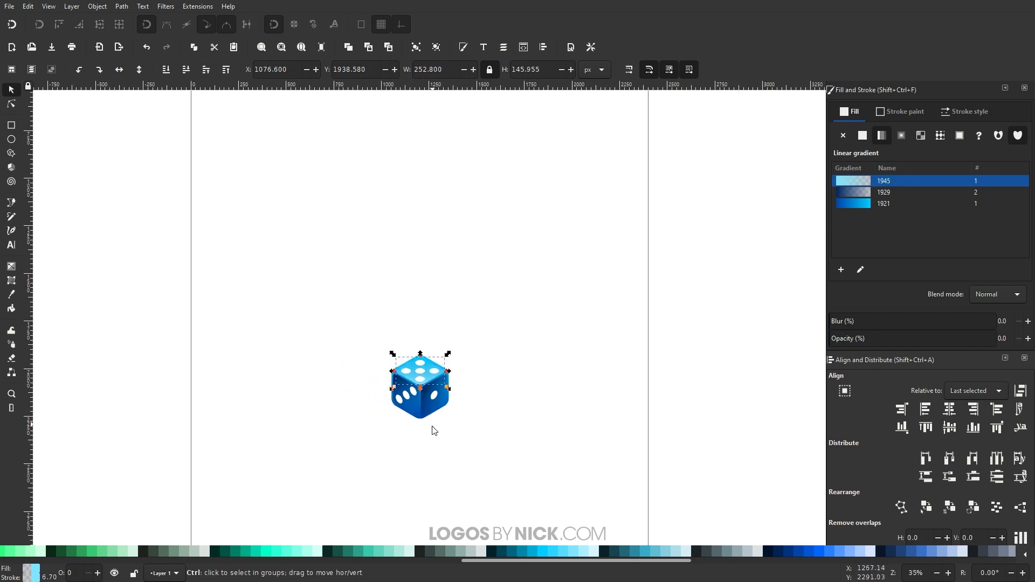
left_click(432, 429)
scroll(432, 430, "up", 1)
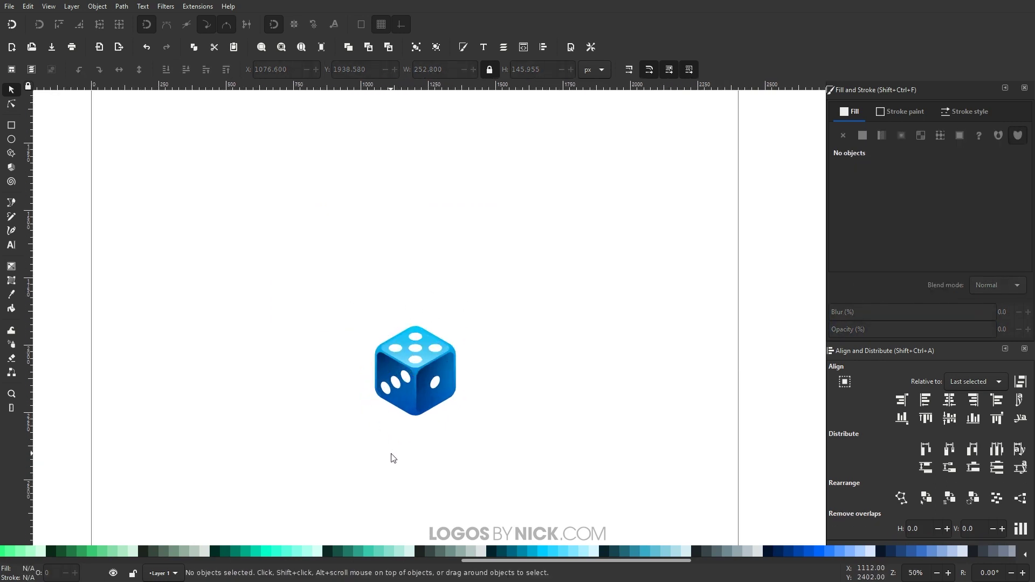
left_click_drag(547, 480, 278, 215)
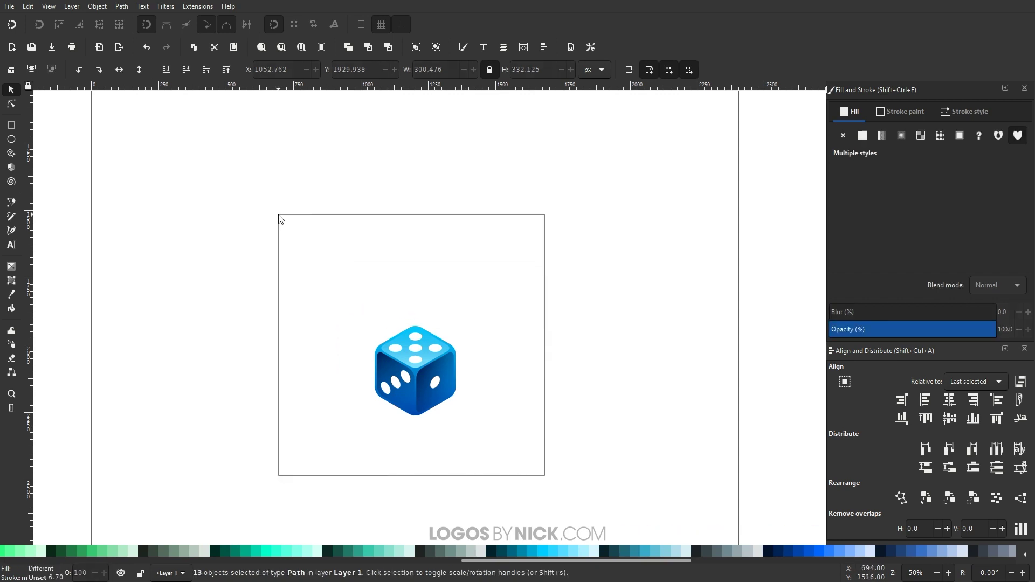
left_click(418, 48)
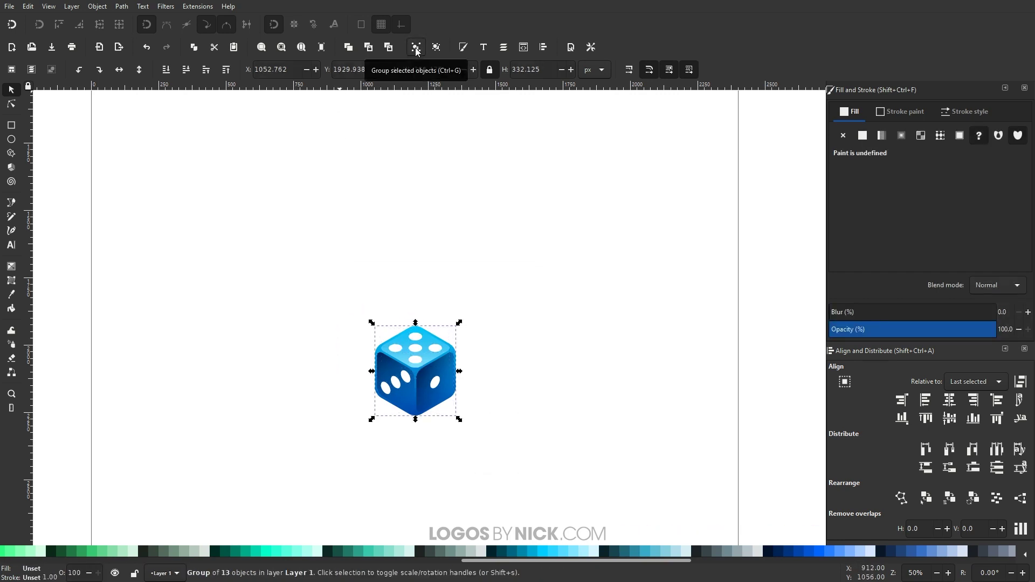
Rotate the die group slightly counterclockwise
scroll(409, 372, "up", 1)
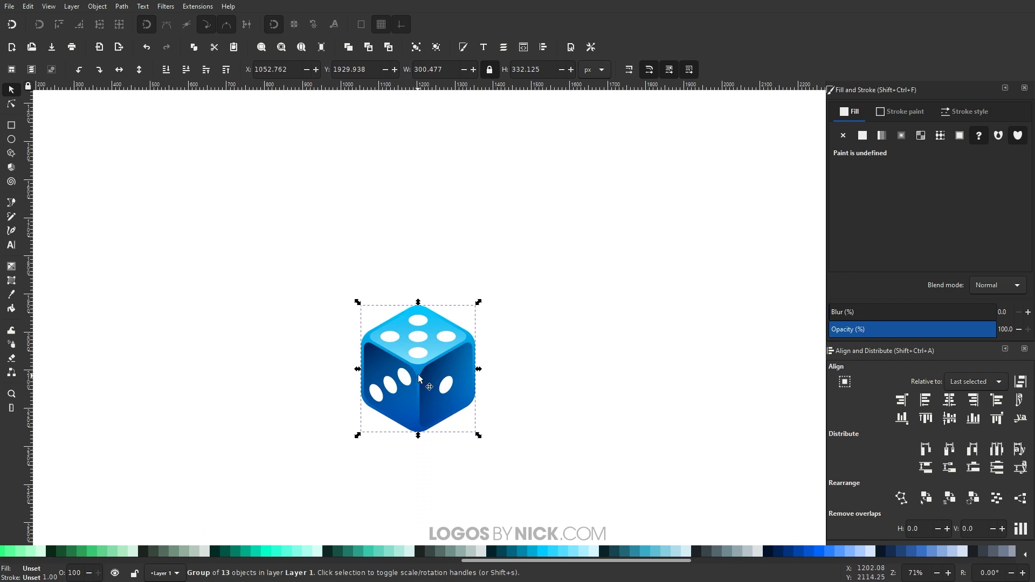
left_click(426, 348)
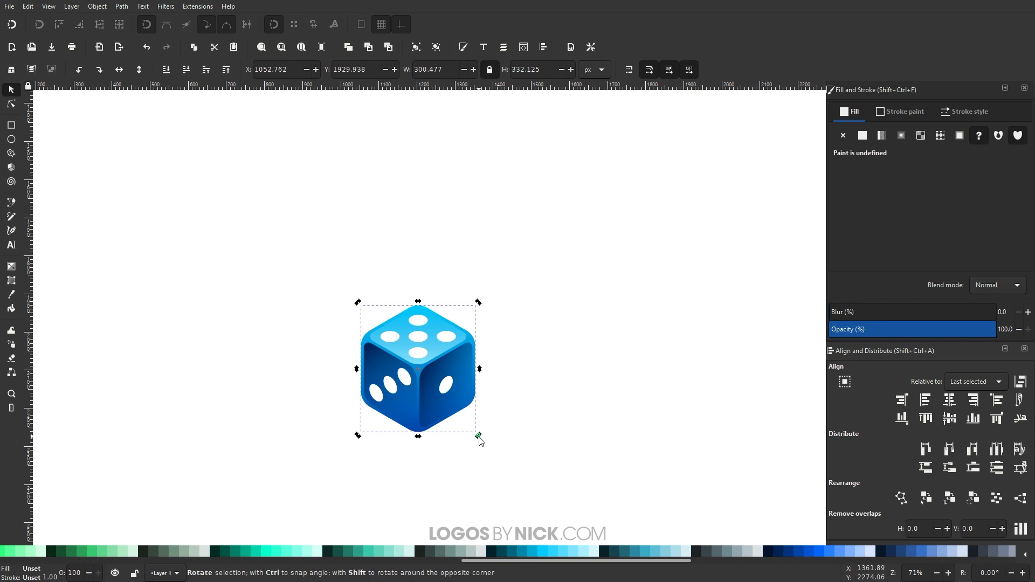
left_click_drag(478, 436, 490, 429)
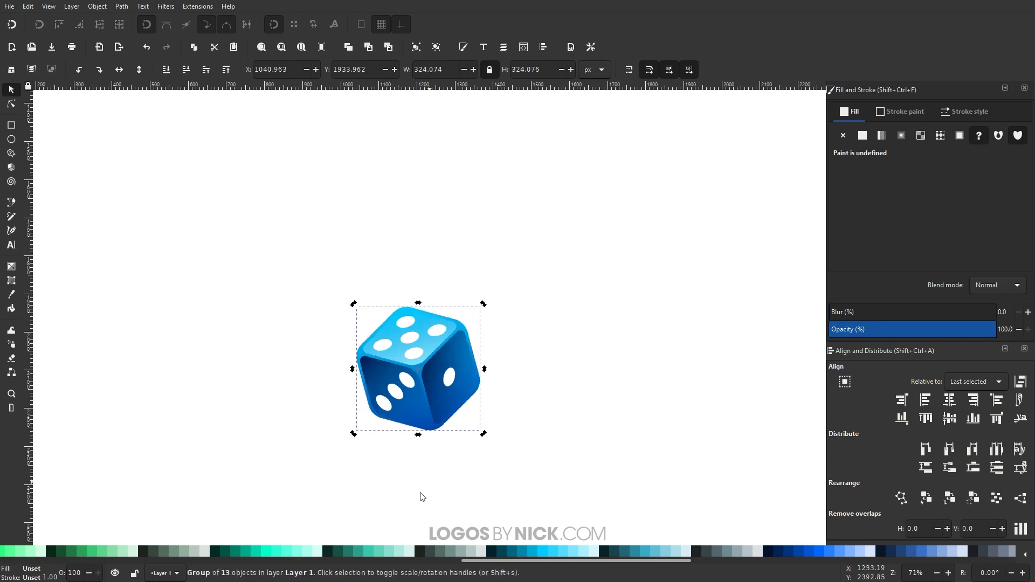
Duplicate the die group and merge the ungrouped copy into one hexagonal silhouette with Union
right_click(438, 344)
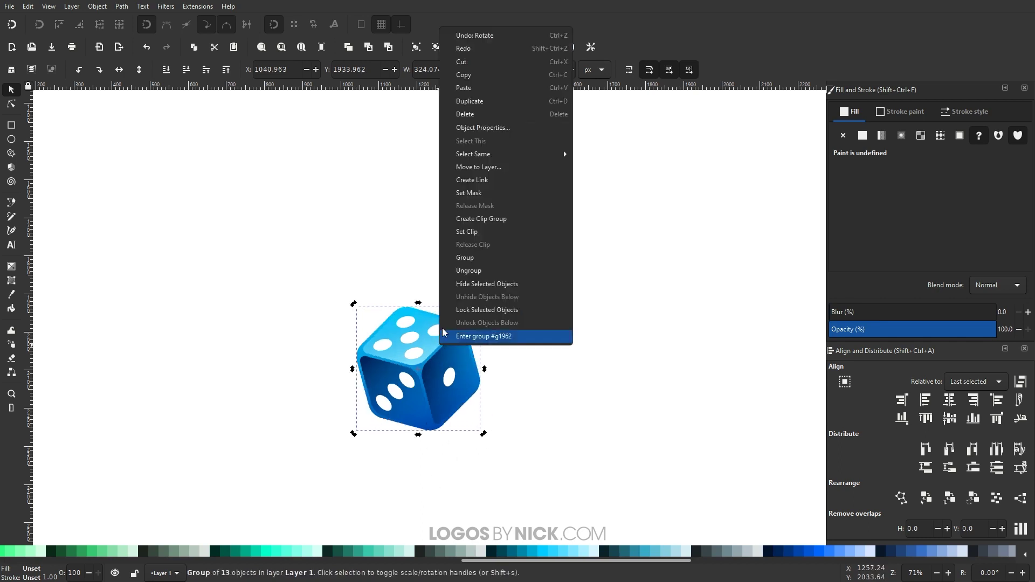
left_click(488, 103)
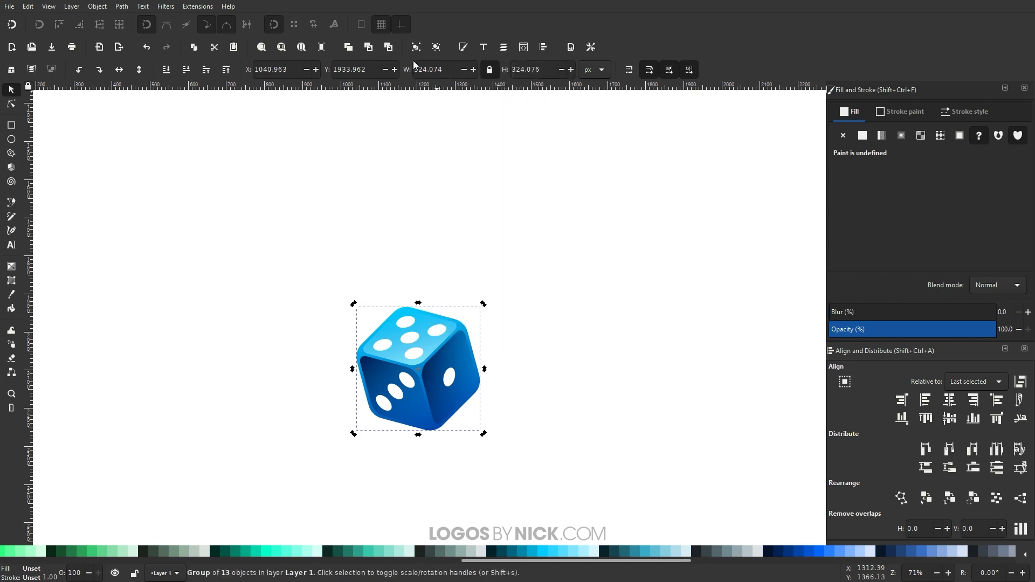
left_click(438, 47)
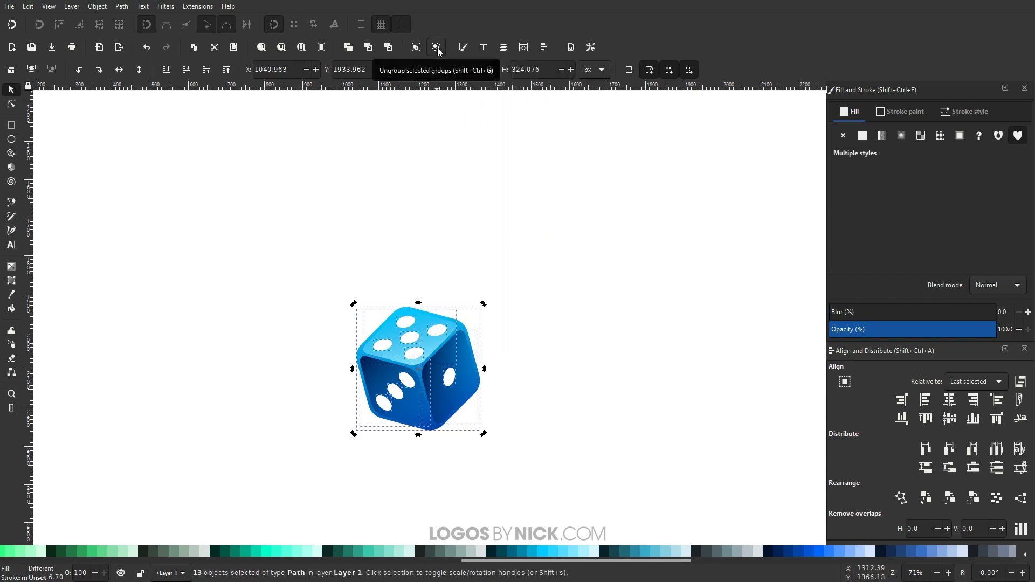
left_click(122, 8)
left_click(141, 59)
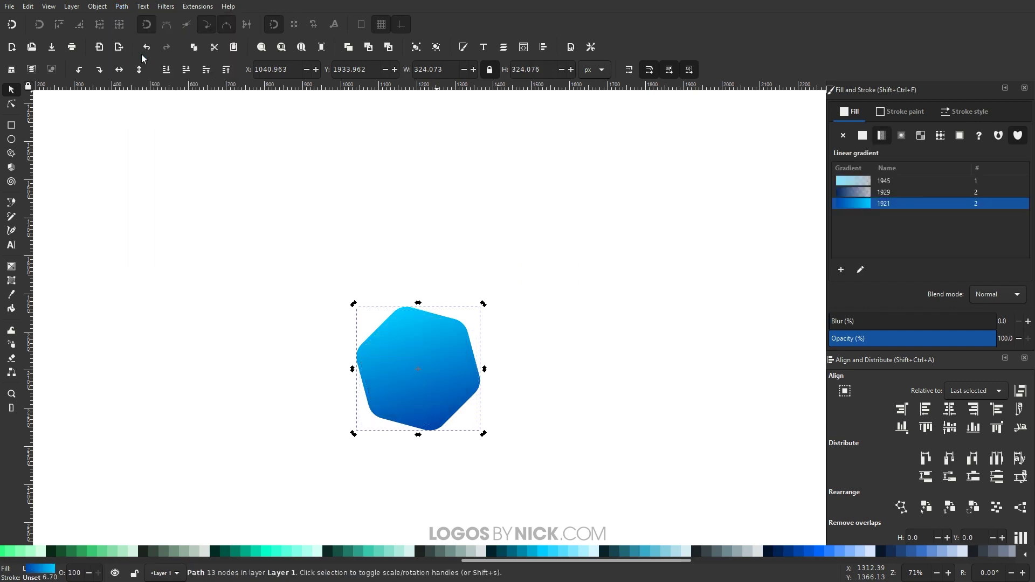
Fill the merged silhouette with black and squash it down to its bottom edge, about 28.5 px high
left_click_drag(486, 561, 24, 563)
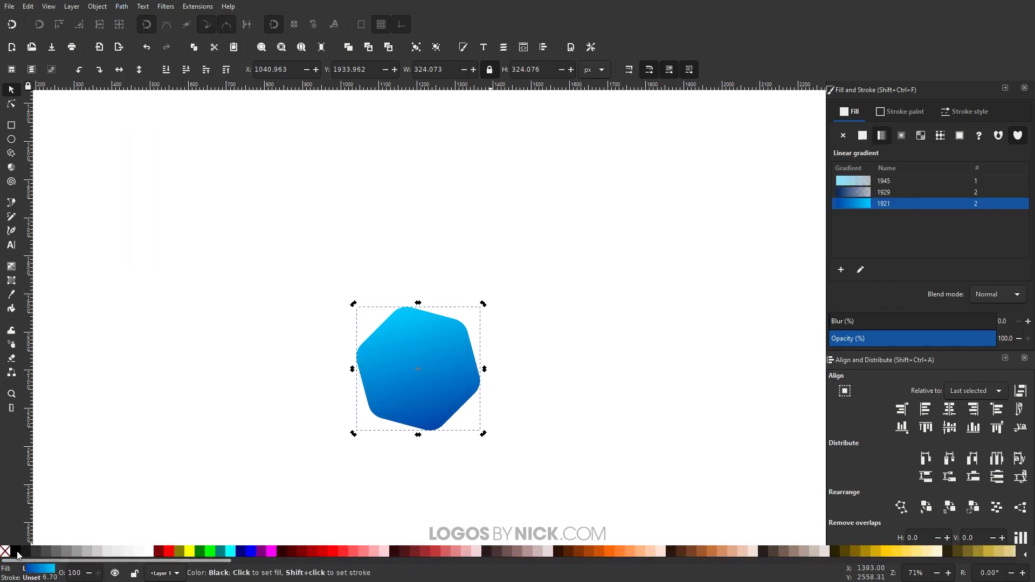
left_click(15, 550)
left_click(405, 325)
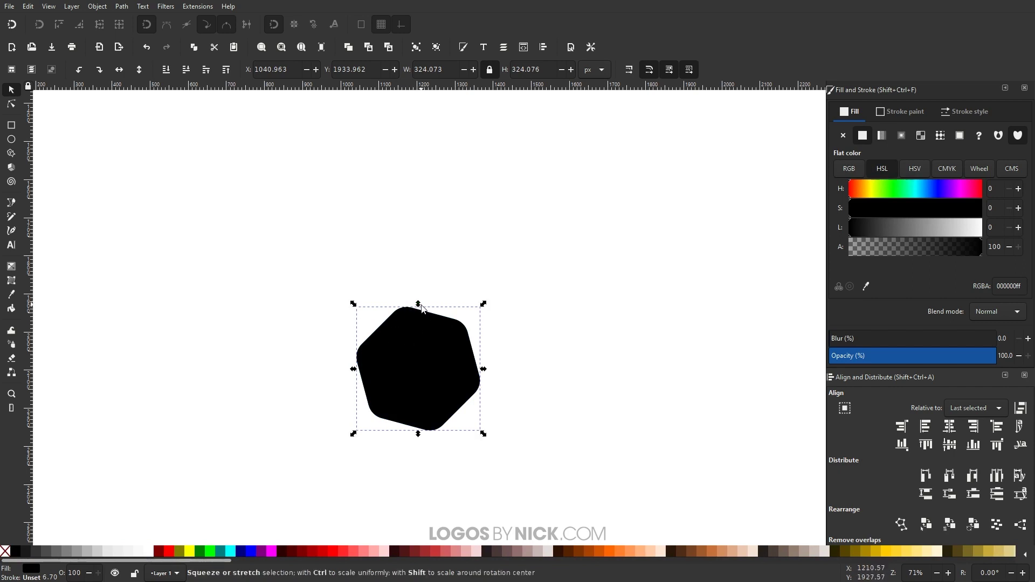
left_click_drag(419, 305, 440, 416)
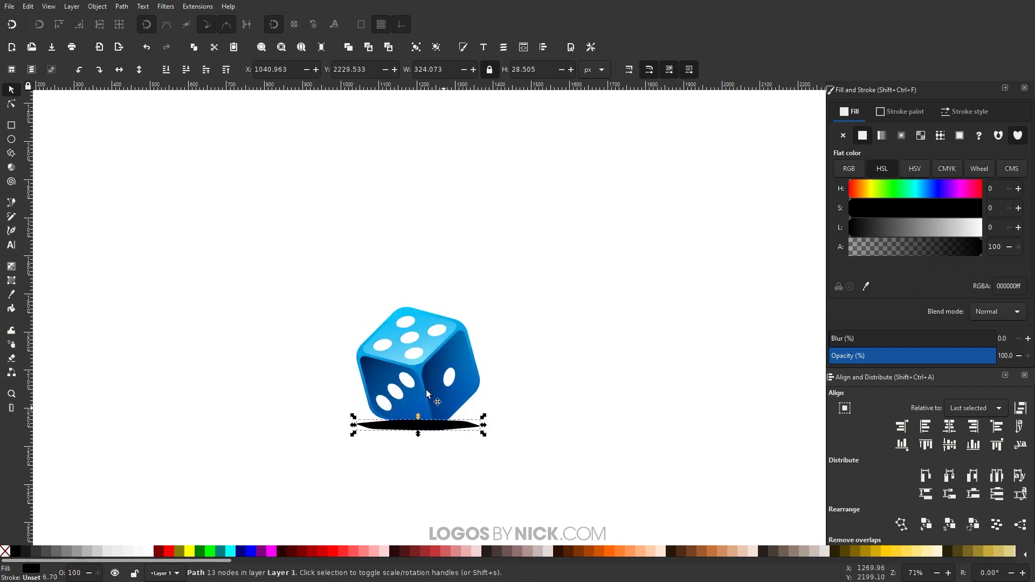
Send the flattened black shape behind the die and reduce its opacity to about 17.6% as a soft shadow
left_click(167, 72)
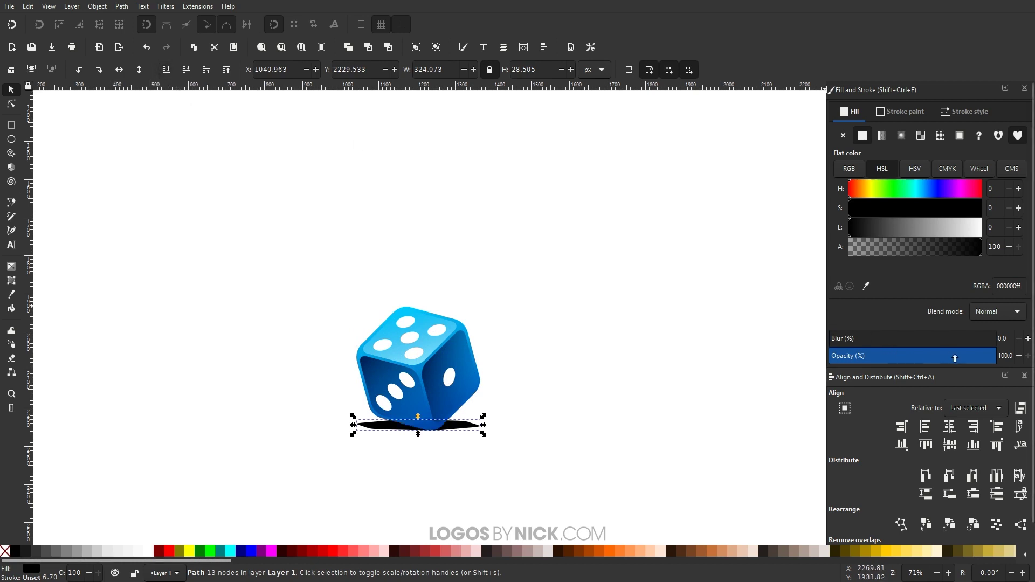
left_click_drag(955, 359, 857, 359)
left_click_drag(418, 416, 424, 413)
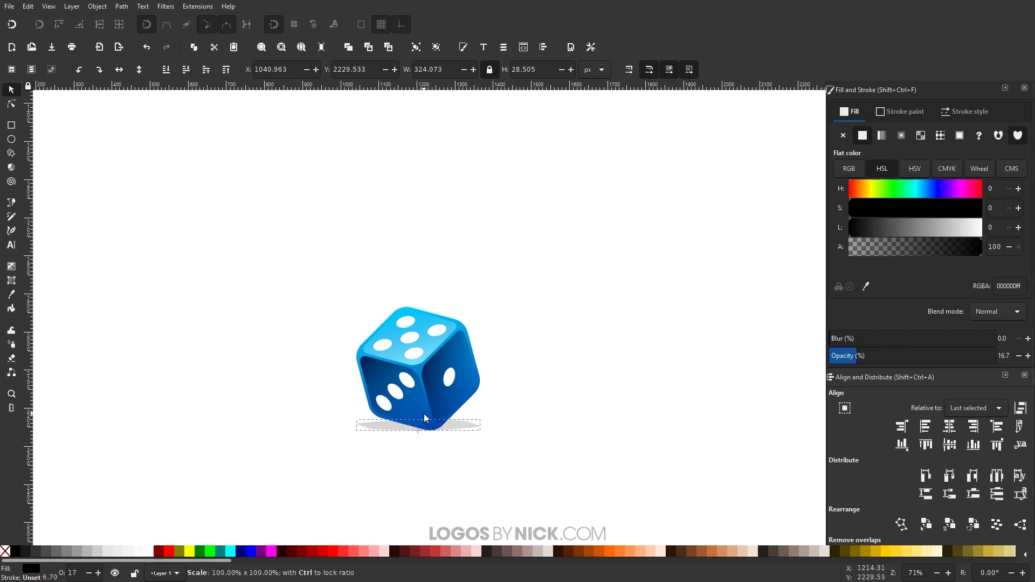
left_click(859, 359)
left_click(388, 520)
left_click_drag(455, 462, 494, 421)
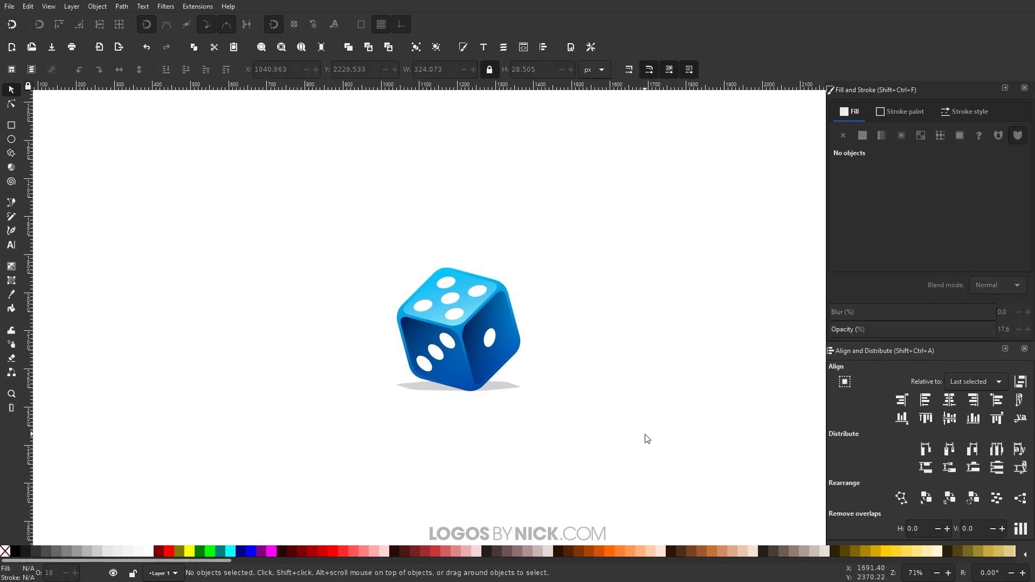